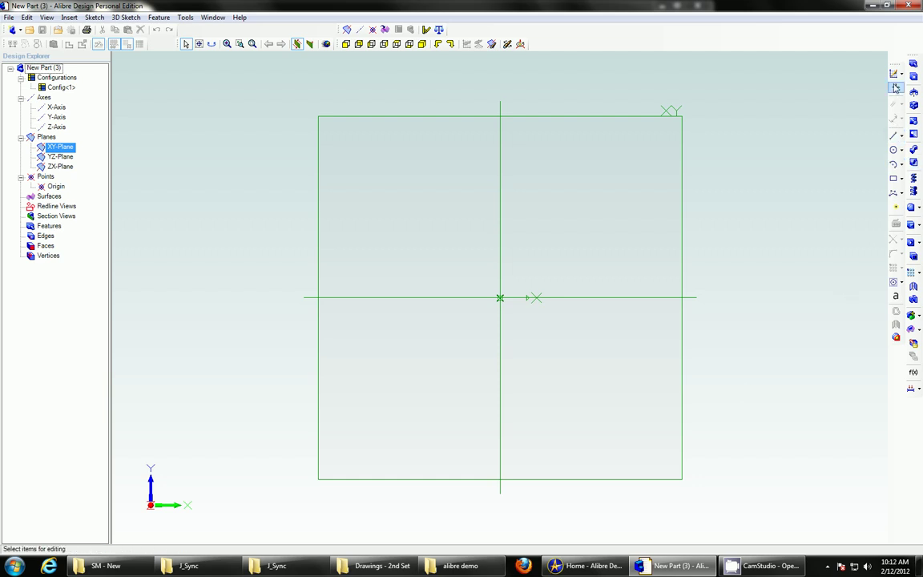
Sketch a six-sided regular polygon on the XY plane, centred on the origin, using the inscribed-circle option.
click(896, 74)
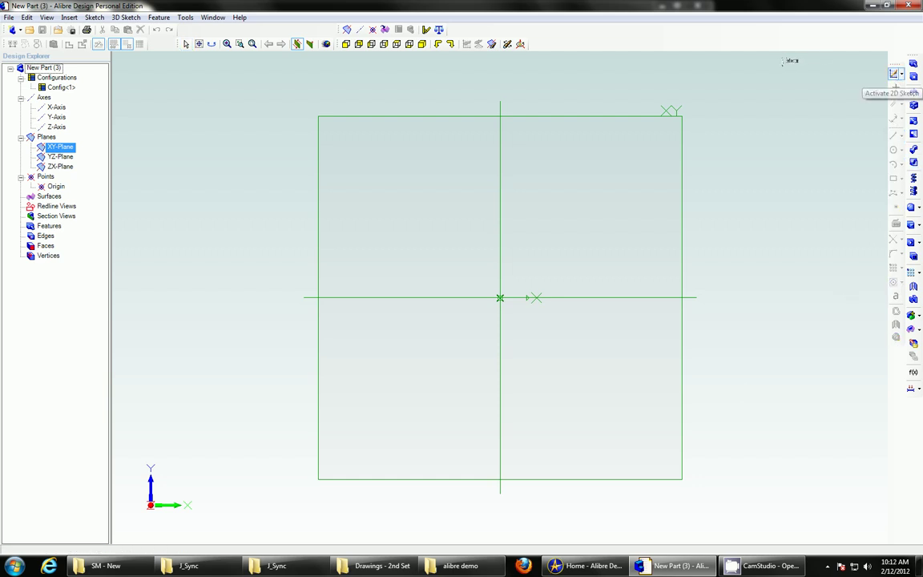
click(630, 125)
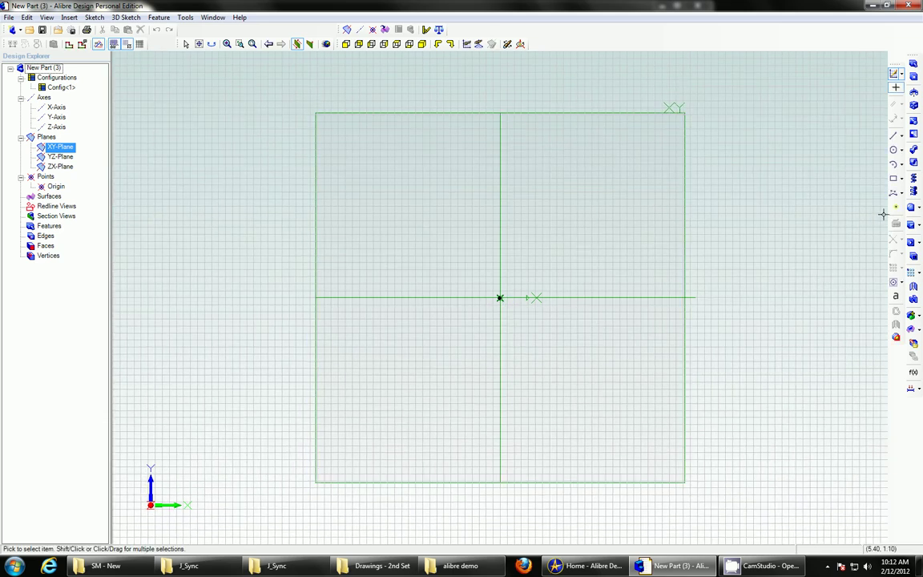
click(901, 178)
click(880, 210)
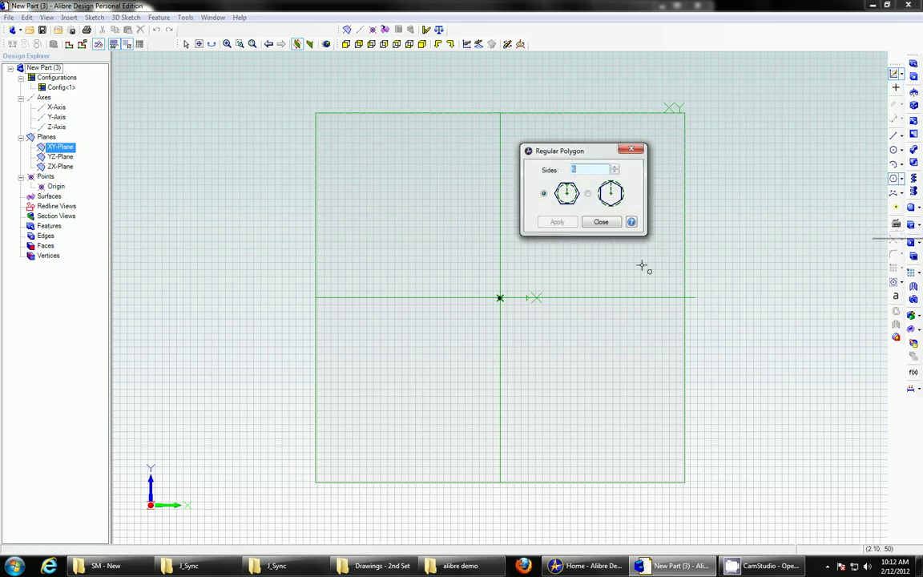
click(500, 299)
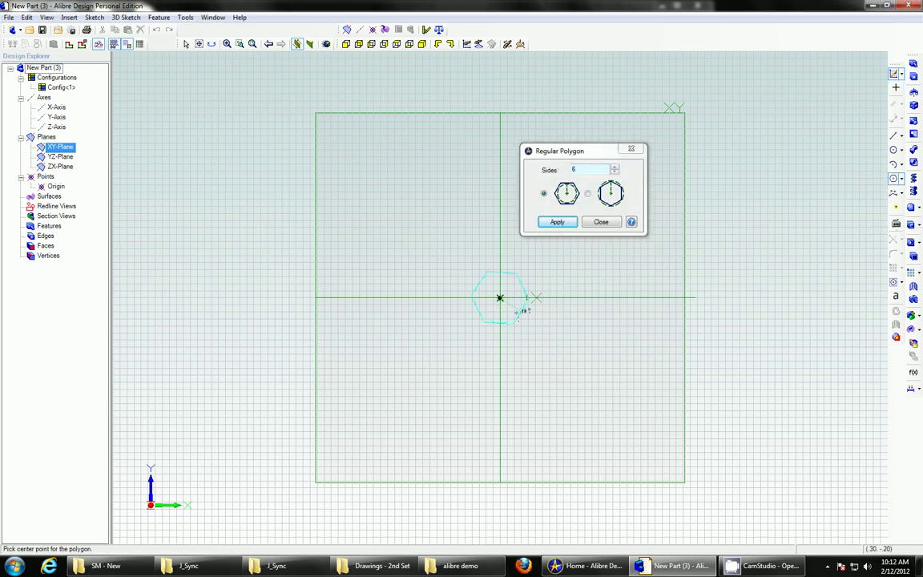
click(561, 226)
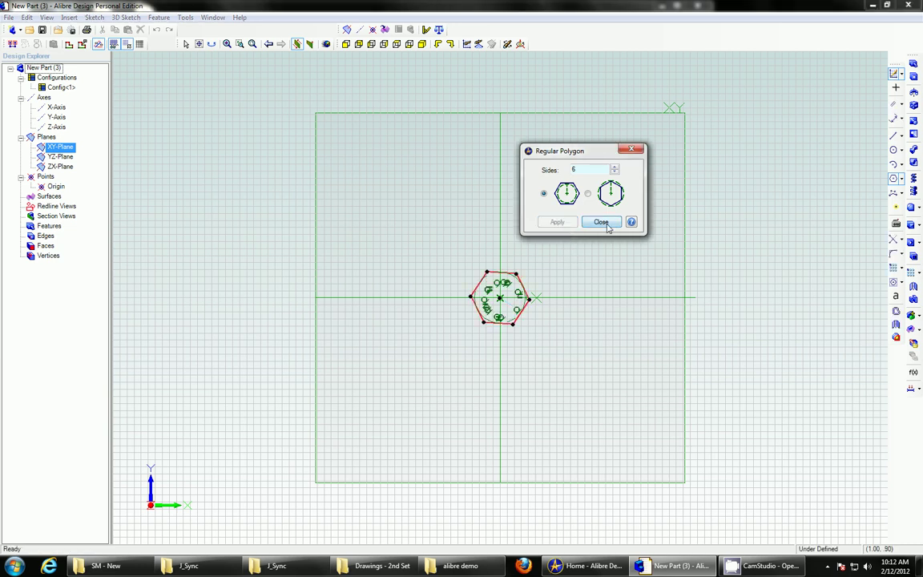
Dimension the distance between two opposite flats of the hexagon and set it to .750 inches.
click(896, 118)
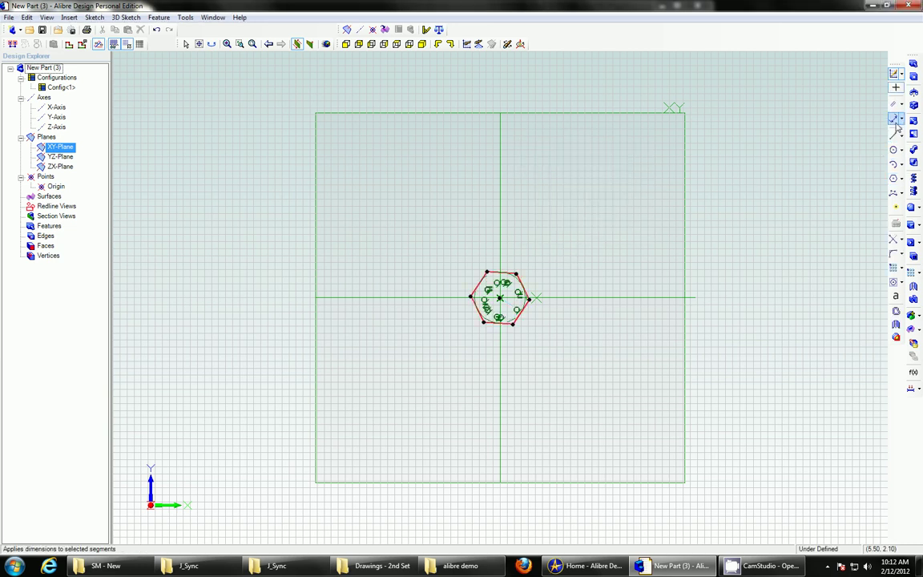
click(477, 305)
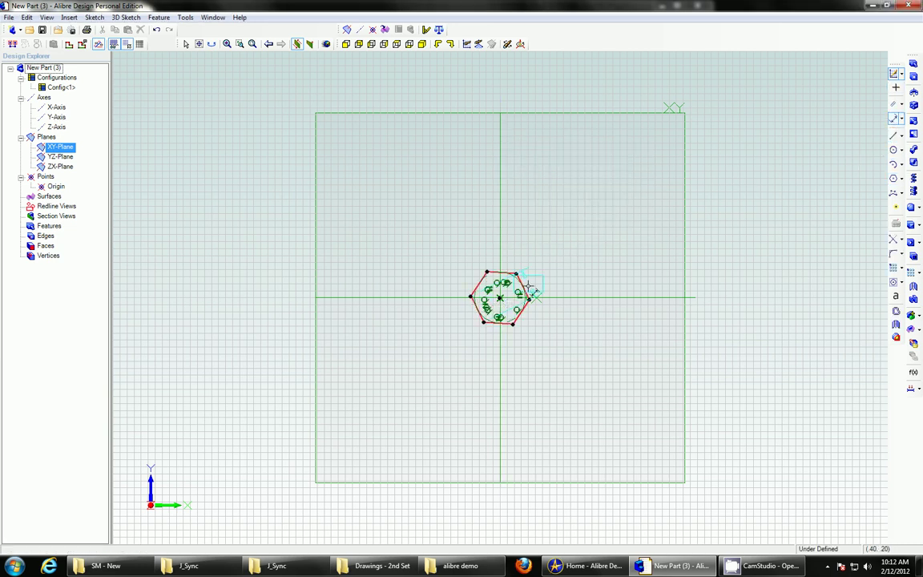
click(540, 354)
text(750)
key(Return)
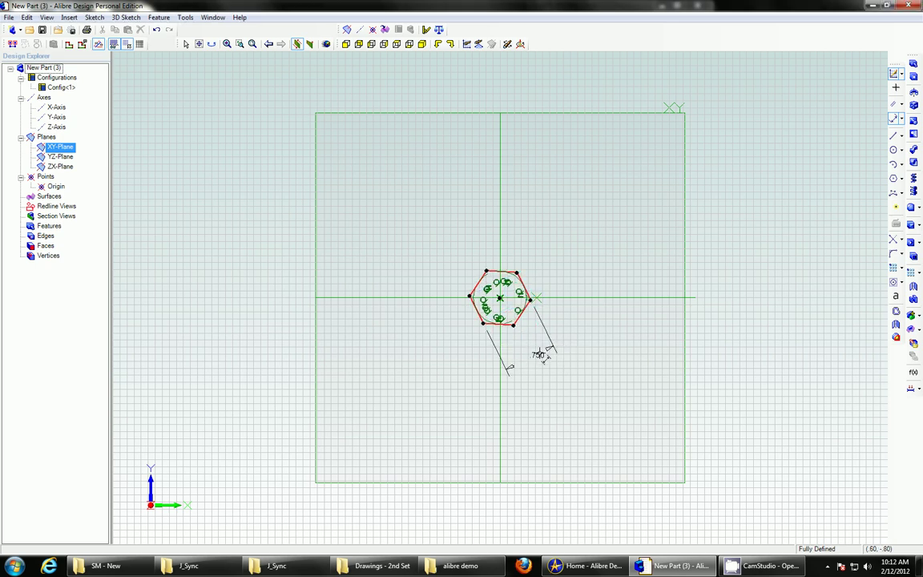
Extrude the hexagon sketch as a boss to a depth of .375 inches to form the bolt head.
mouse_move(579, 309)
middle_down()
mouse_move(553, 321)
mouse_move(603, 291)
mouse_move(595, 229)
middle_up()
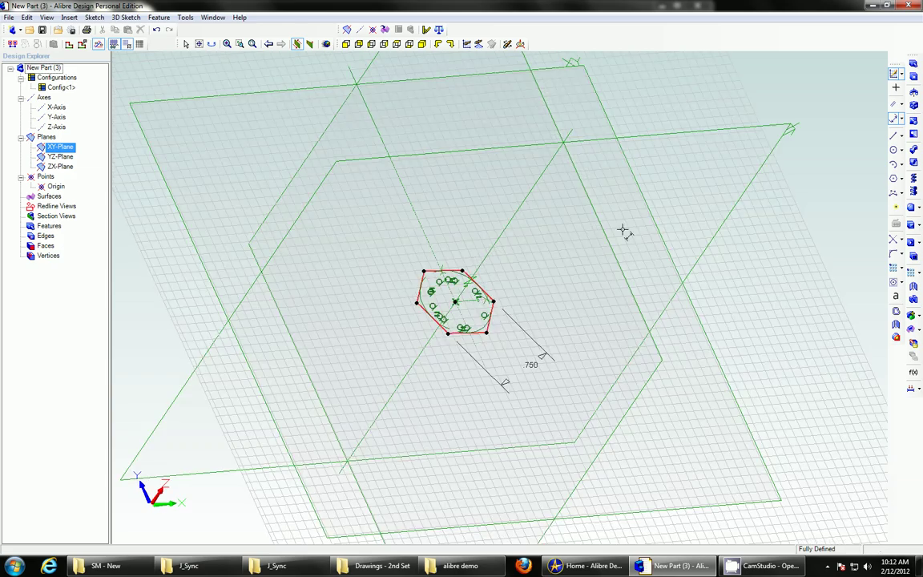
click(913, 66)
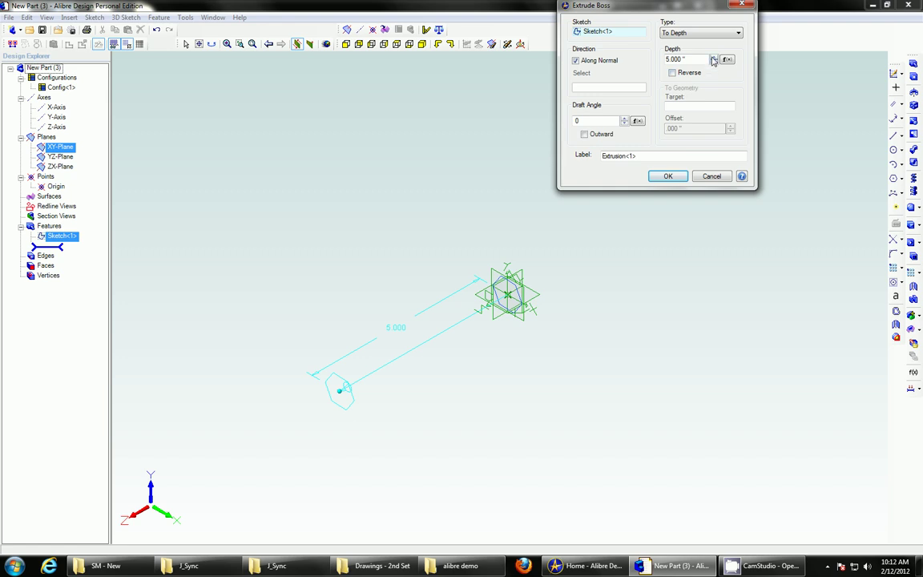
click(713, 60)
text(3)
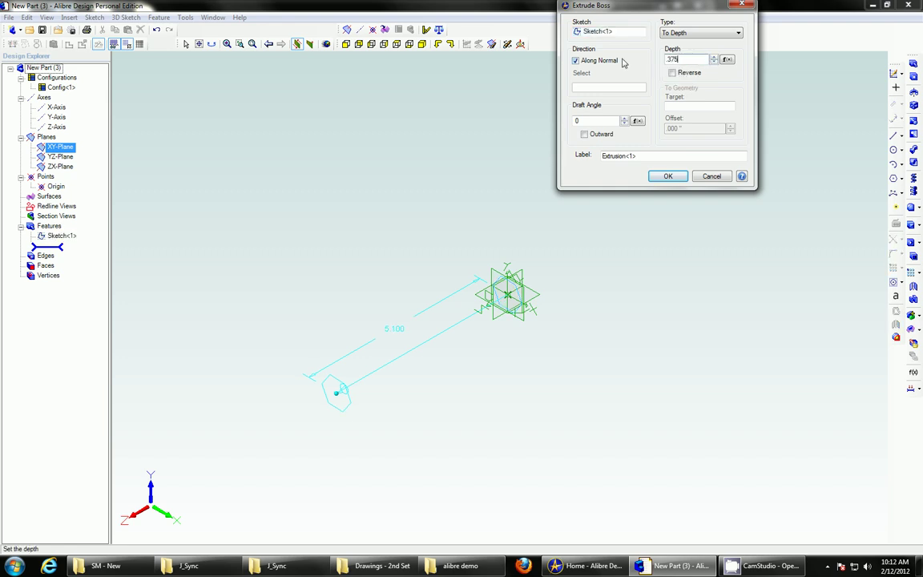
text(75)
click(668, 176)
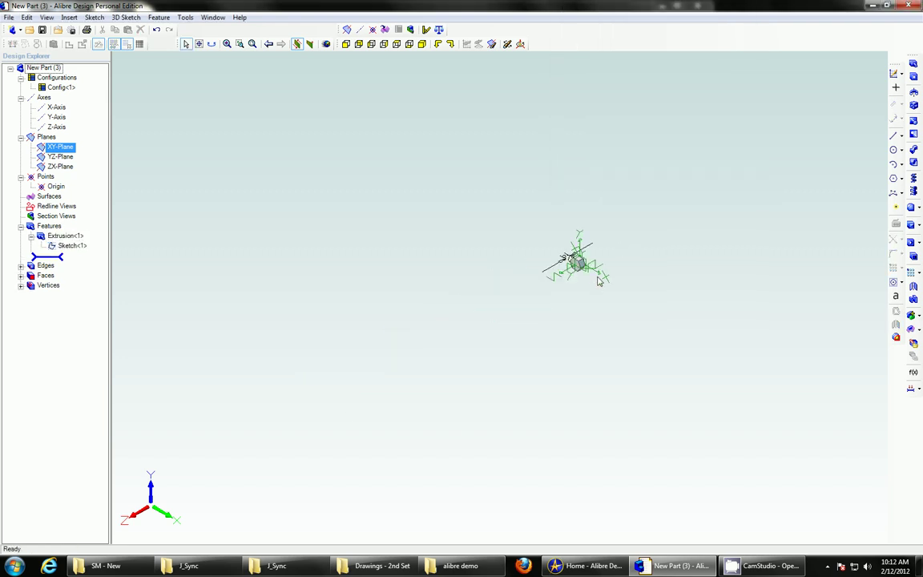
Sketch a circle of .5 inch diameter on the XY plane behind the hexagonal head, centred on the origin.
scroll(598, 280, up, 5)
middle_drag(596, 237, 592, 367)
scroll(581, 375, up, 2)
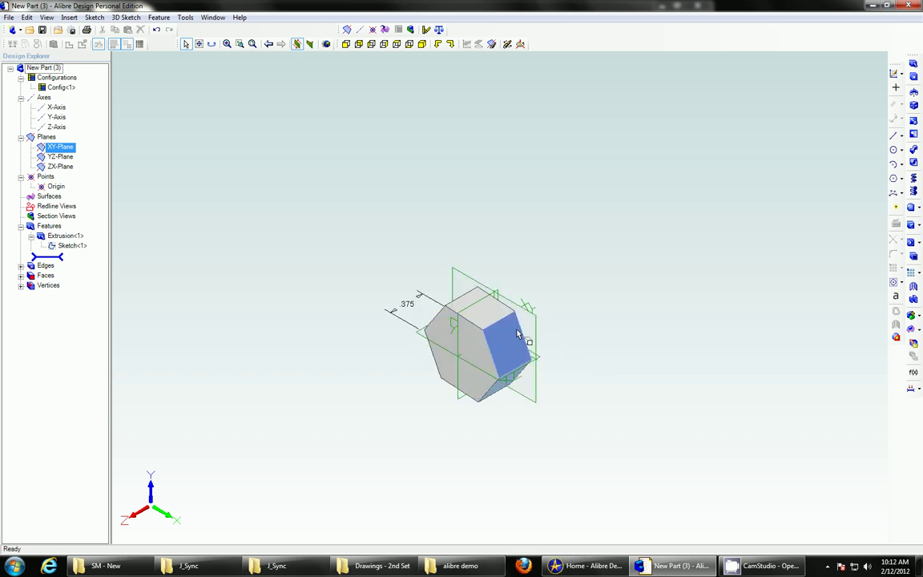
mouse_move(591, 308)
middle_down()
mouse_move(560, 319)
mouse_move(584, 294)
middle_up()
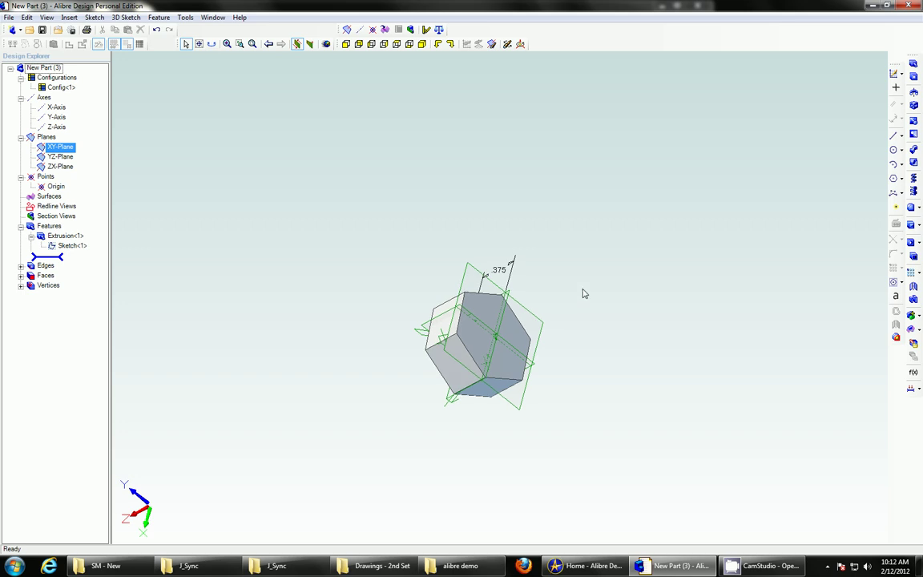
click(895, 150)
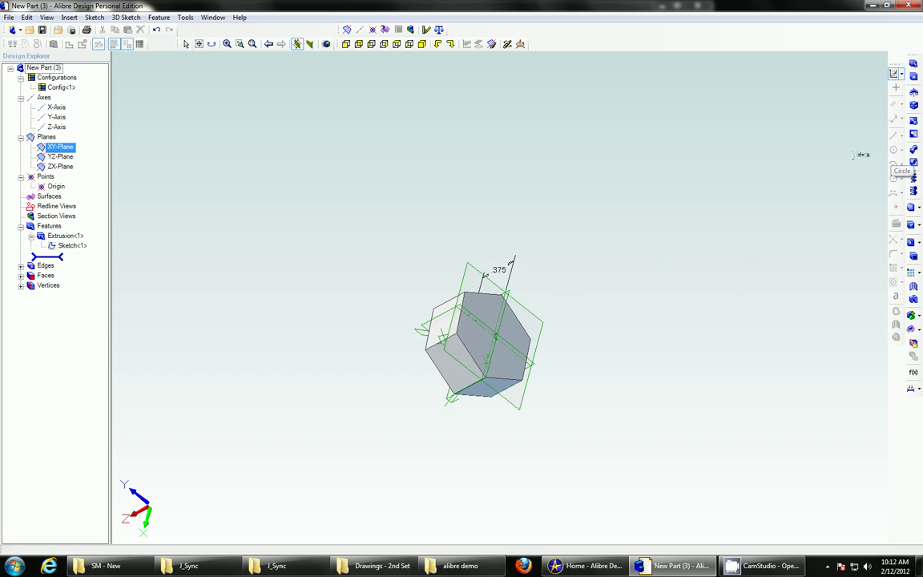
click(544, 318)
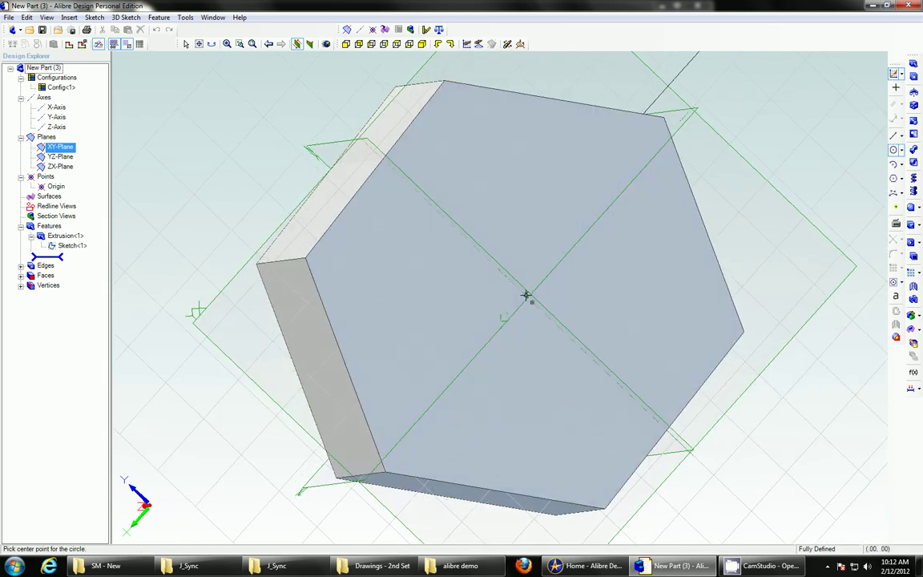
click(526, 295)
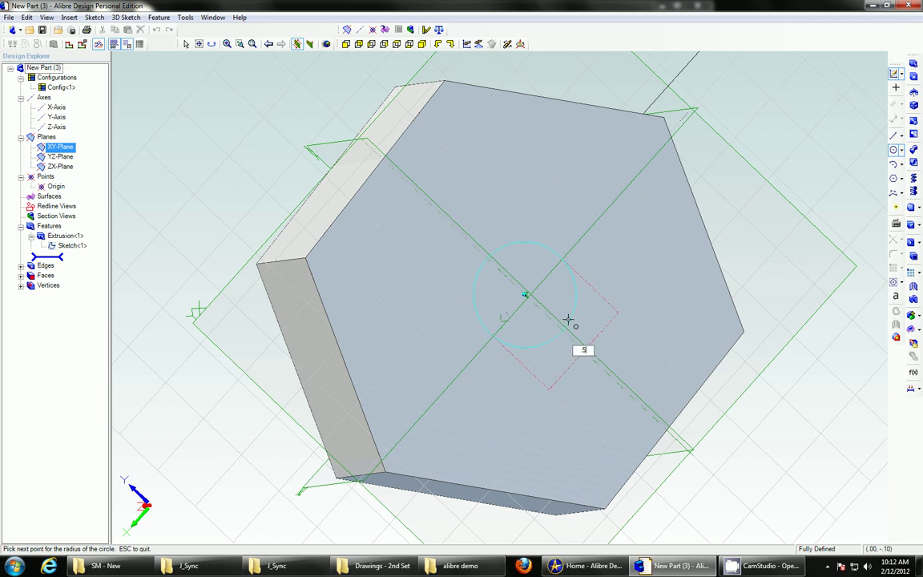
text(.5)
key(Return)
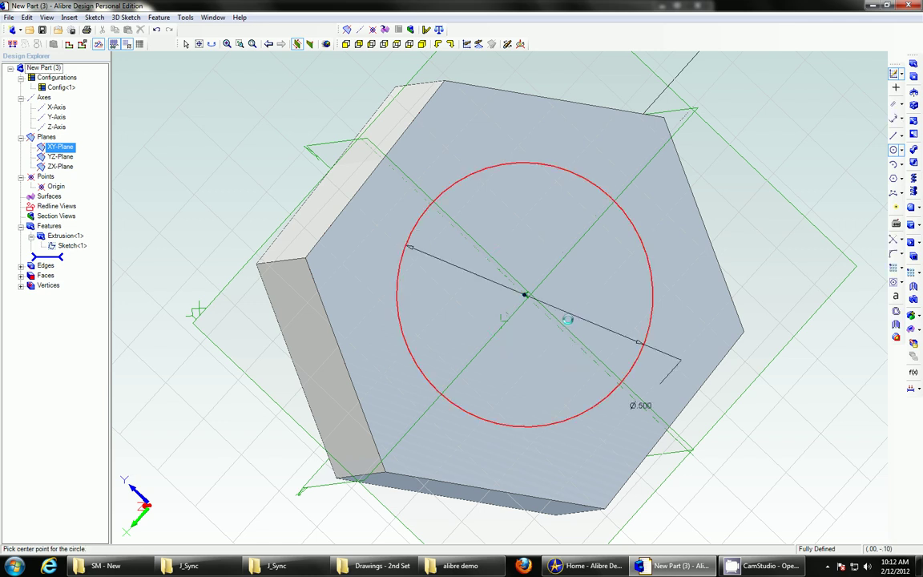
Begin a boss extrusion of the circle and set its depth to 2 inches.
click(914, 67)
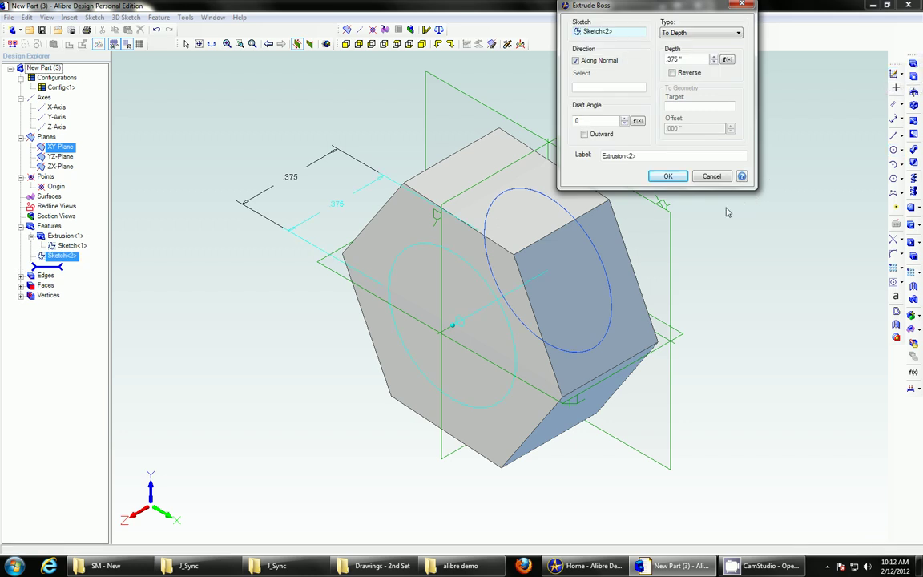
double_click(686, 59)
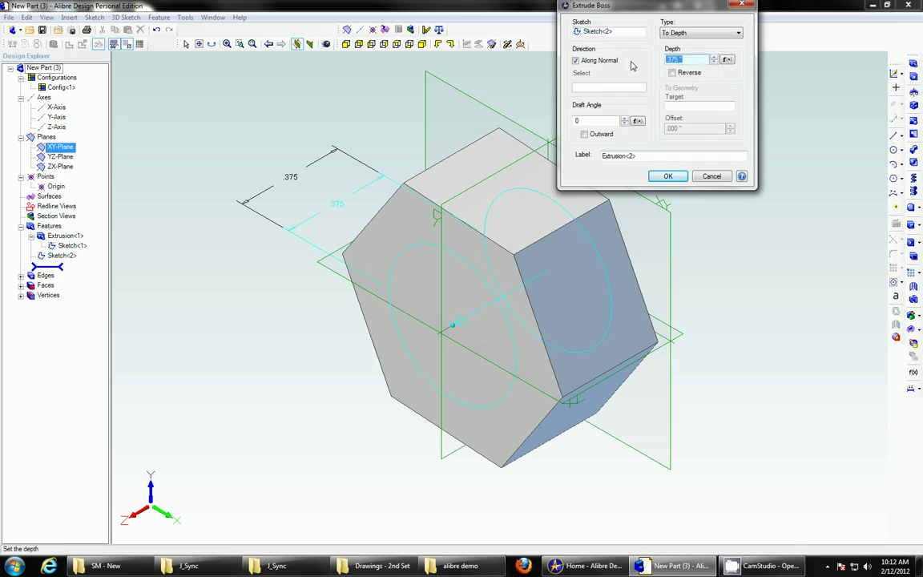
text(2)
key(Tab)
click(721, 322)
scroll(721, 322, up, 2)
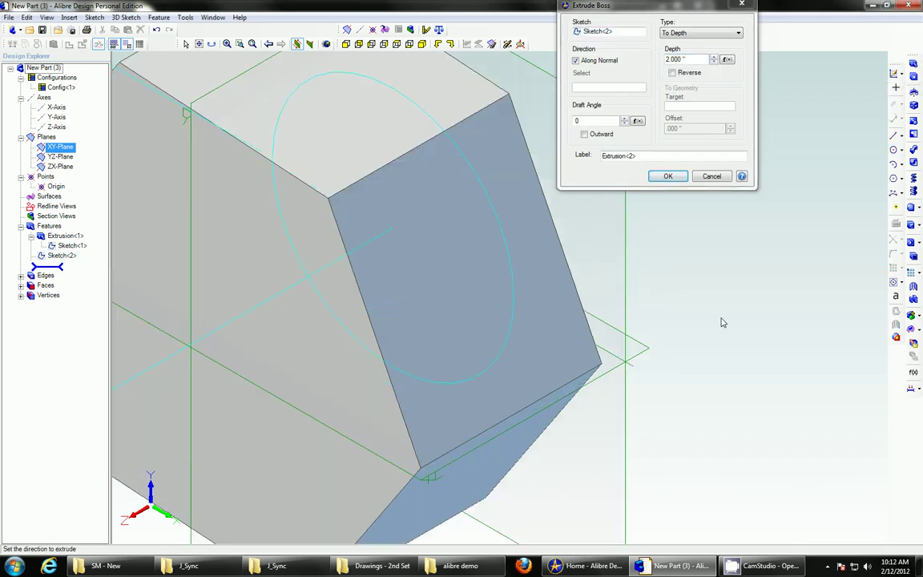
scroll(721, 322, down, 4)
middle_drag(721, 322, 726, 299)
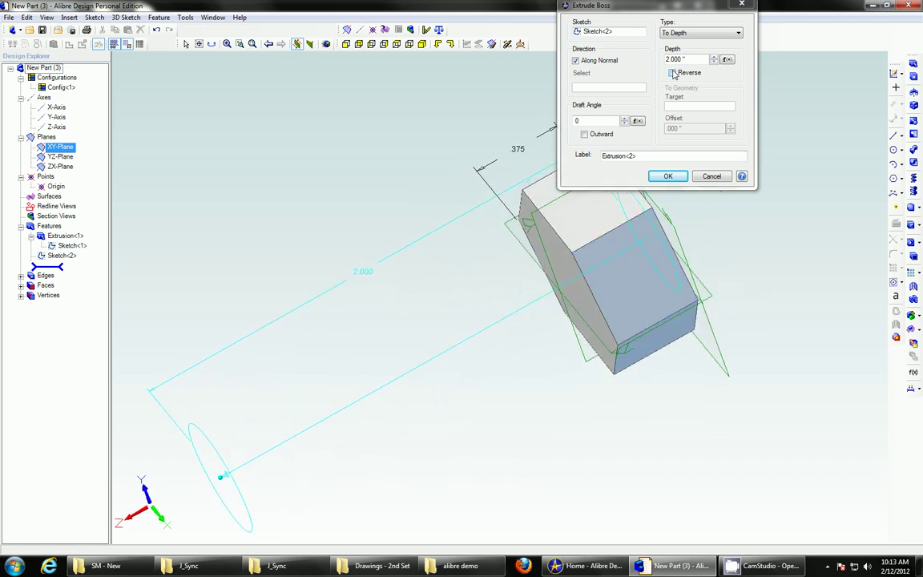
Reverse the extrusion so the shank extends away from the head, and create the boss.
click(673, 73)
middle_drag(754, 323, 608, 436)
scroll(739, 406, up, 2)
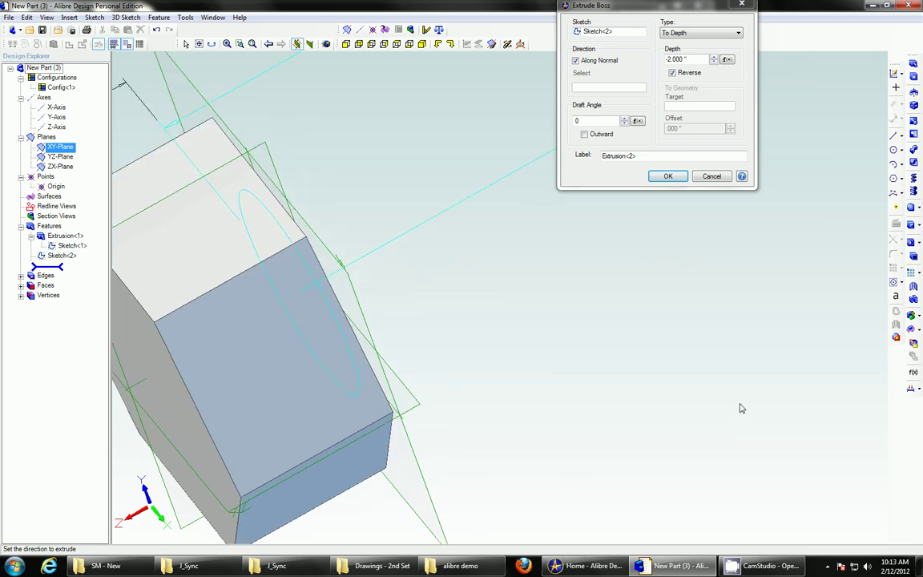
scroll(739, 406, down, 3)
middle_drag(659, 350, 532, 417)
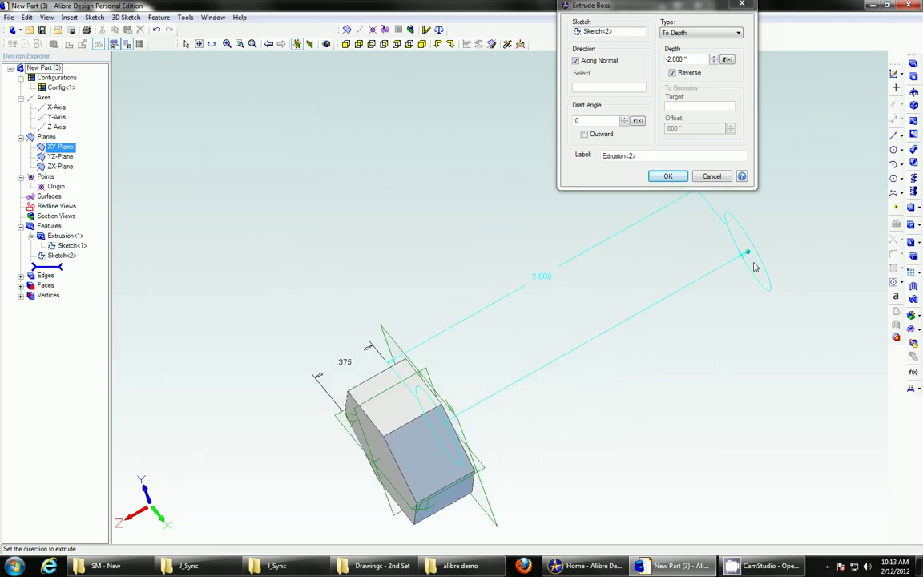
click(667, 176)
middle_drag(459, 255, 451, 253)
click(760, 192)
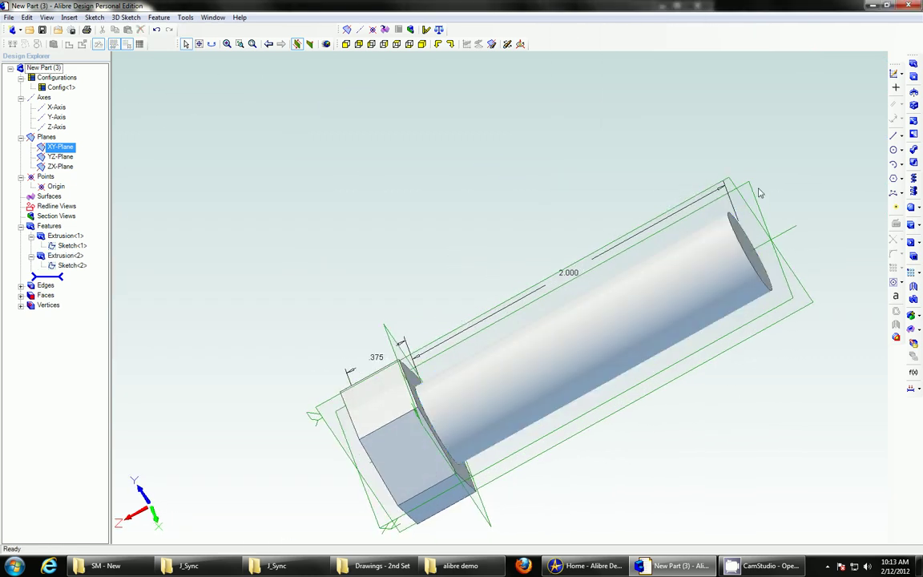
Fillet the circular edge at the shank's free end with a constant radius of .125/2 inches.
click(914, 206)
middle_drag(809, 214, 769, 245)
click(627, 261)
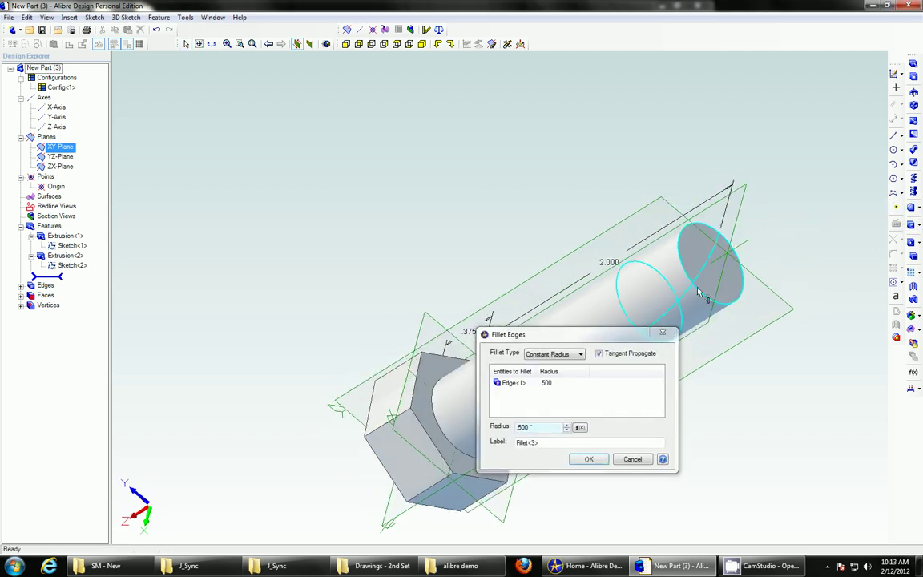
drag(538, 431, 492, 434)
key(BackSpace)
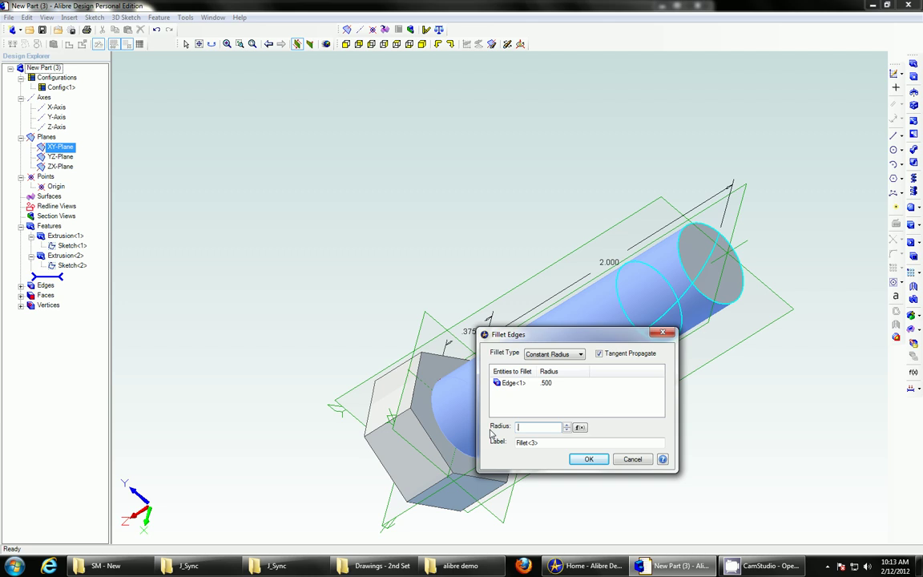
text(.125)
key(Return)
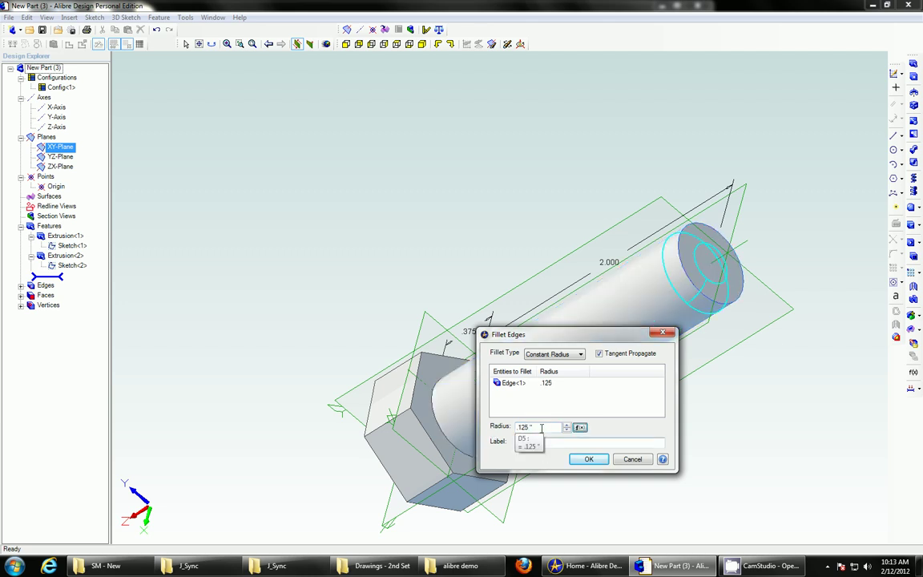
key(Tab)
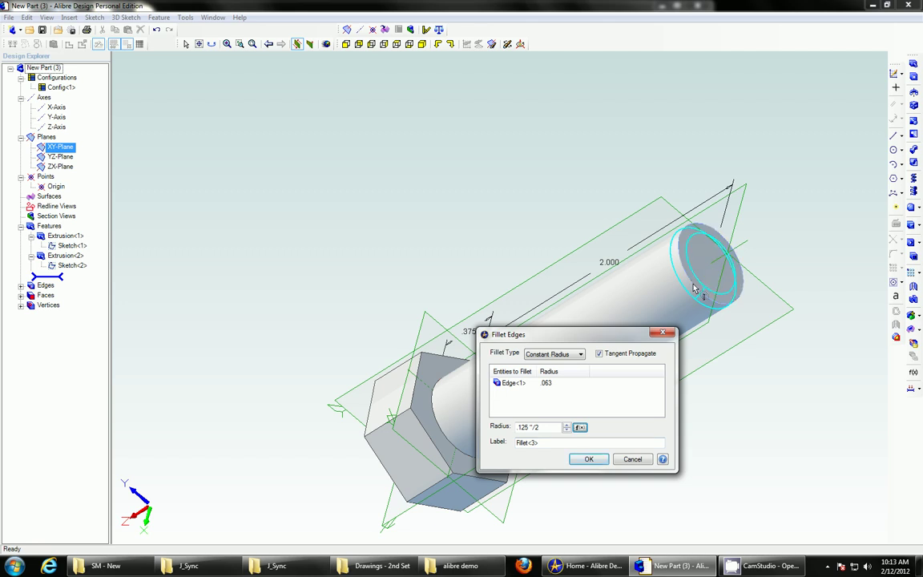
click(601, 460)
Chamfer the edges of the head's outer hexagonal face with an equal distance of .05 inches.
middle_drag(717, 417, 715, 271)
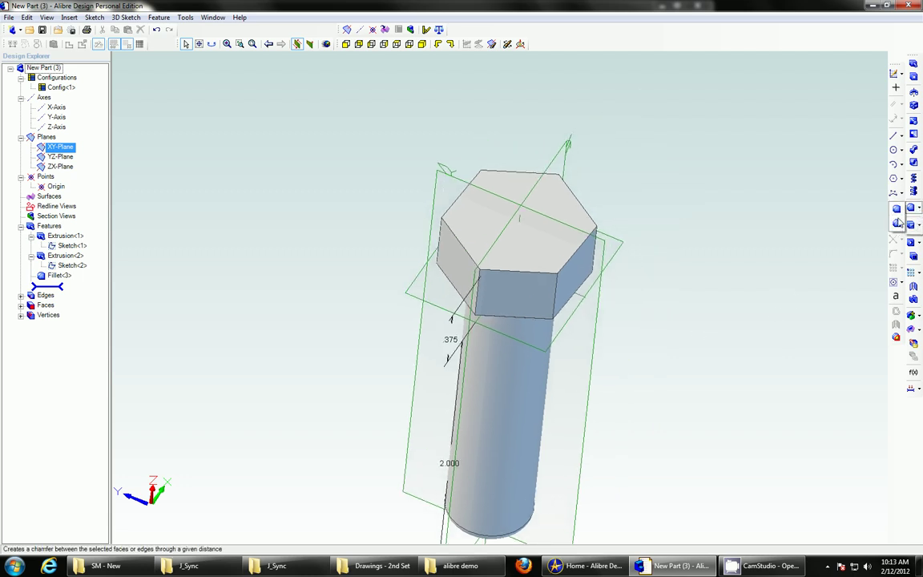
click(919, 209)
click(897, 225)
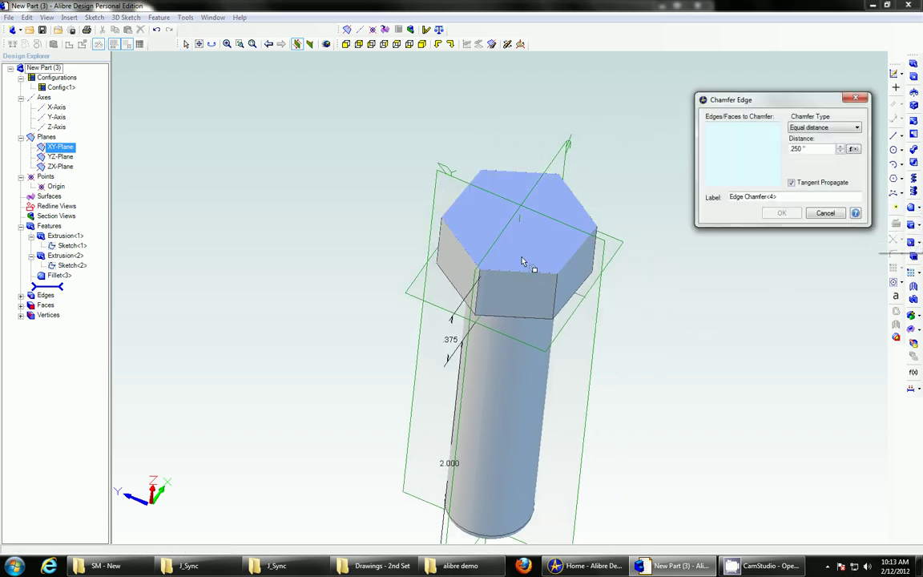
double_click(809, 149)
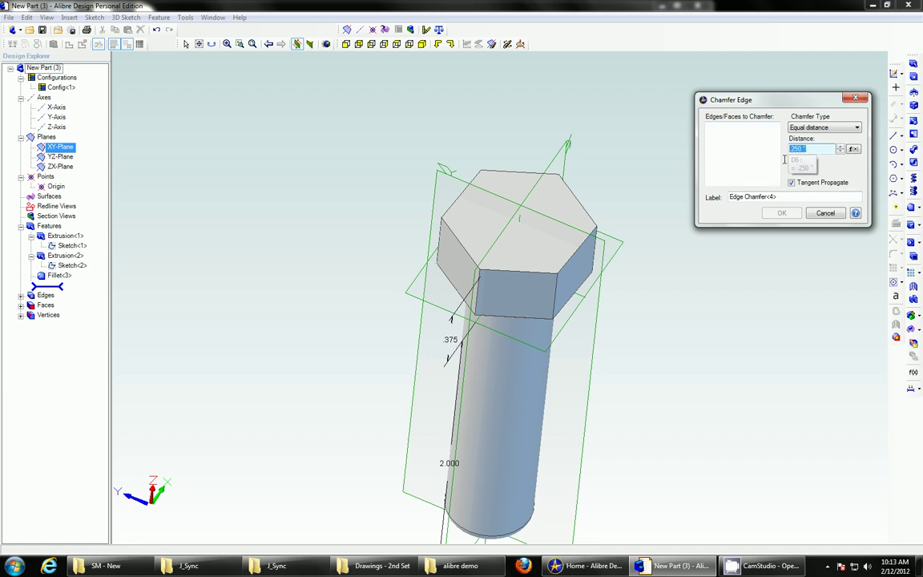
text(.05)
click(556, 210)
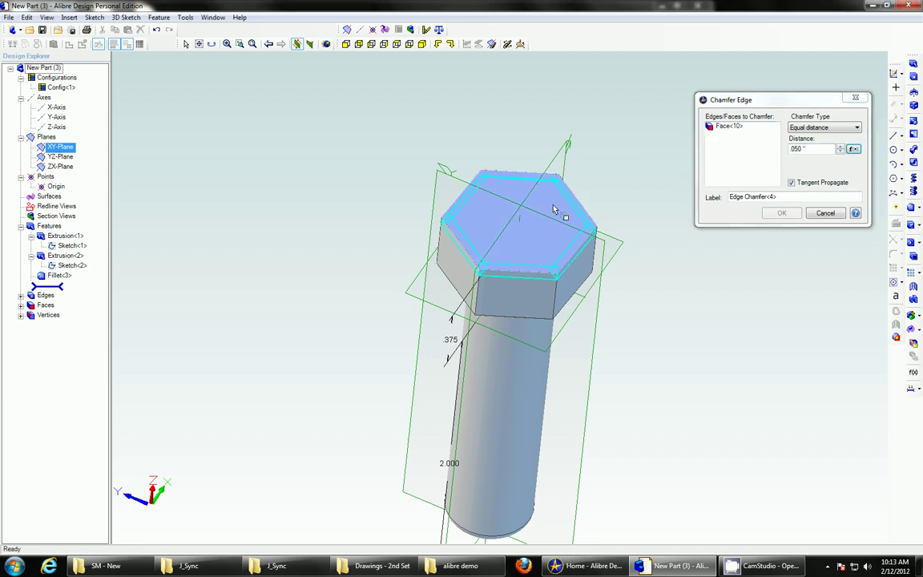
click(777, 214)
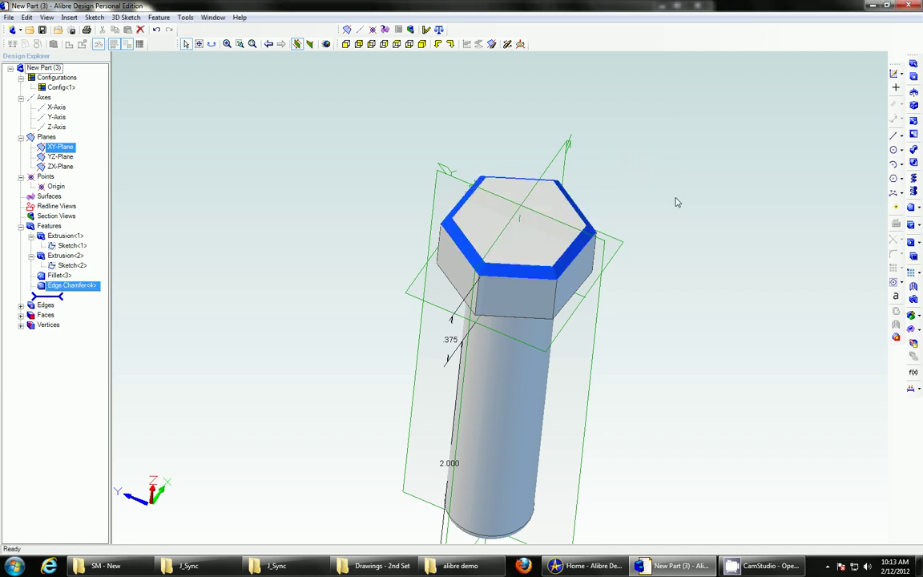
scroll(689, 218, down, 2)
scroll(612, 247, up, 4)
middle_drag(565, 247, 756, 210)
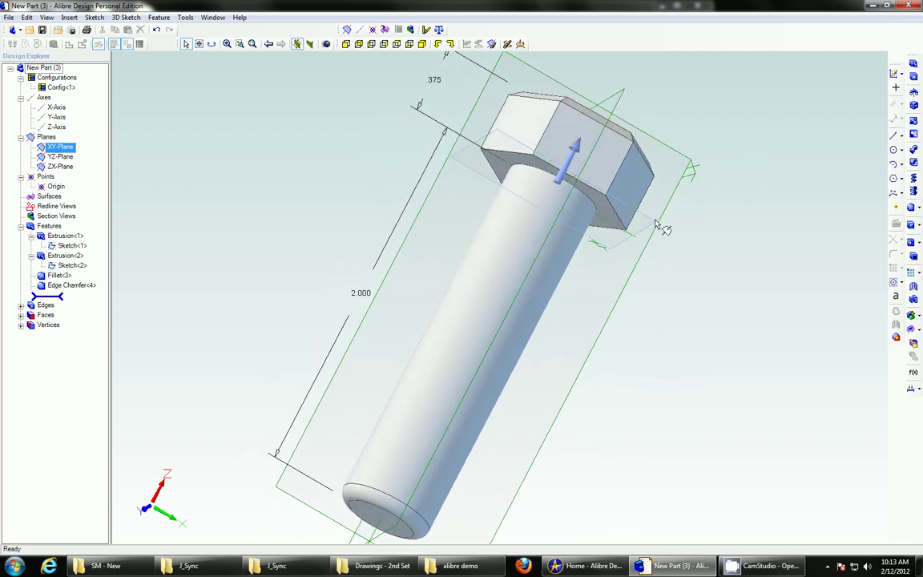
Insert a reference plane on the head's outer hexagonal face with zero offset.
middle_drag(710, 293, 684, 319)
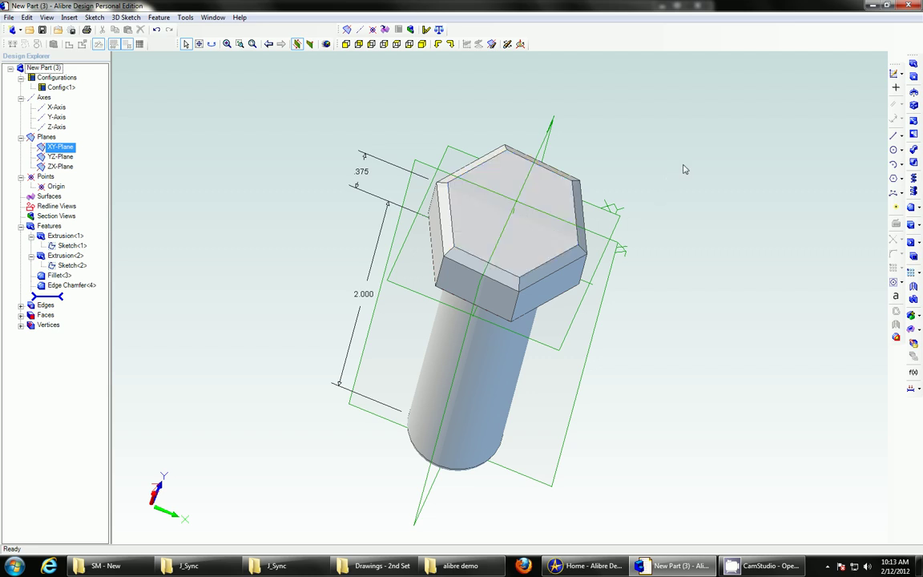
mouse_move(685, 169)
middle_down()
mouse_move(690, 181)
mouse_move(681, 180)
middle_up()
right_click(531, 180)
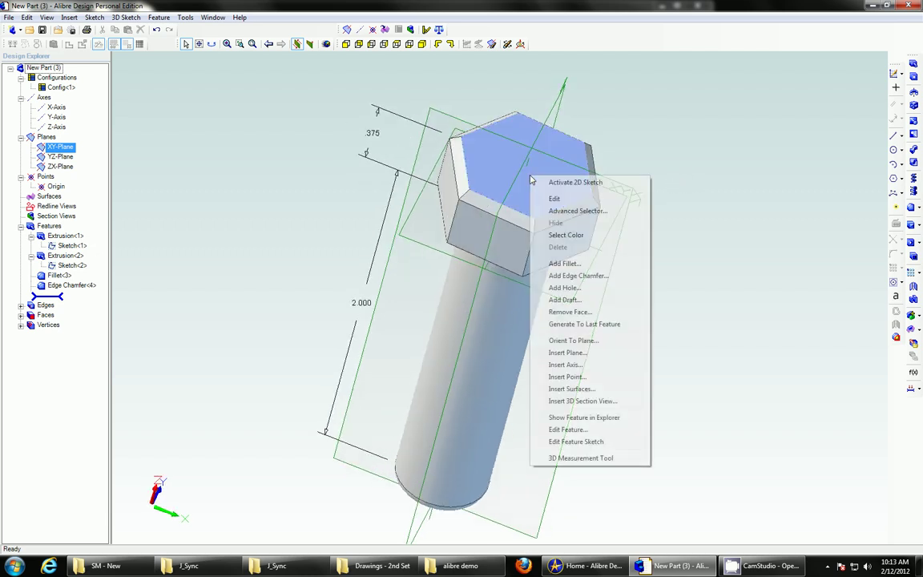
click(579, 352)
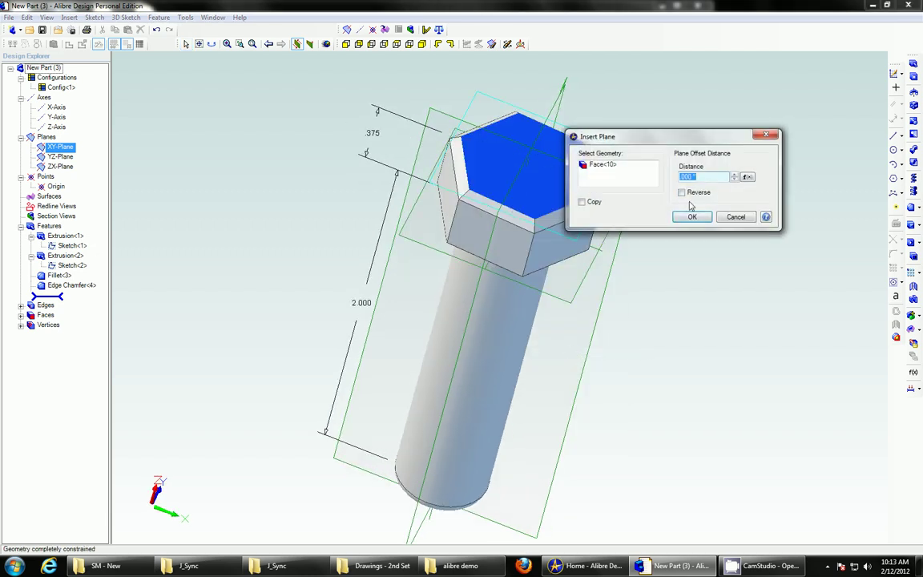
drag(694, 138, 731, 165)
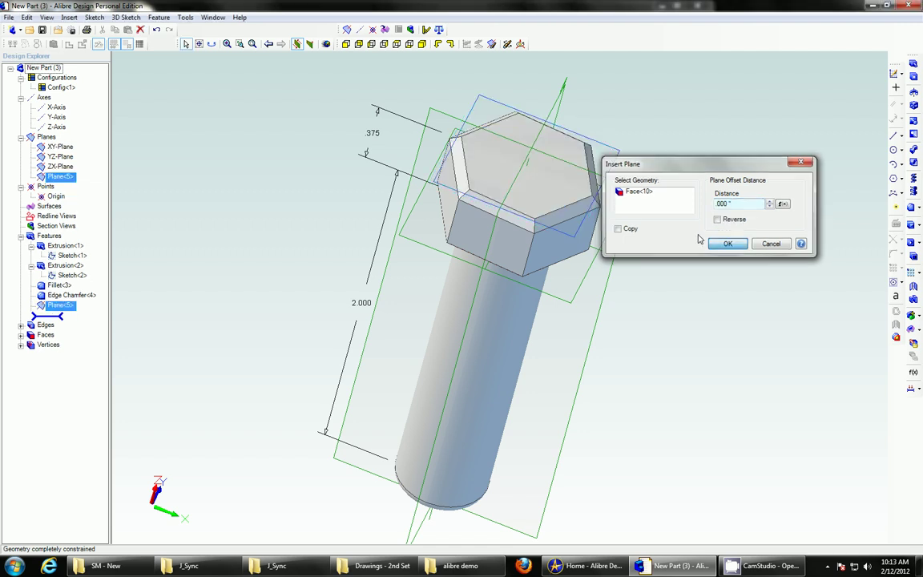
click(722, 243)
Sketch a circle of .125 inch diameter on the new plane, centred on the origin.
middle_drag(682, 216, 706, 197)
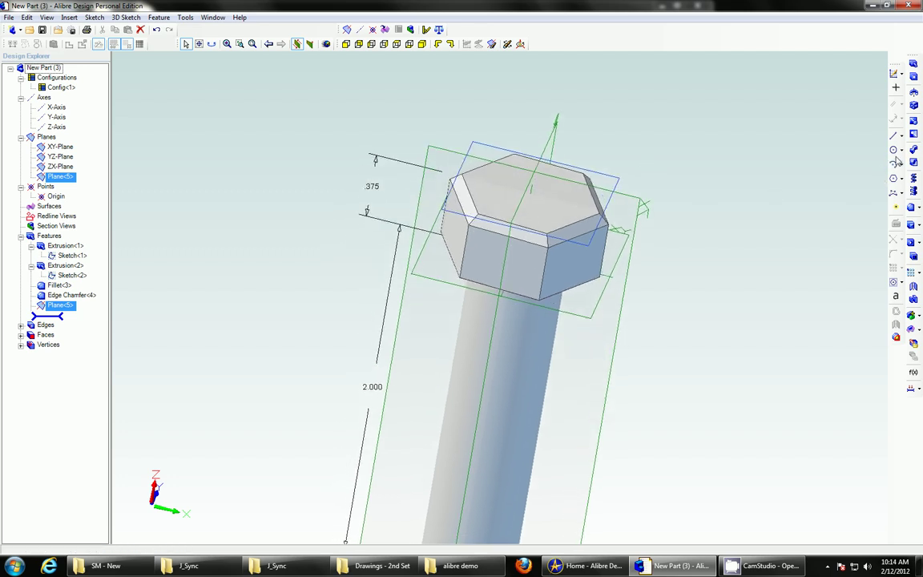
click(896, 151)
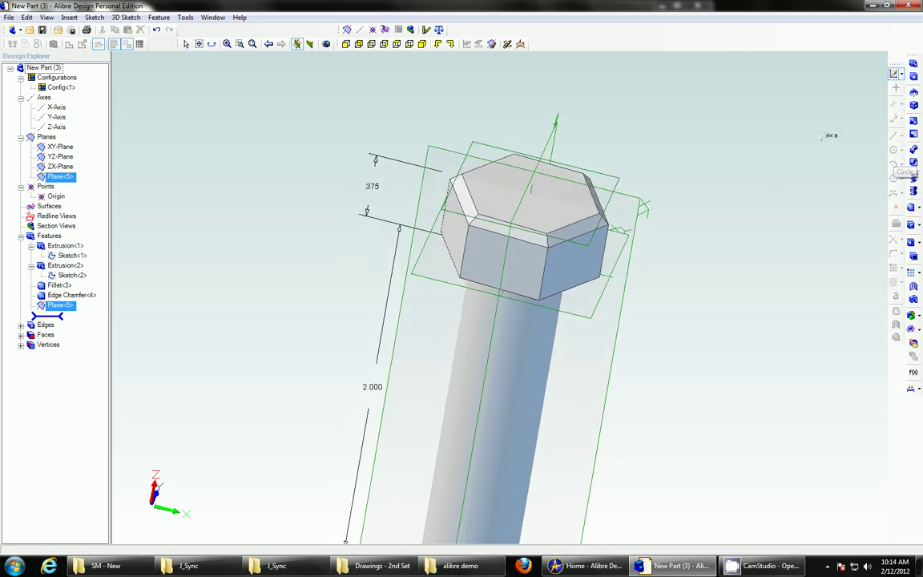
click(609, 179)
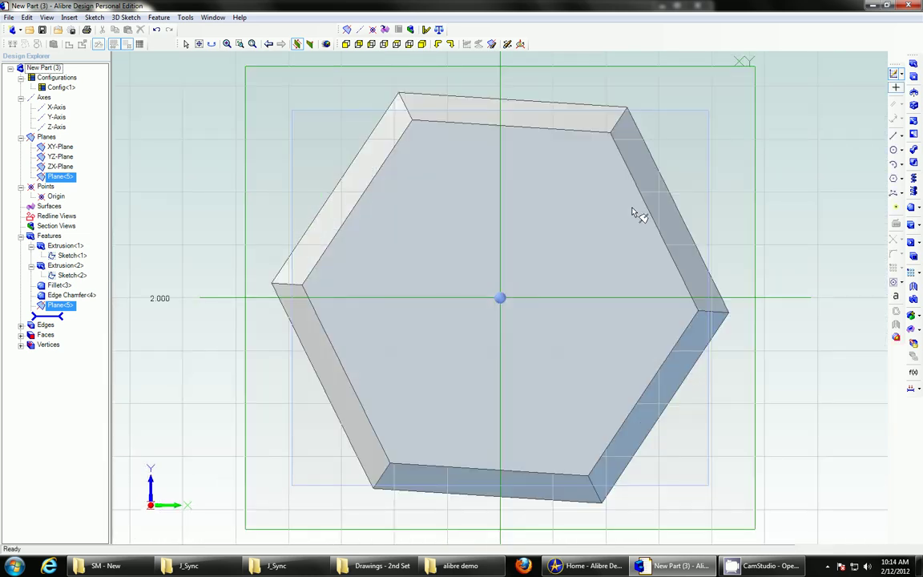
click(894, 151)
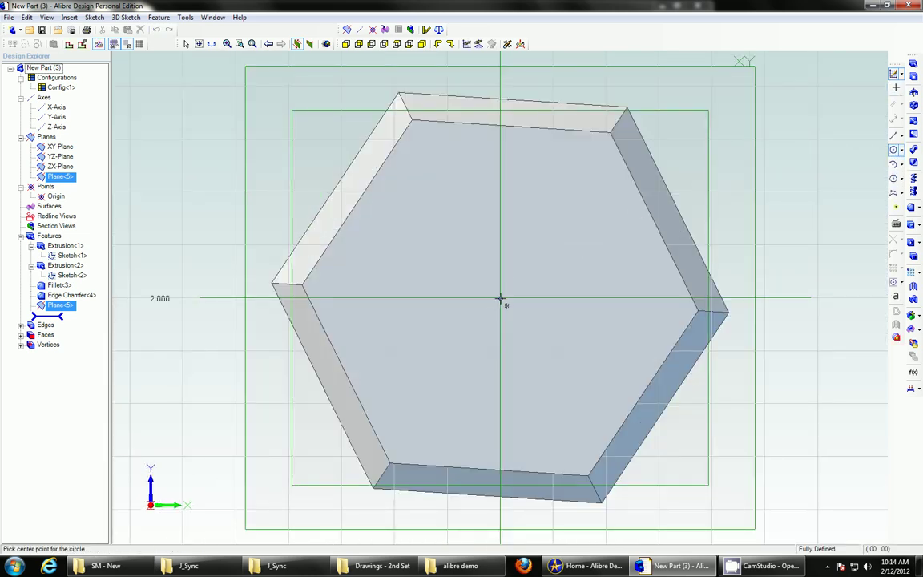
click(500, 299)
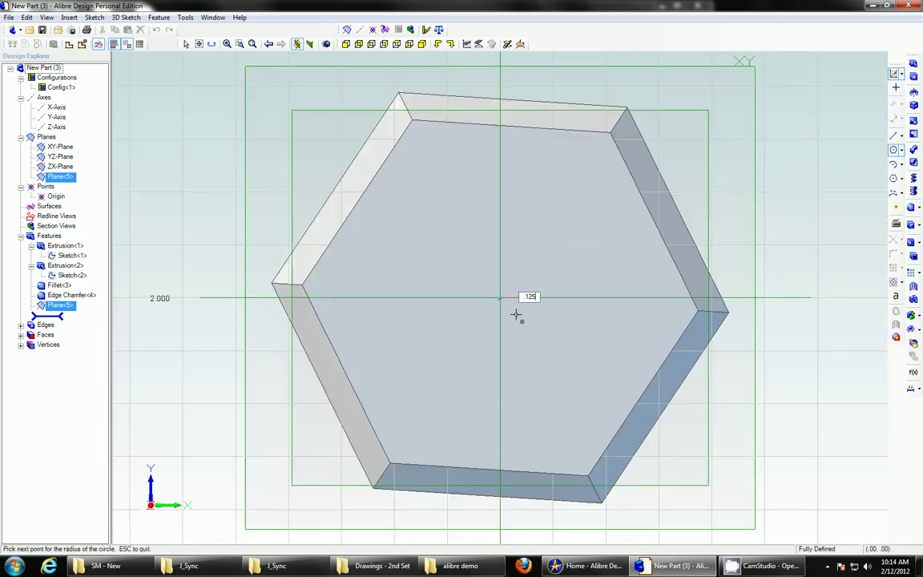
text(.125)
key(Return)
Cut the circle .125 inch deep into the head, with the extrude cut reversed to point into the material.
middle_drag(845, 247, 714, 438)
scroll(758, 404, down, 3)
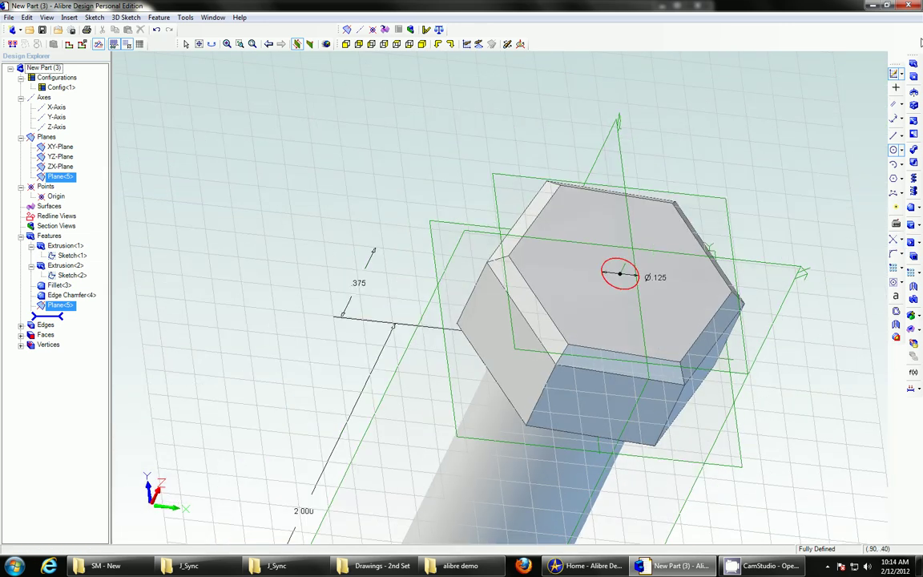
click(889, 92)
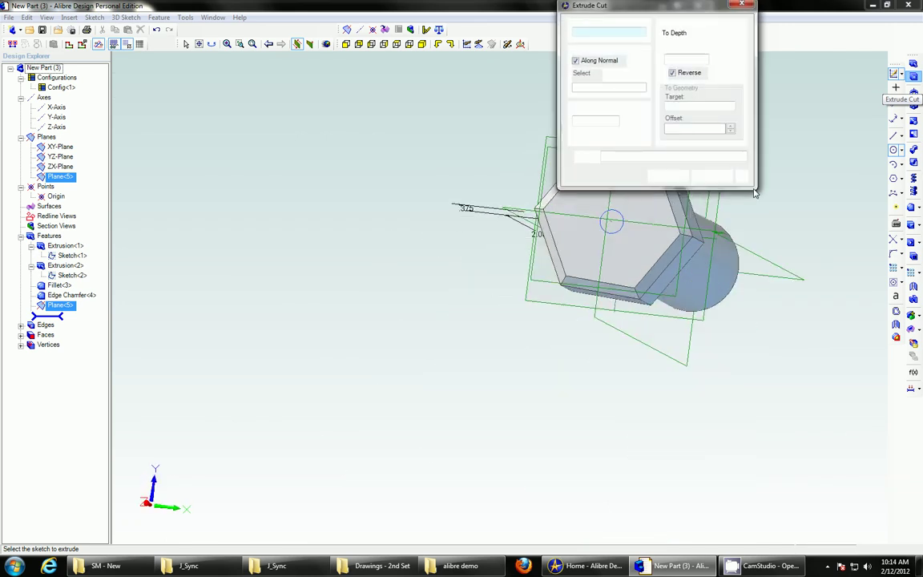
text(.125)
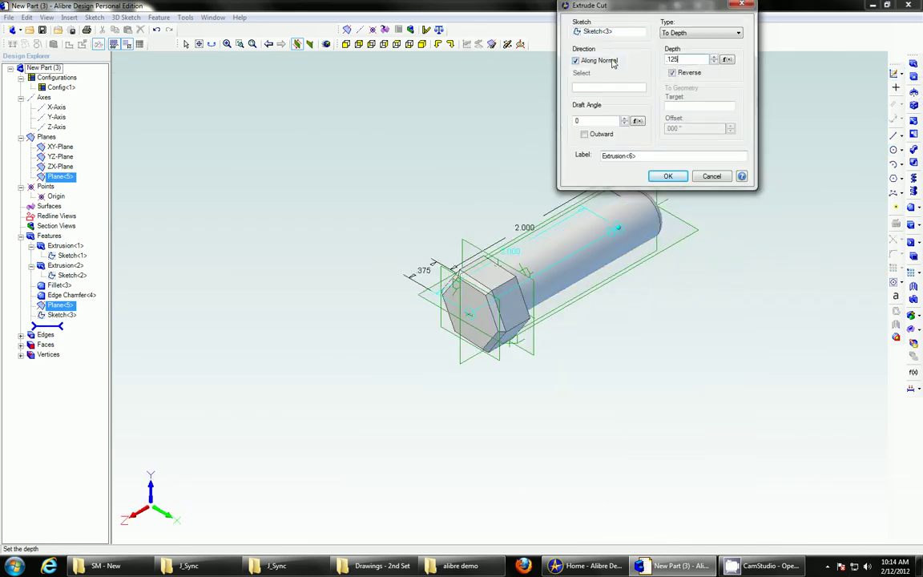
key(Tab)
key(space)
scroll(424, 157, up, 5)
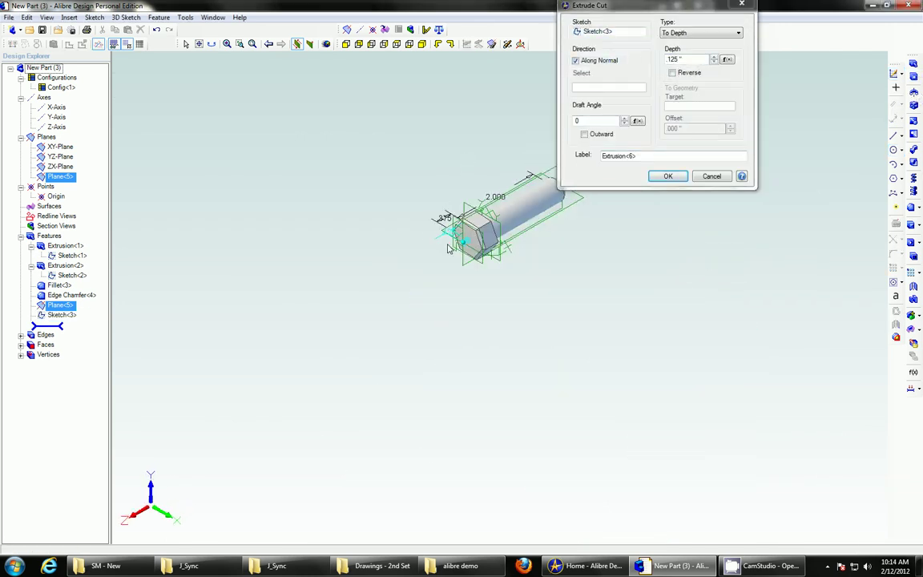
middle_drag(420, 151, 411, 151)
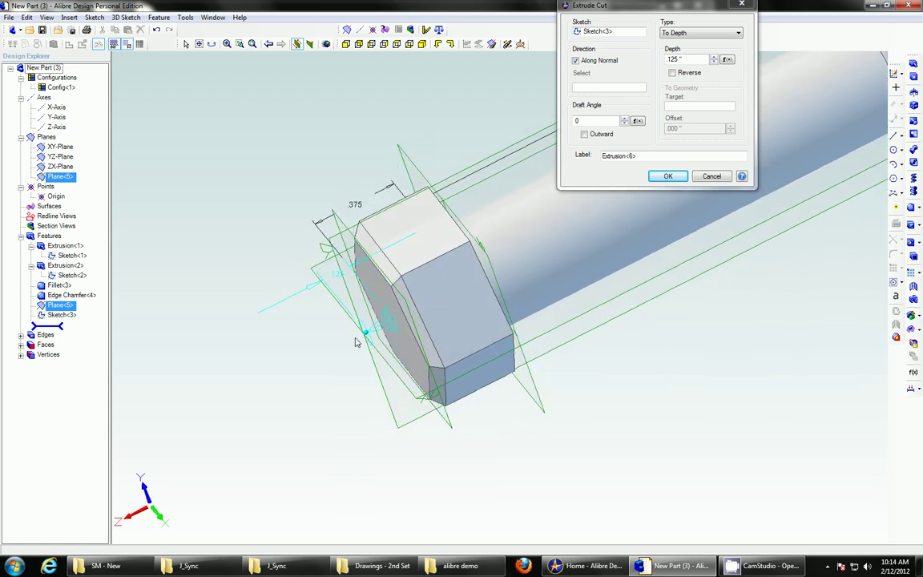
click(672, 73)
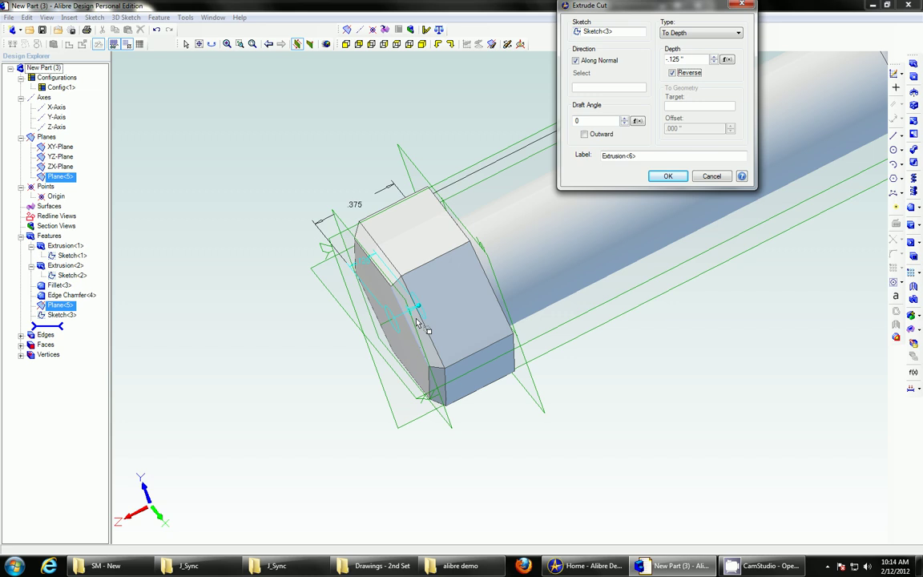
click(670, 176)
Review the head chamfer's settings without changing them, and roll the history forward past the hole cut.
right_drag(351, 361, 328, 335)
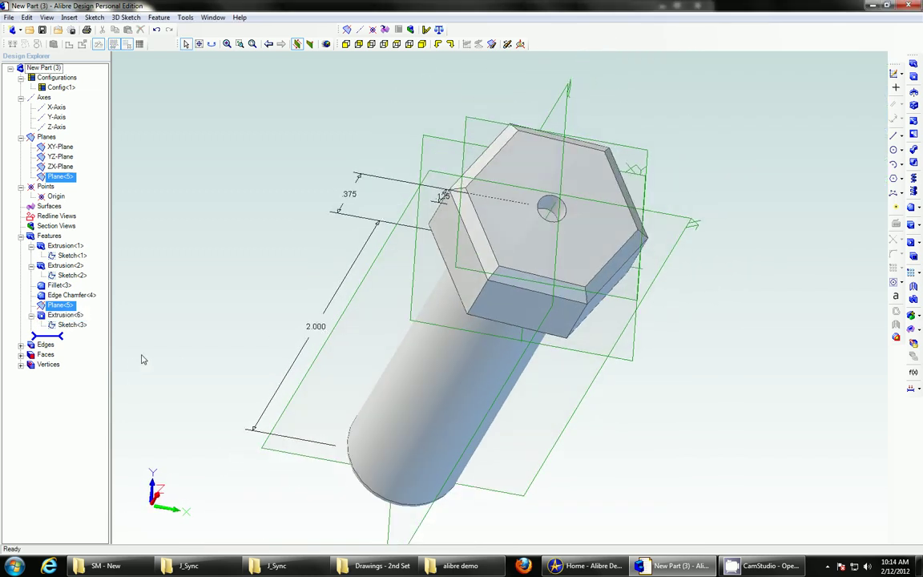
middle_drag(268, 242, 254, 247)
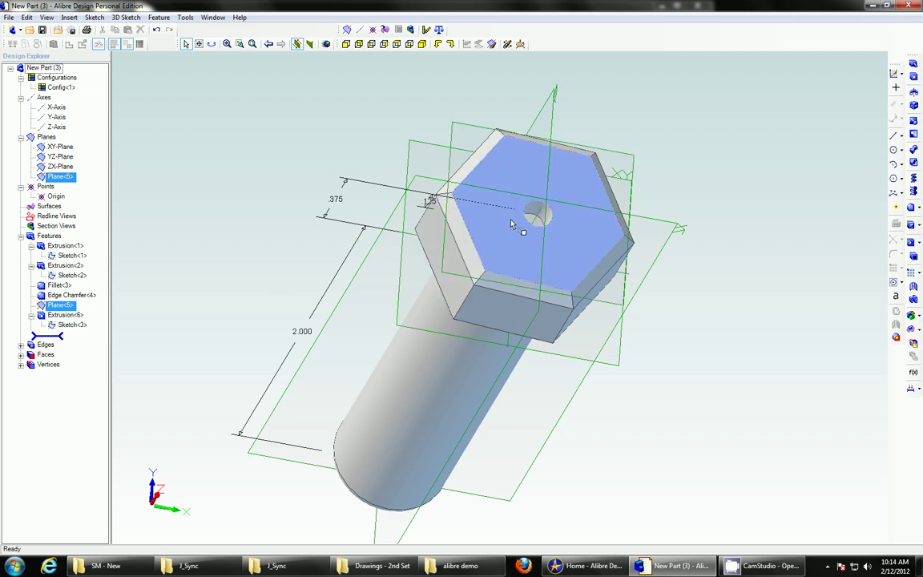
right_click(73, 297)
click(84, 305)
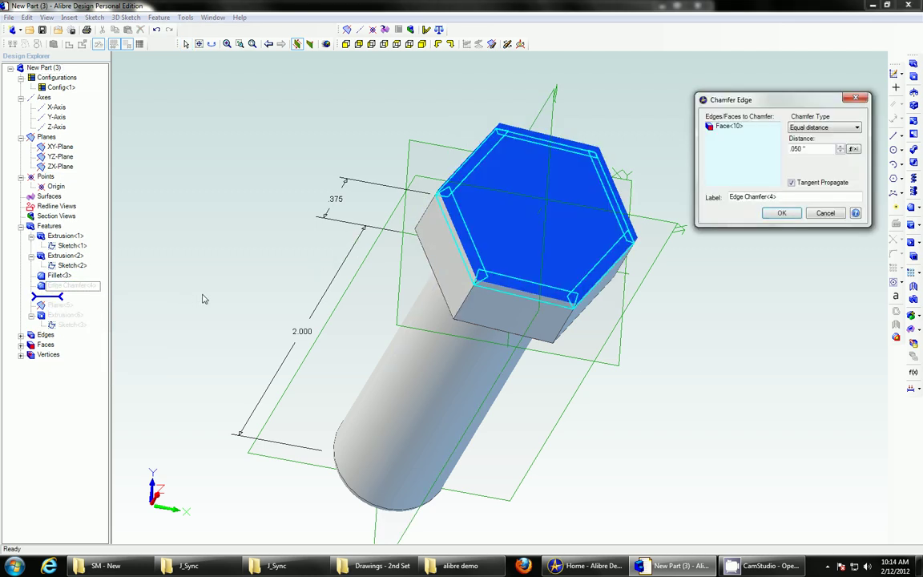
click(780, 212)
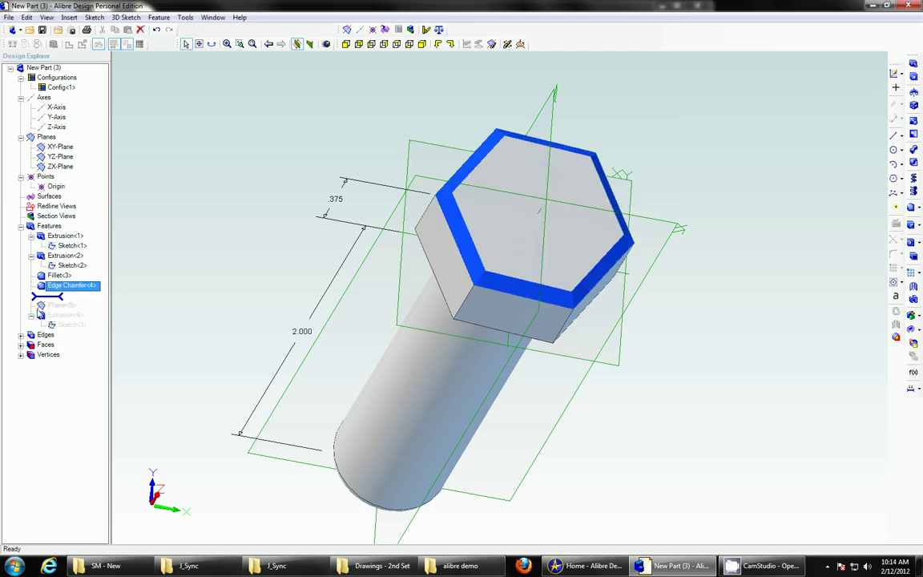
drag(47, 298, 49, 330)
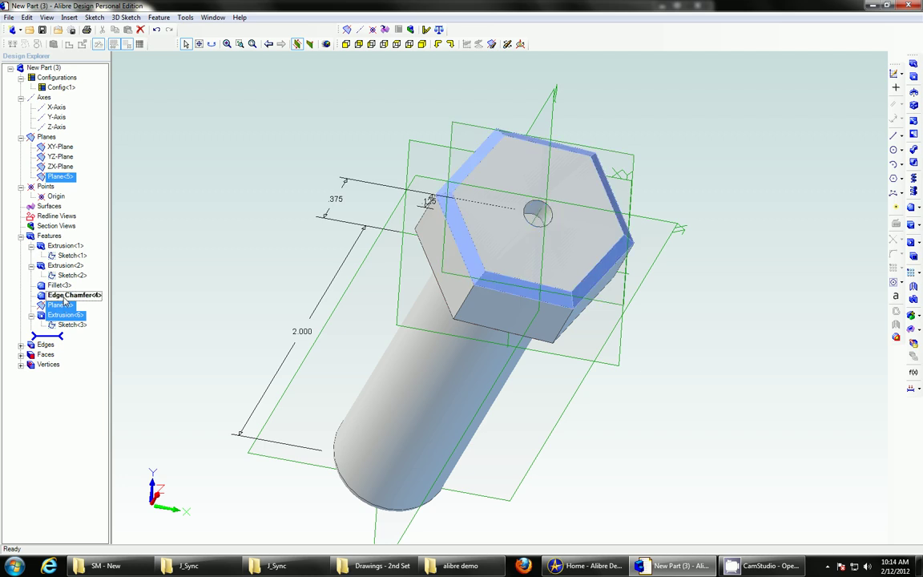
Move the head chamfer after the hole cut in the feature order.
drag(64, 296, 57, 326)
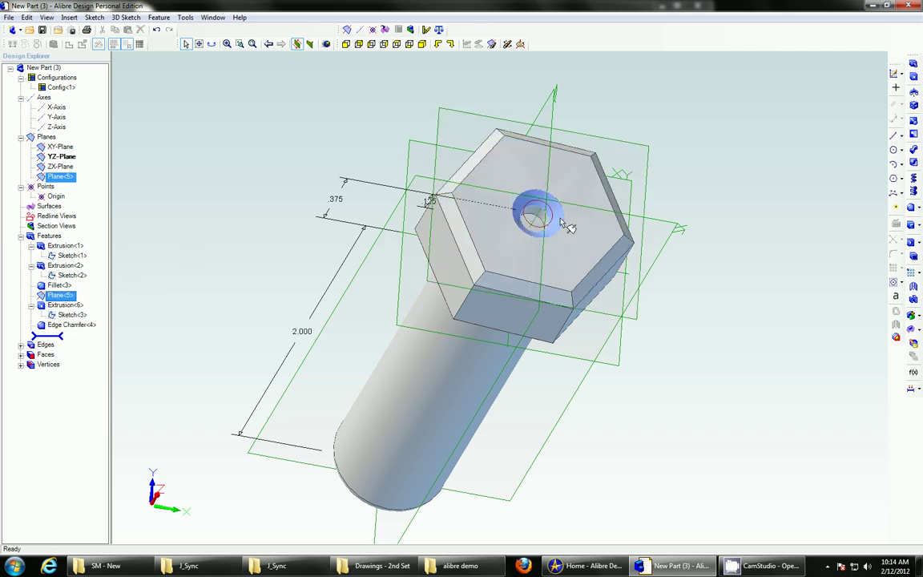
right_click(69, 326)
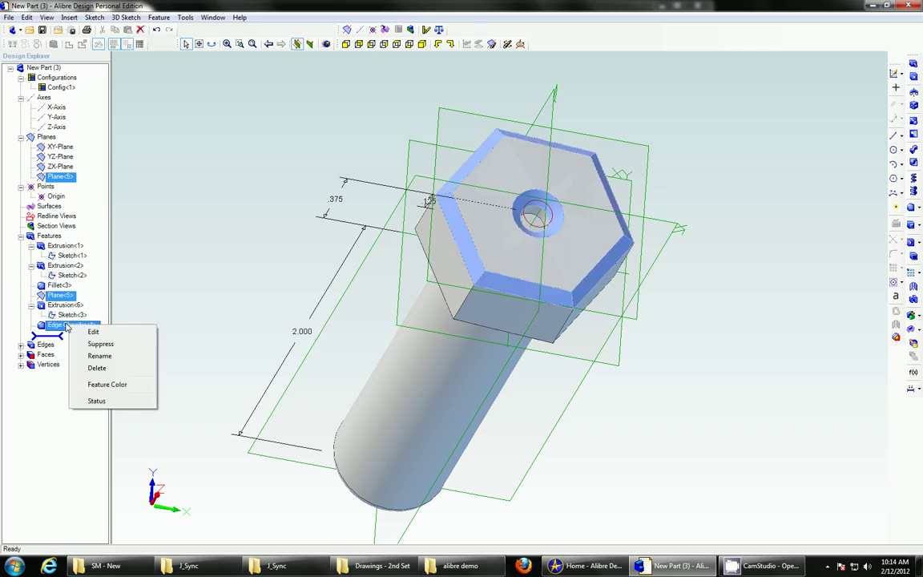
click(144, 293)
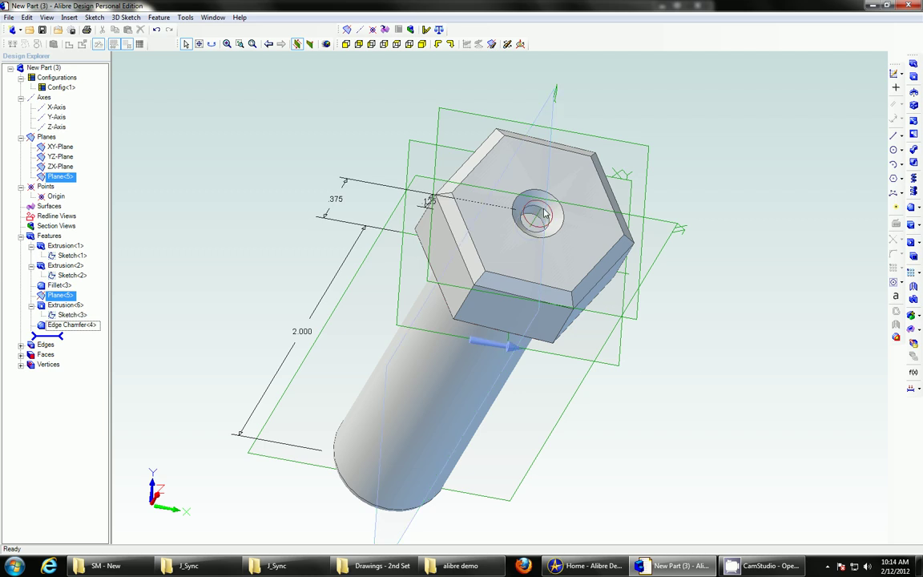
Move the chamfer back ahead of the hole cut and remove the hexagonal face from its chamfer selection.
drag(70, 325, 72, 303)
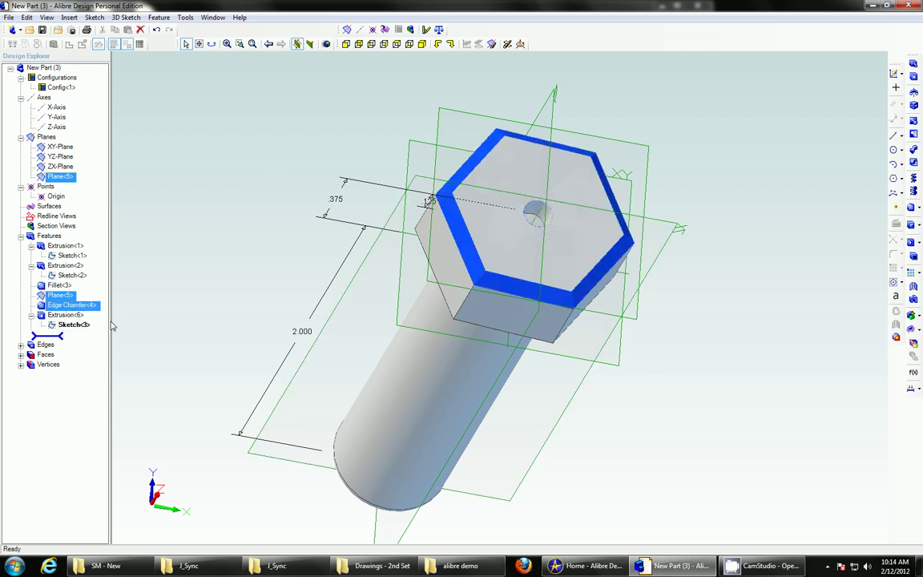
right_click(70, 306)
click(92, 319)
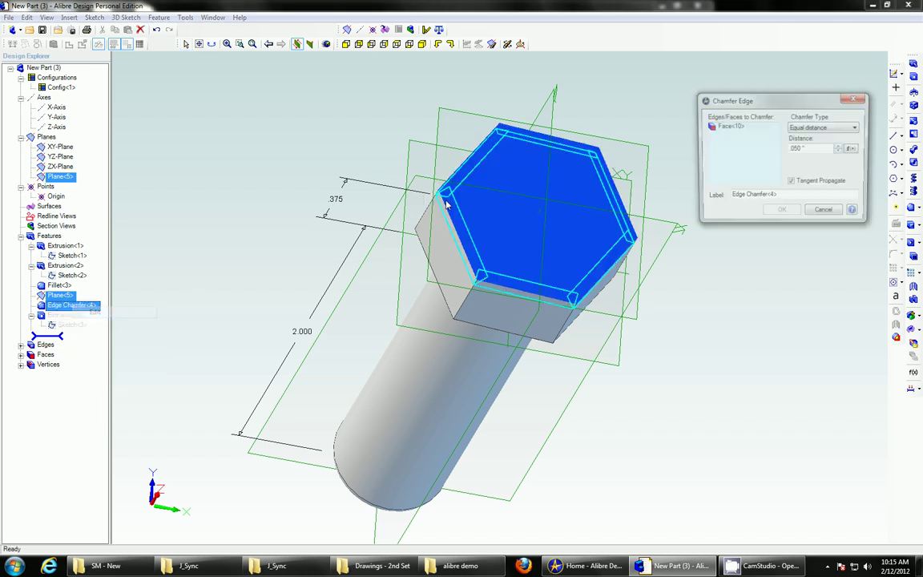
click(731, 127)
key(Delete)
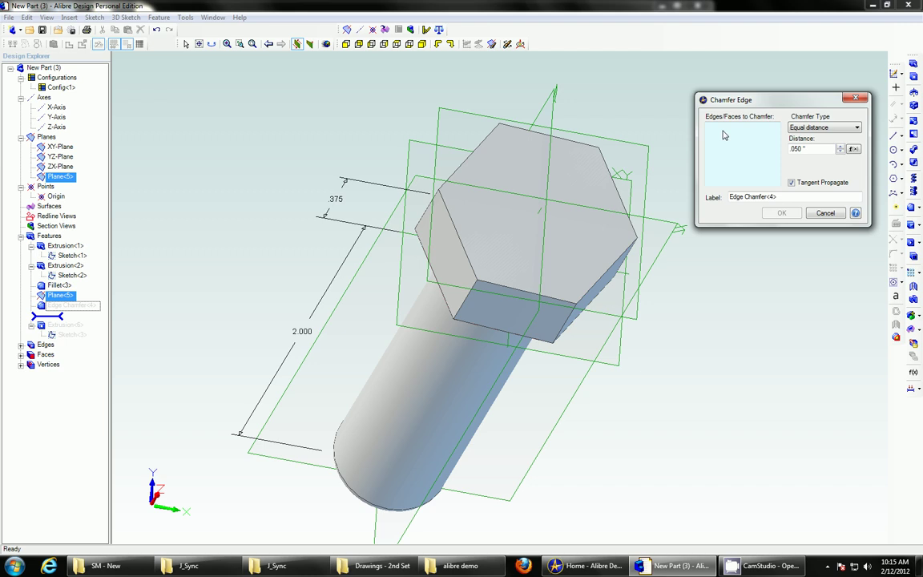
Redefine the .05 inch equal-distance chamfer with the six outer hexagon edges selected individually, excluding the face itself.
click(595, 150)
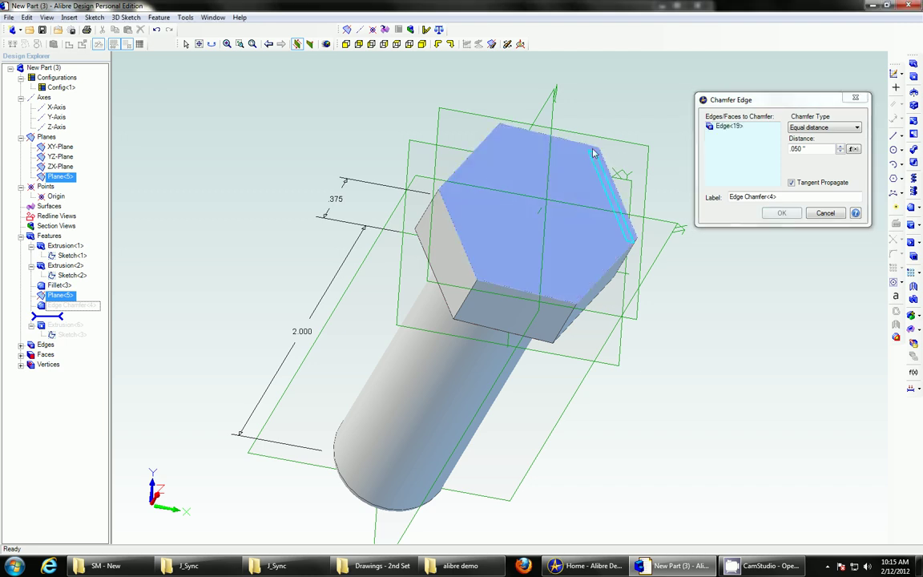
click(588, 149)
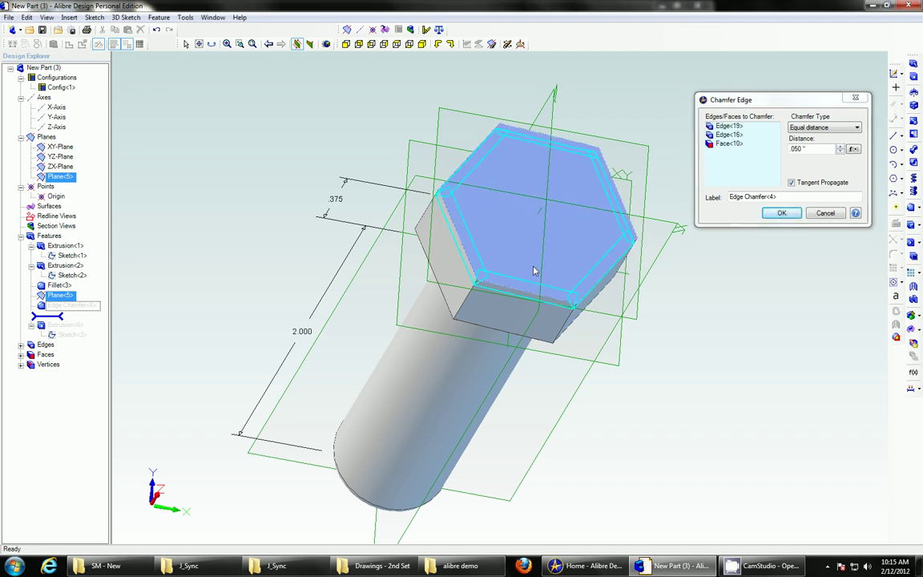
click(725, 144)
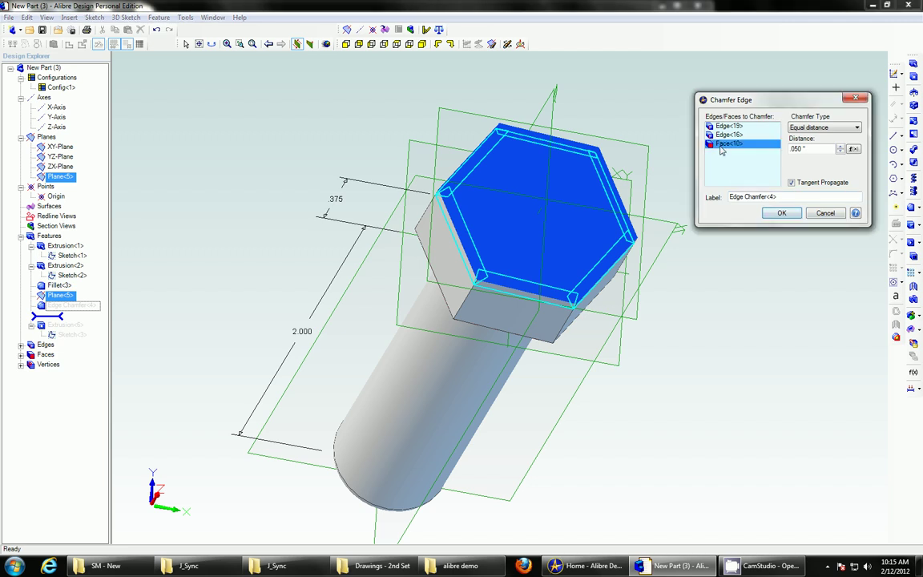
key(Delete)
click(454, 184)
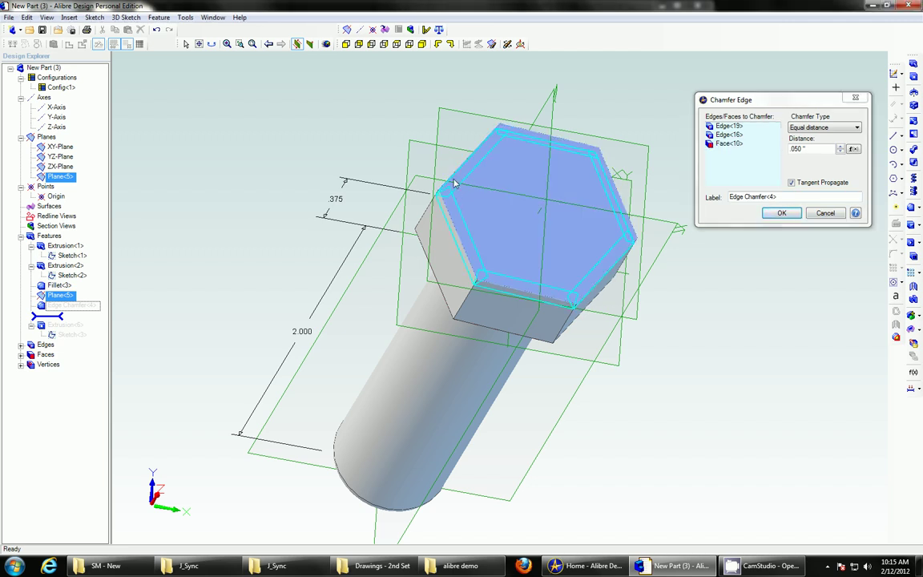
click(719, 145)
key(Delete)
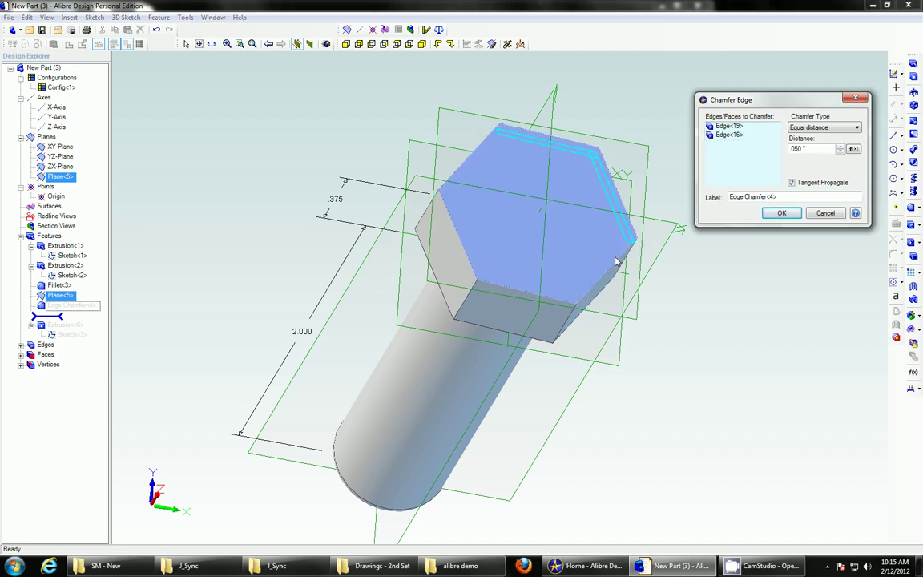
click(599, 277)
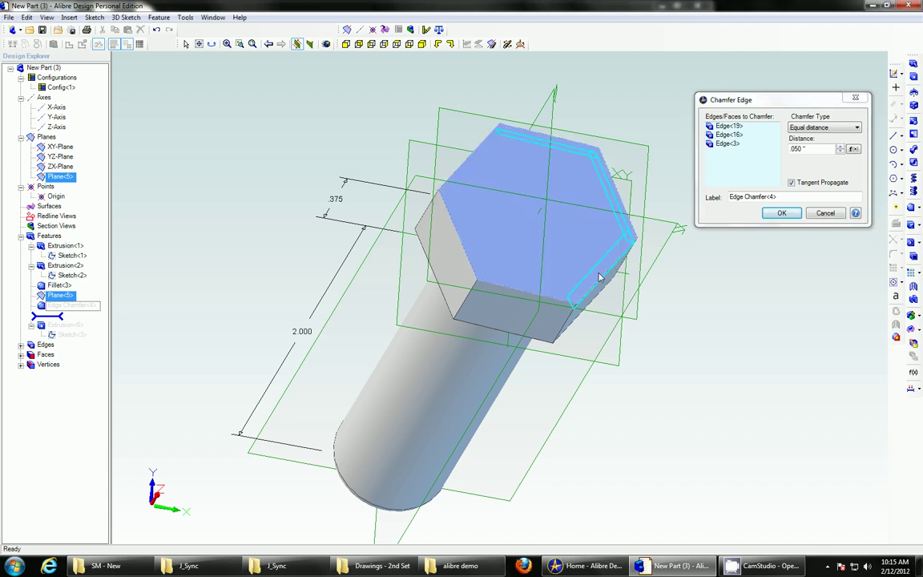
click(556, 302)
click(457, 234)
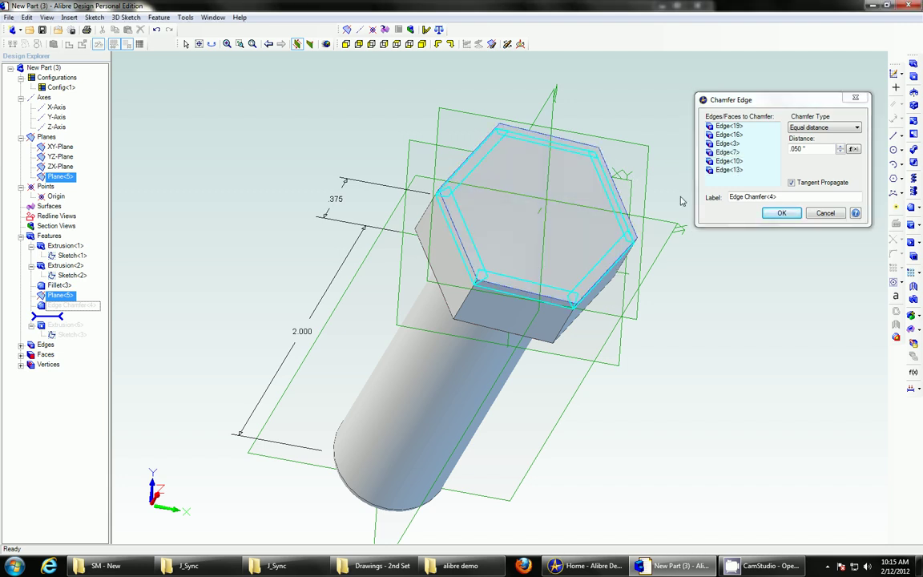
click(781, 212)
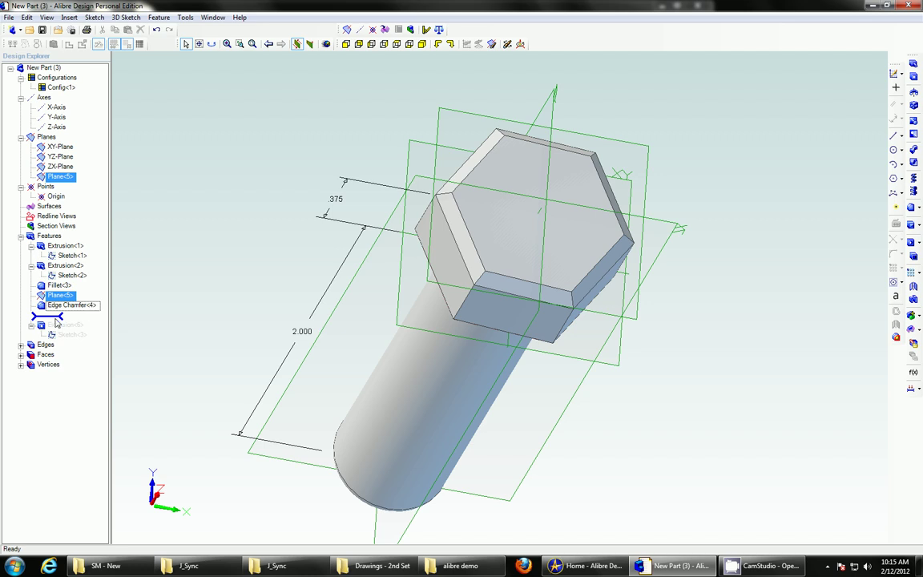
Roll the history forward and place the edge-based chamfer below the hole cut in the feature order.
drag(56, 323, 56, 326)
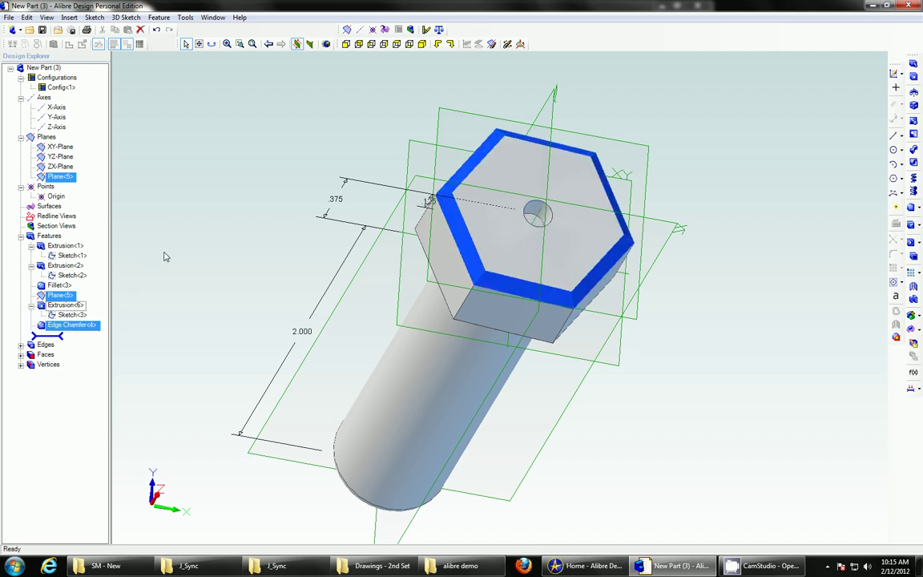
Save the bolt part as Bolt in the alibre demo folder and close it.
mouse_move(264, 152)
middle_down()
mouse_move(265, 170)
mouse_move(255, 143)
middle_up()
click(43, 30)
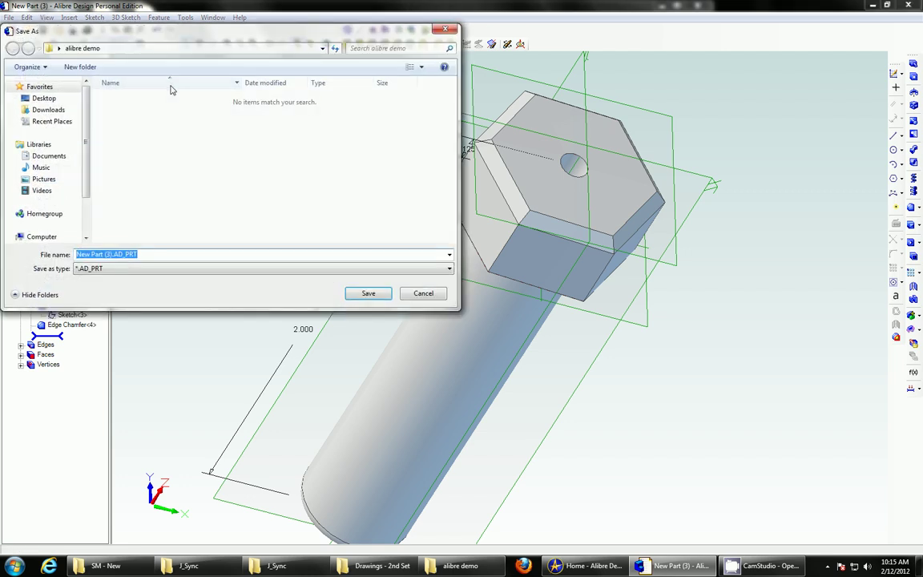
text(Bolt)
key(Return)
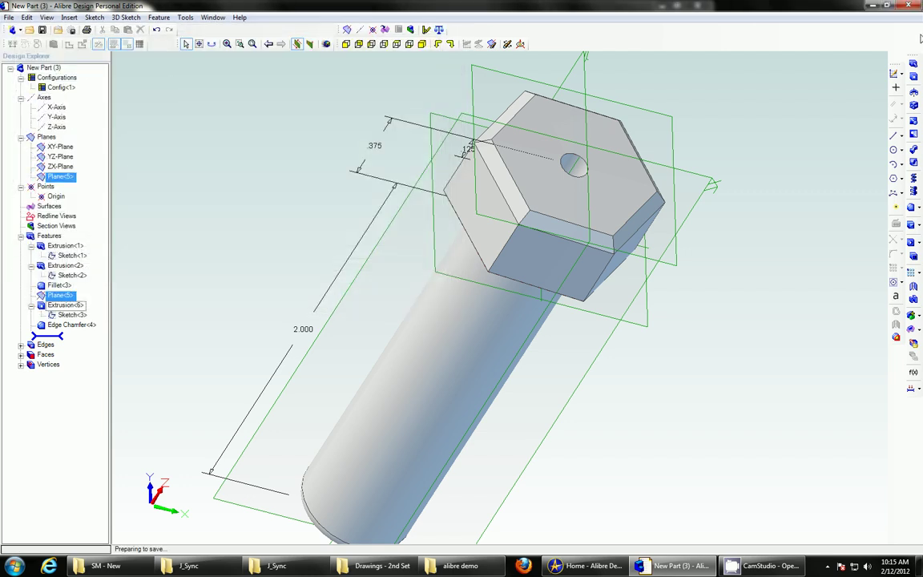
click(904, 8)
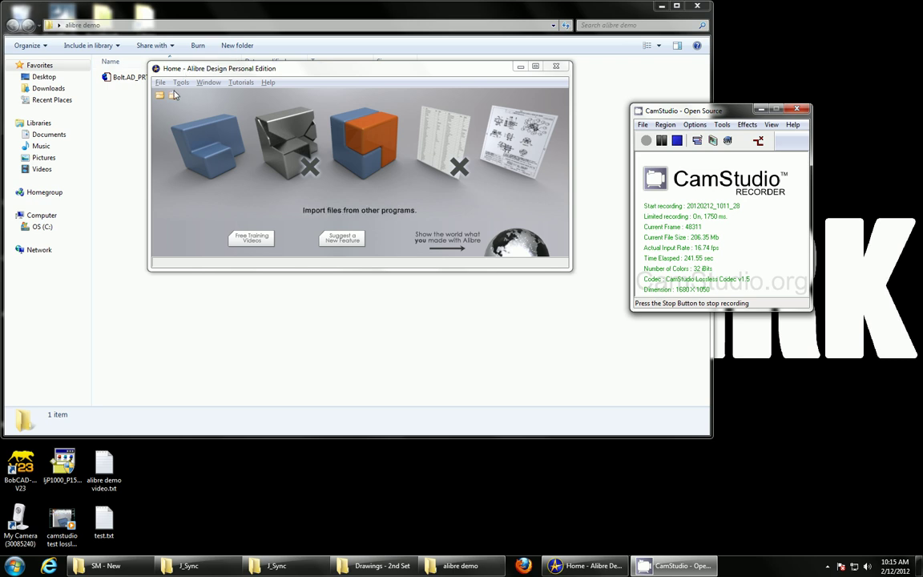
Start a new part and sketch a rectangle around the origin on the XY plane.
click(161, 82)
mouse_move(181, 95)
click(256, 93)
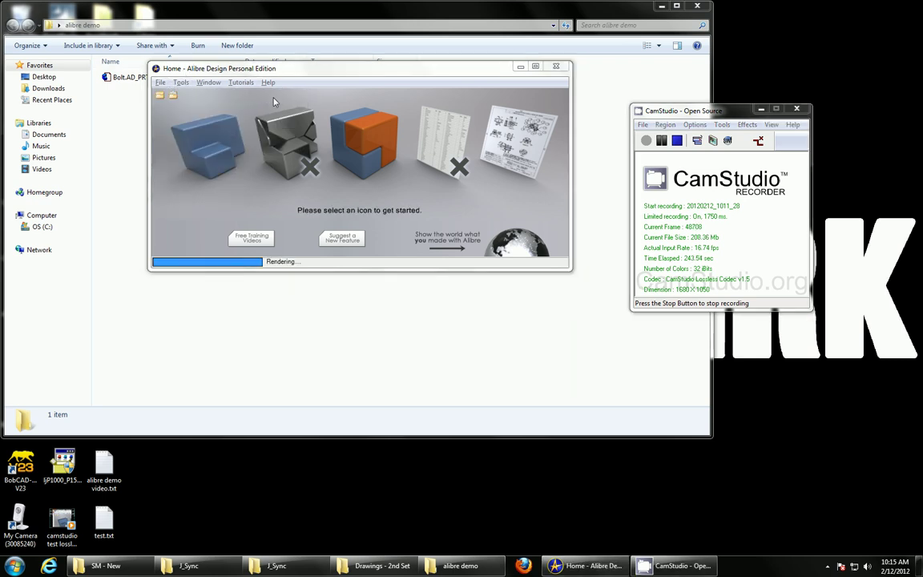
click(894, 75)
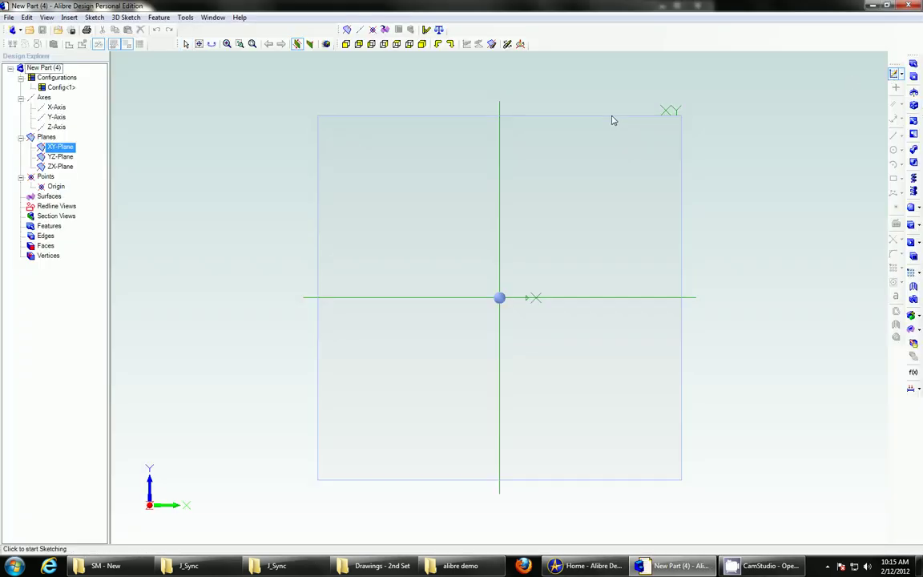
click(895, 178)
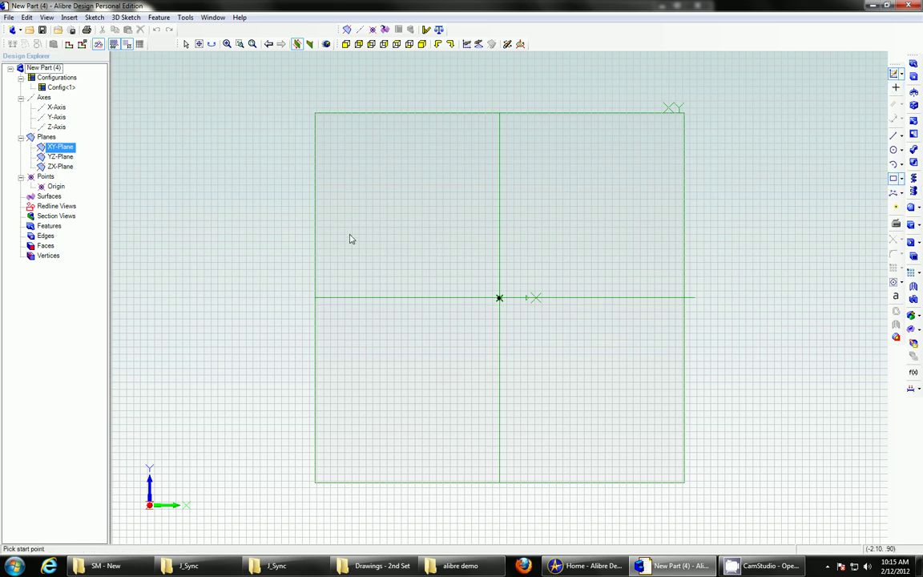
click(670, 375)
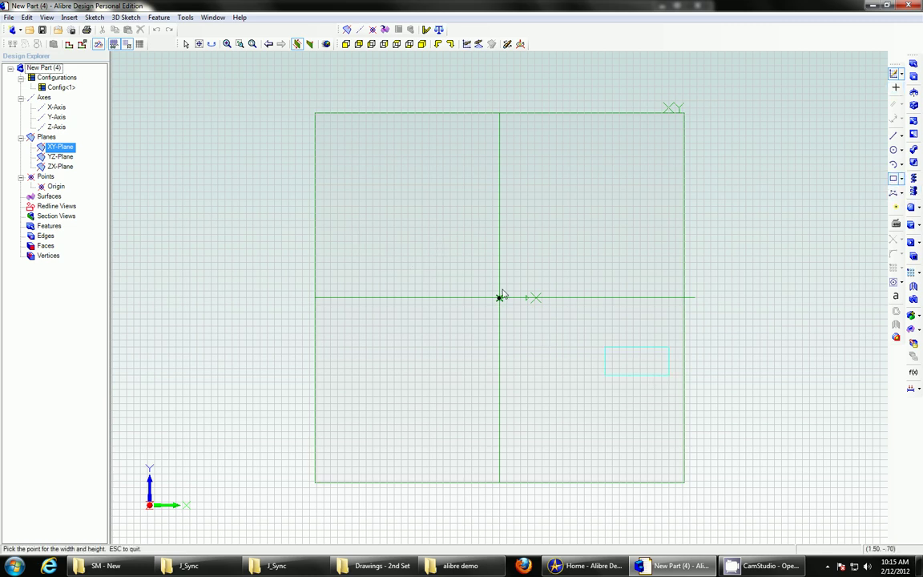
click(331, 220)
Dimension the rectangle 5 inches wide and 4 inches high.
click(894, 119)
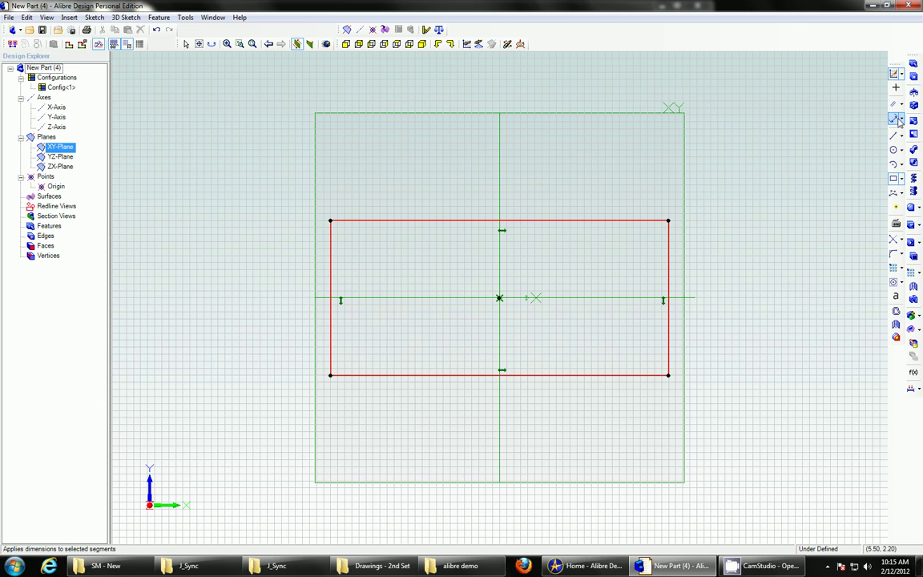
click(519, 222)
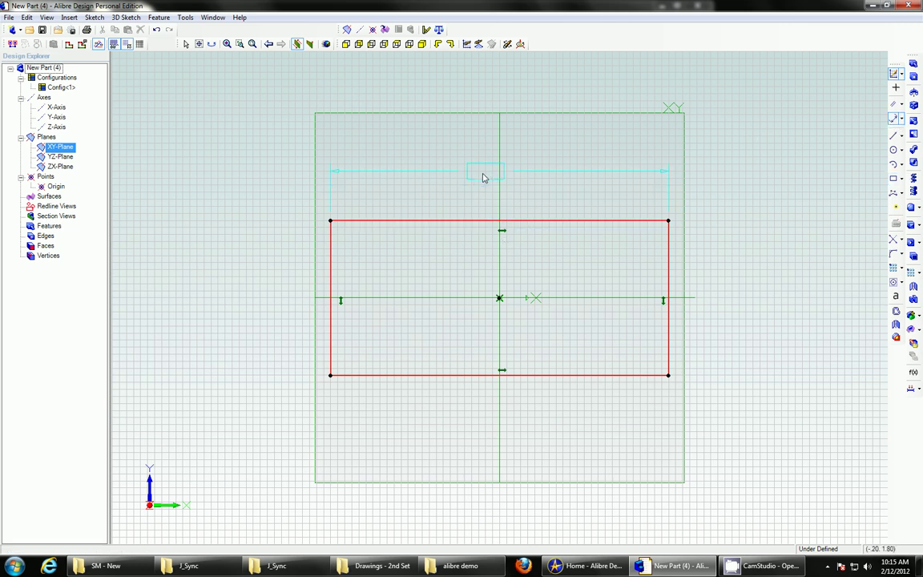
click(486, 176)
text(5)
key(Return)
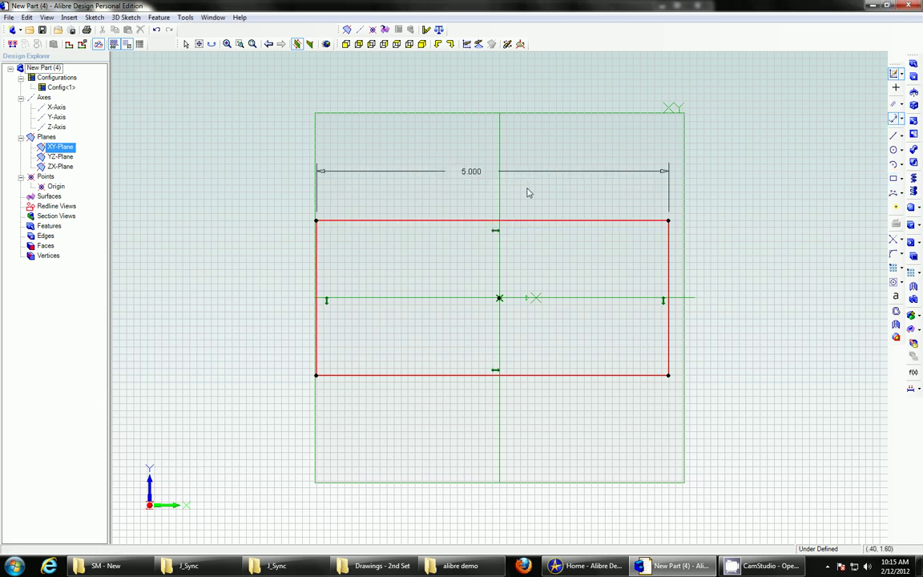
click(670, 277)
click(747, 286)
text(4)
key(Return)
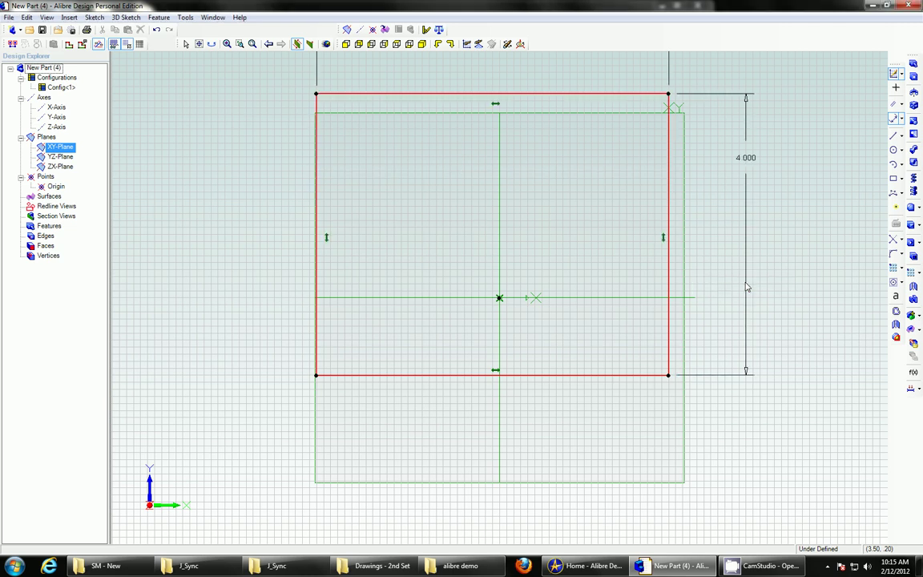
Constrain the rectangle's two horizontal edges to be symmetric about the X-axis.
middle_drag(746, 229, 731, 297)
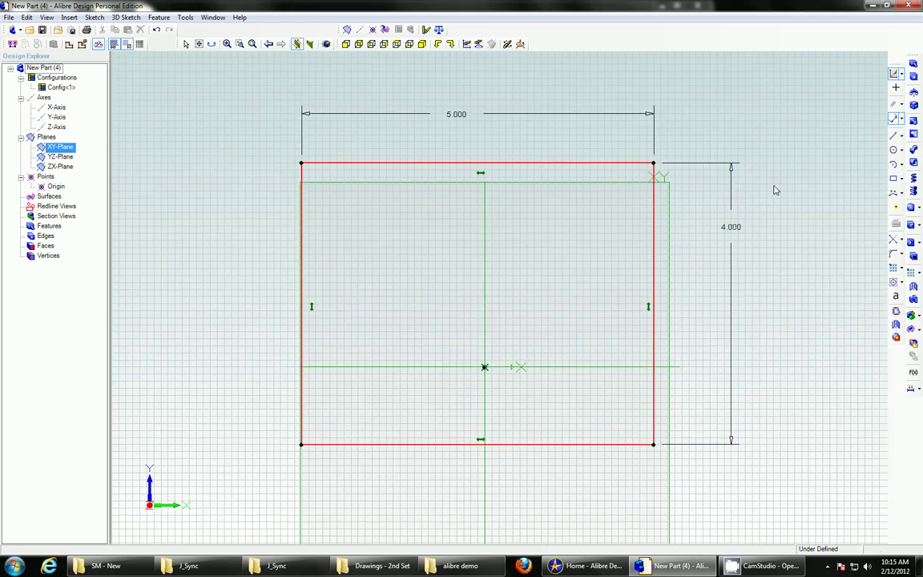
click(901, 105)
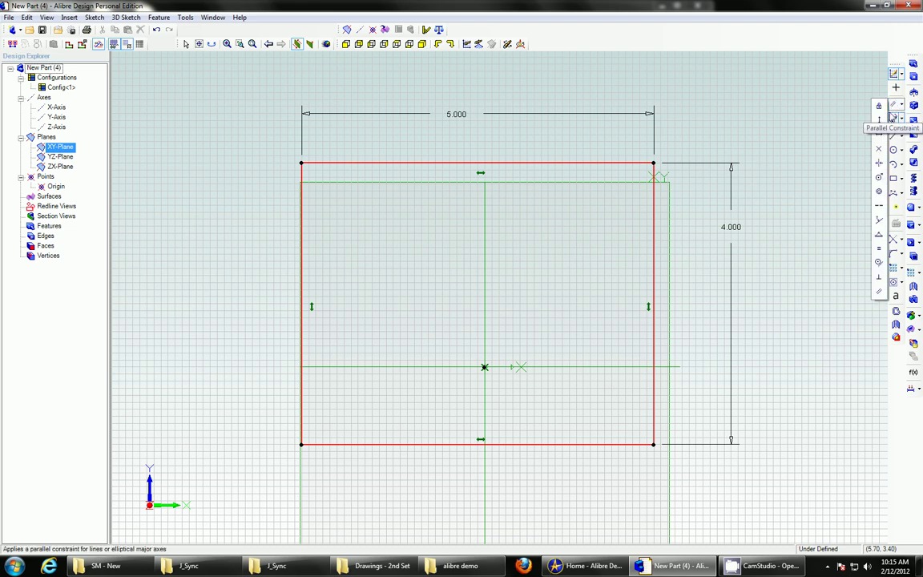
click(880, 165)
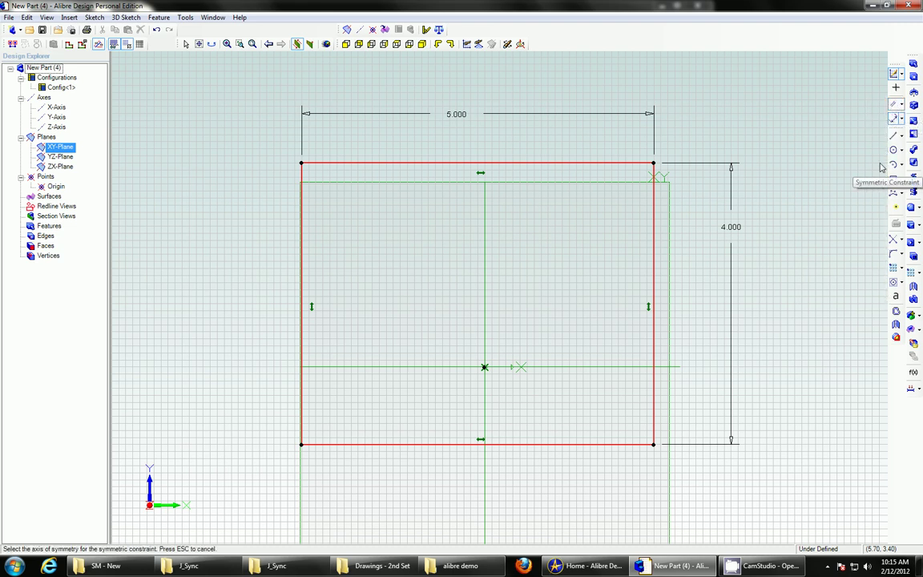
click(612, 369)
click(579, 164)
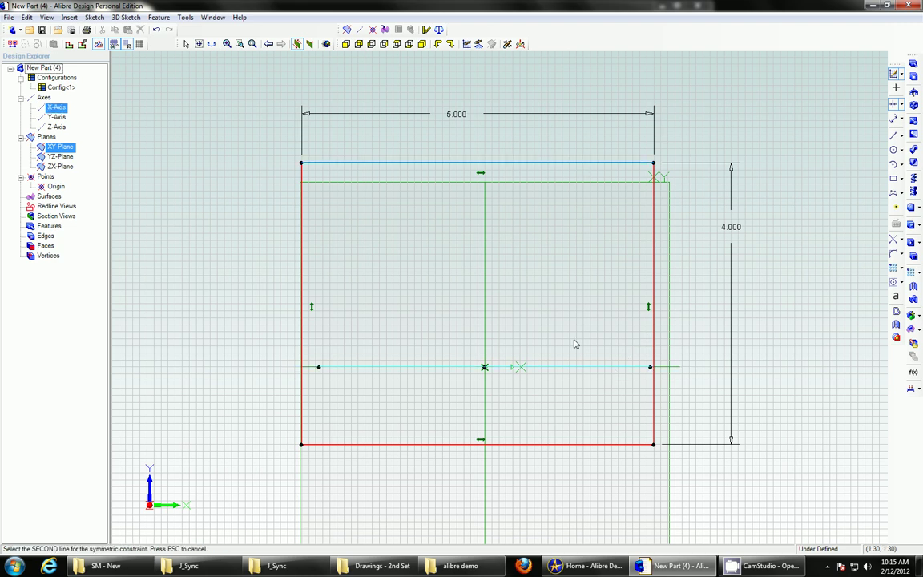
click(577, 444)
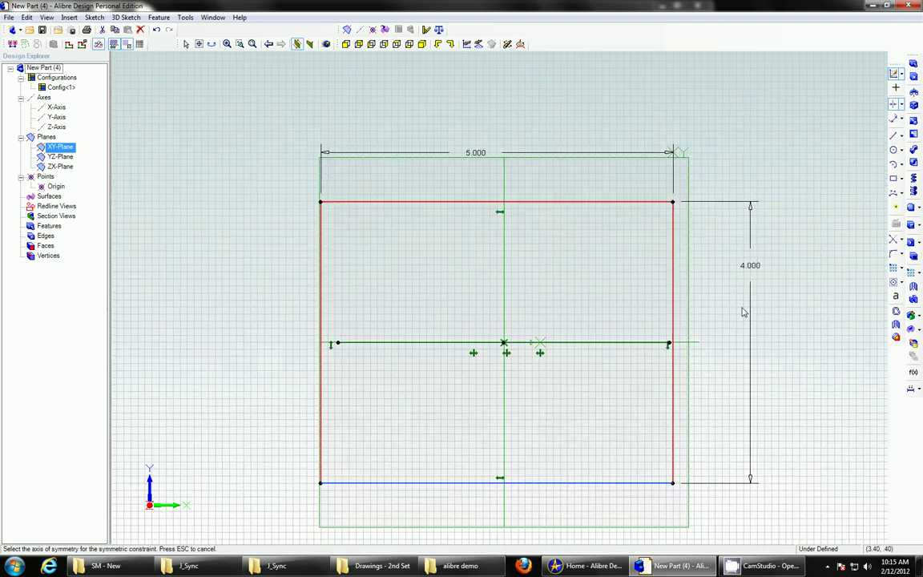
Constrain the rectangle's two vertical edges to be symmetric about the Y-axis.
click(511, 366)
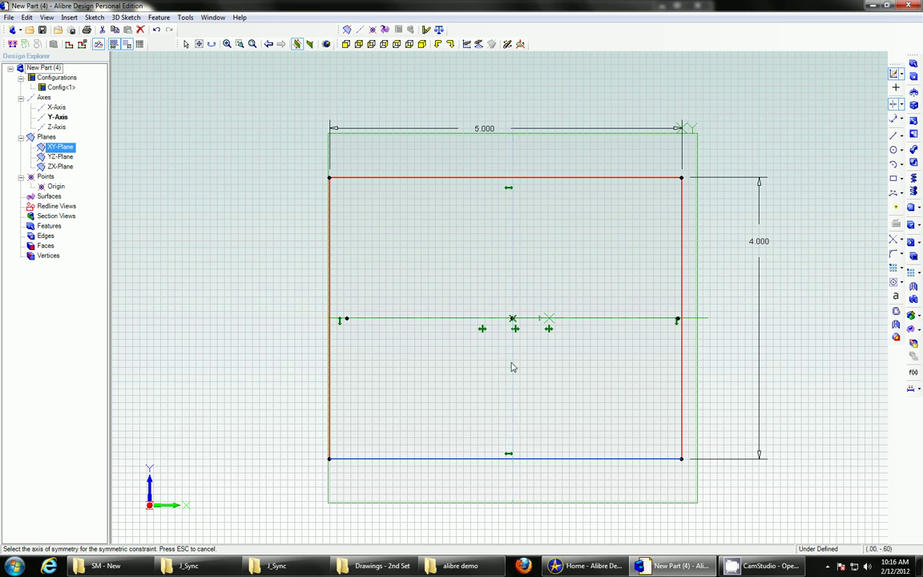
click(329, 258)
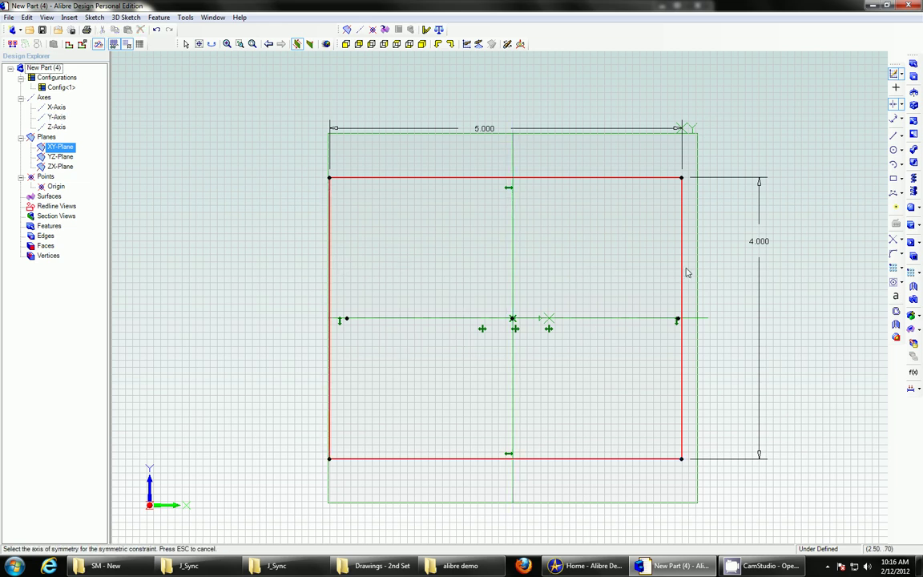
click(682, 273)
click(512, 277)
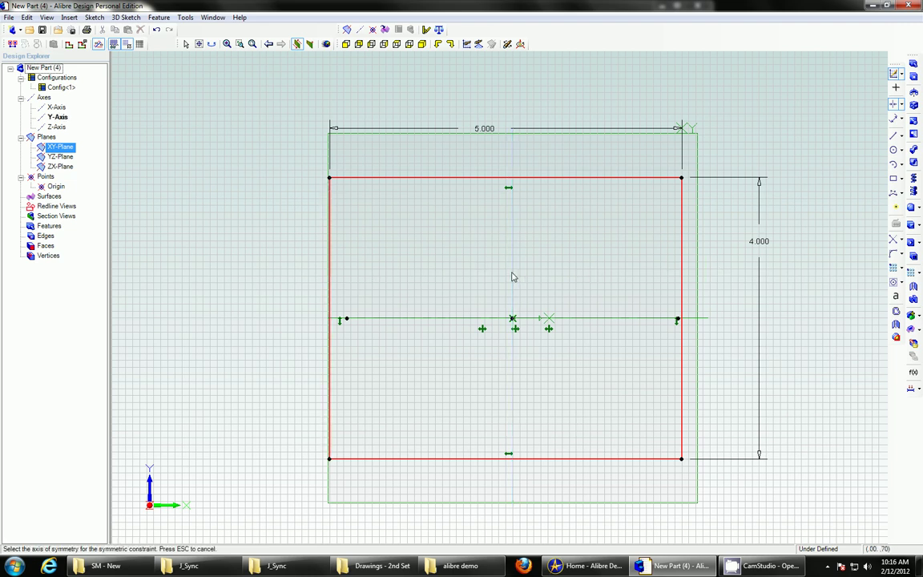
click(332, 249)
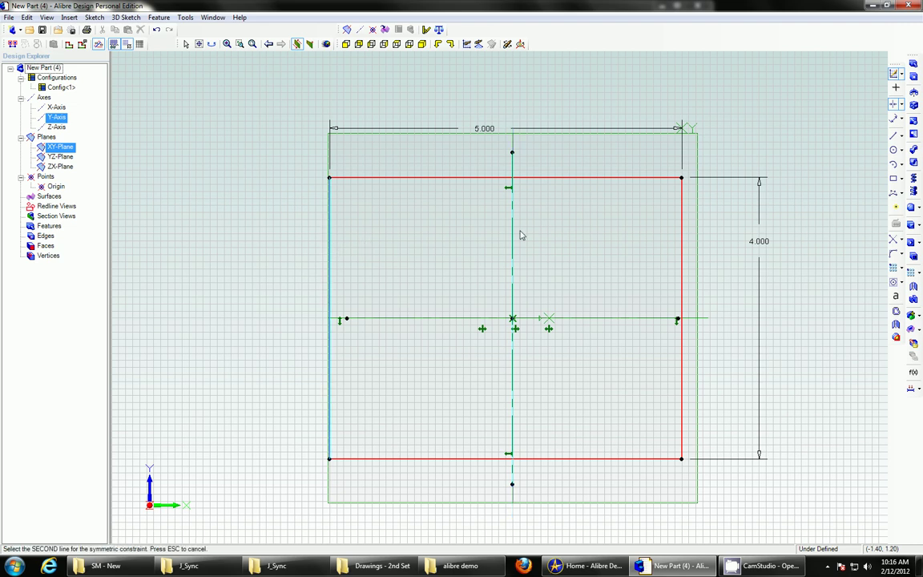
click(682, 239)
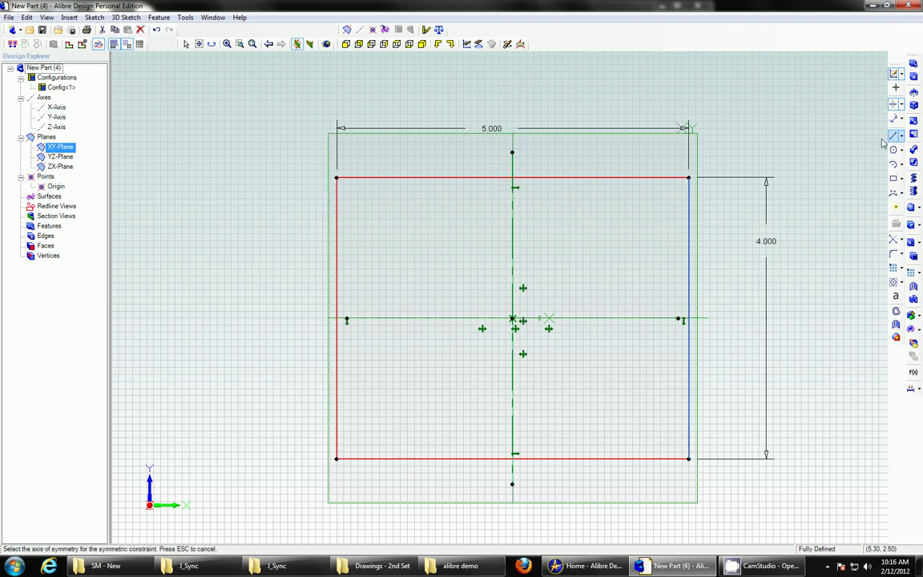
Test the symmetry by setting the rectangle's width to 2 inches, to 3 inches, and back to 5 inches.
double_click(491, 129)
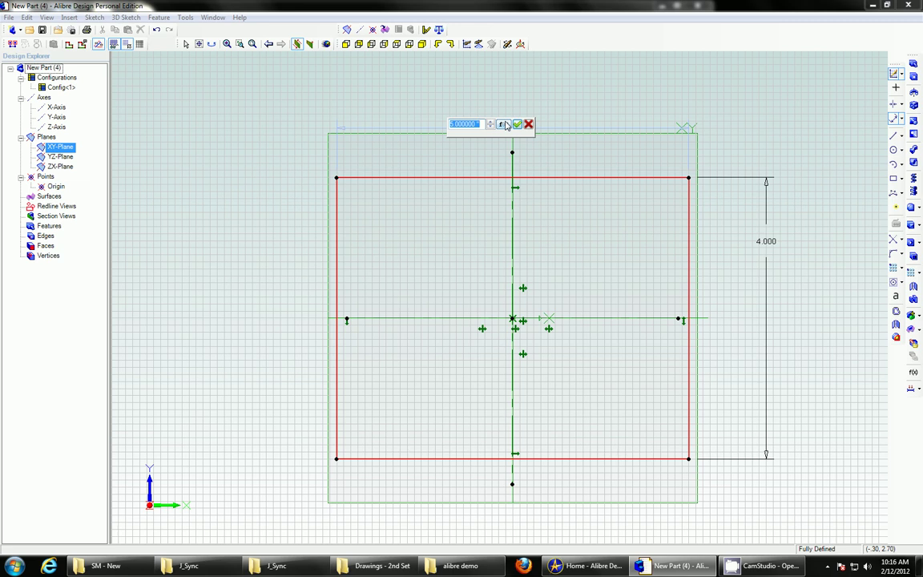
text(2)
key(Return)
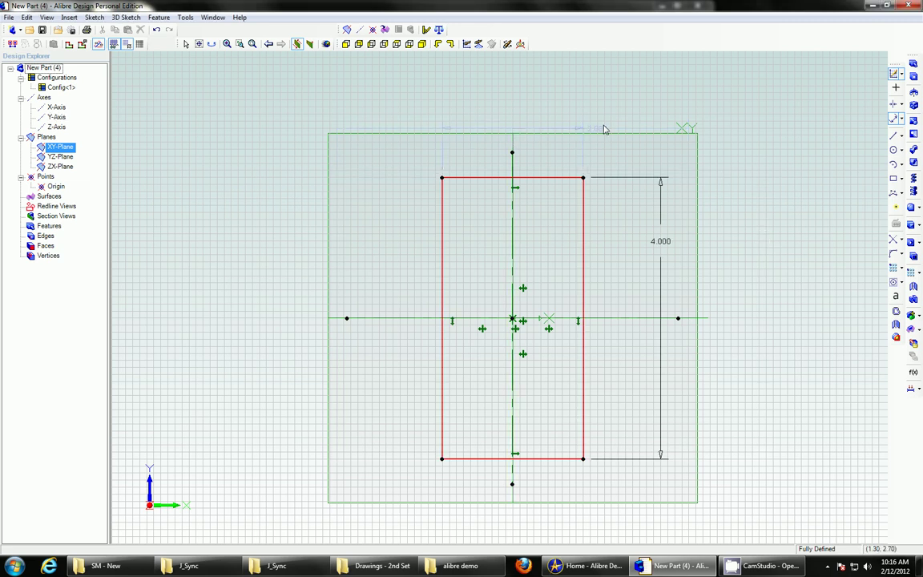
double_click(599, 129)
text(3)
key(Return)
double_click(572, 131)
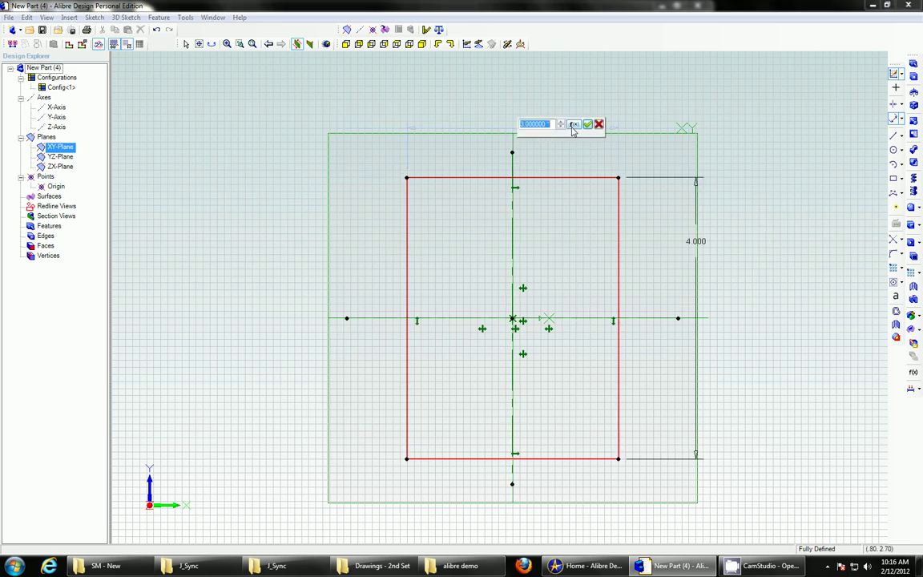
text(5)
key(Return)
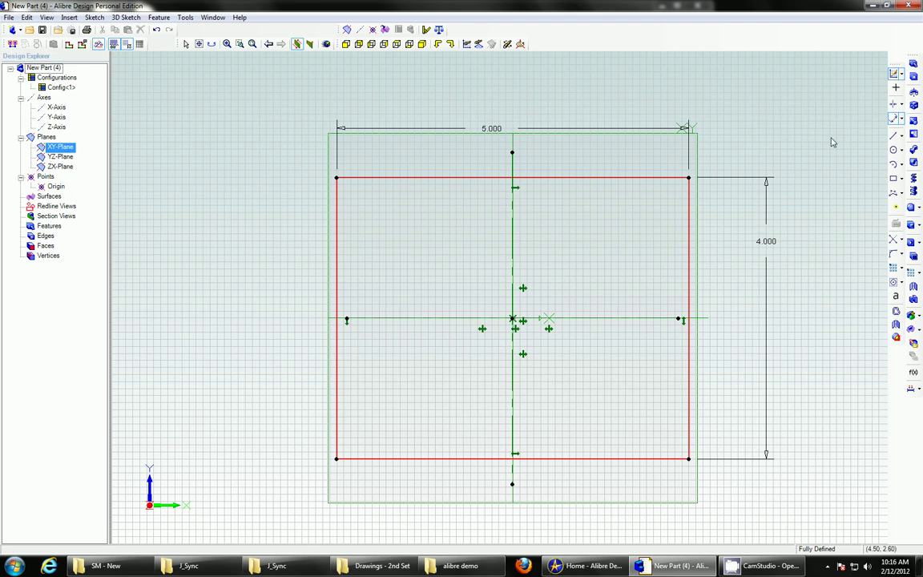
Extrude the rectangle as a boss to a depth of 5 inches along its normal.
middle_drag(832, 142, 862, 104)
click(913, 64)
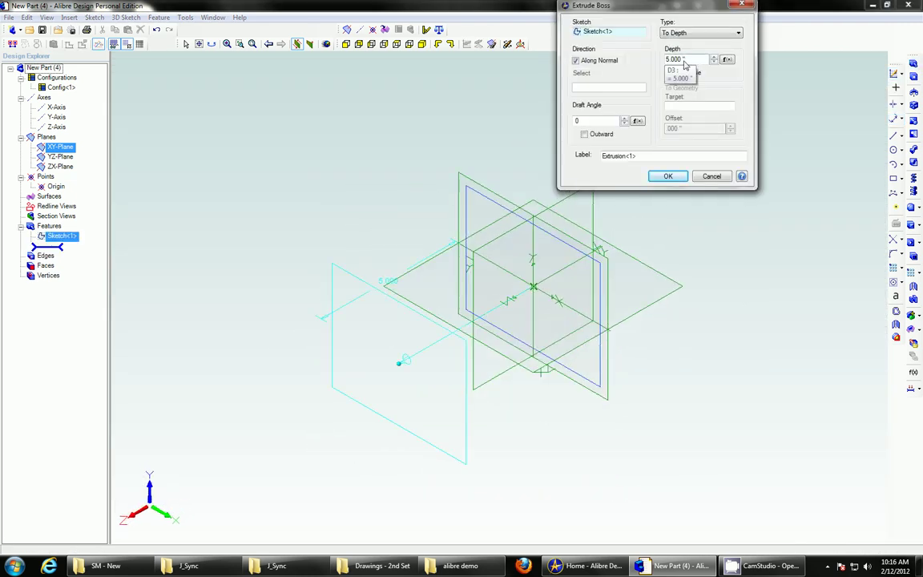
click(668, 178)
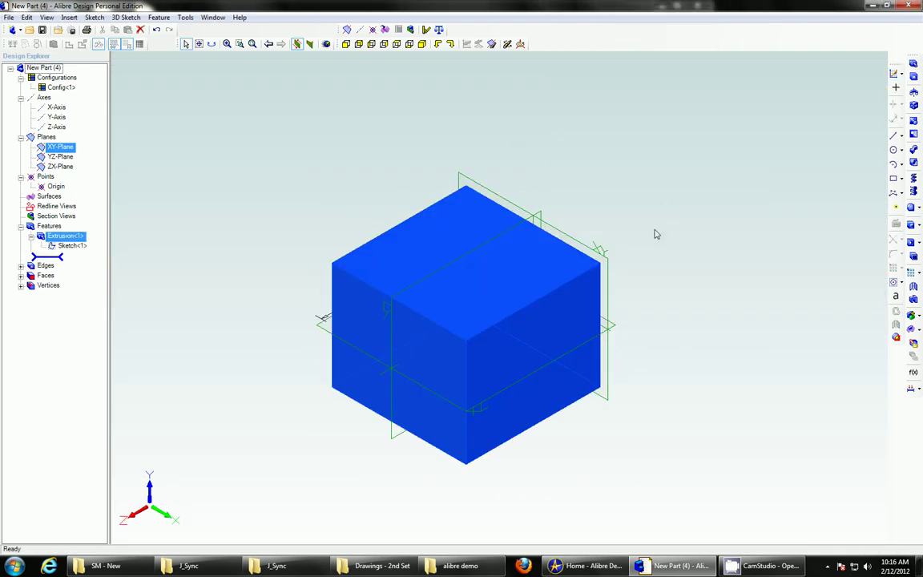
Shell the block with a standard thickness of .200 inch, removing the end face on the XY plane.
click(345, 43)
click(185, 257)
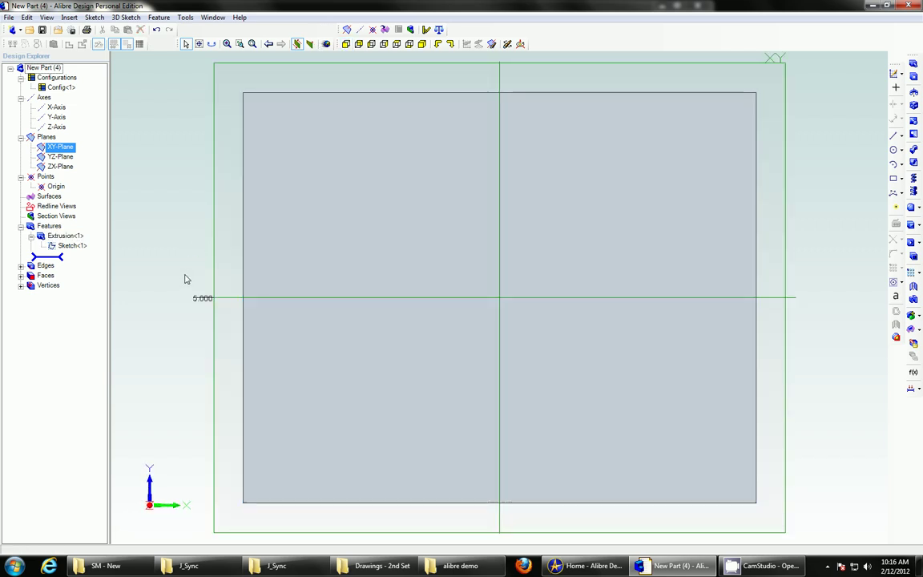
middle_drag(185, 274, 193, 257)
scroll(193, 257, up, 3)
scroll(200, 256, down, 10)
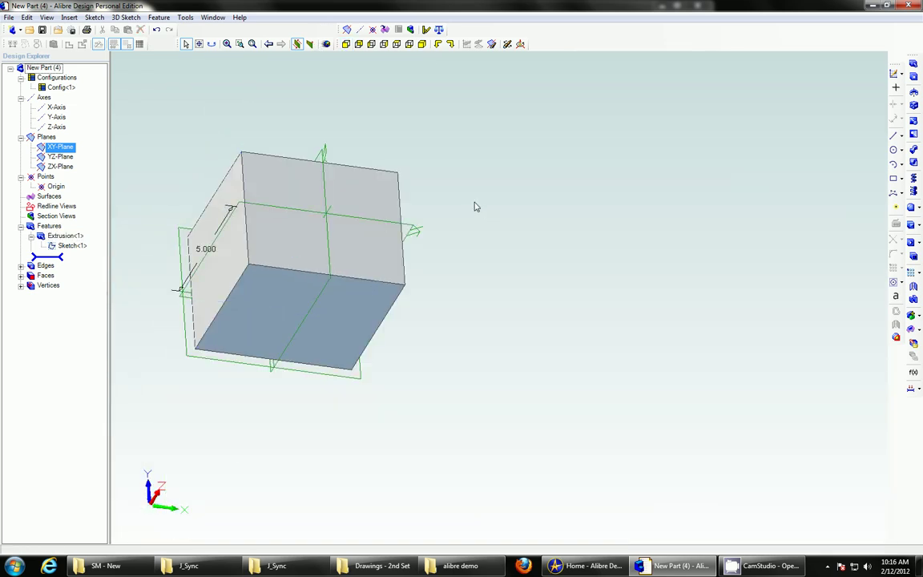
middle_drag(653, 193, 660, 275)
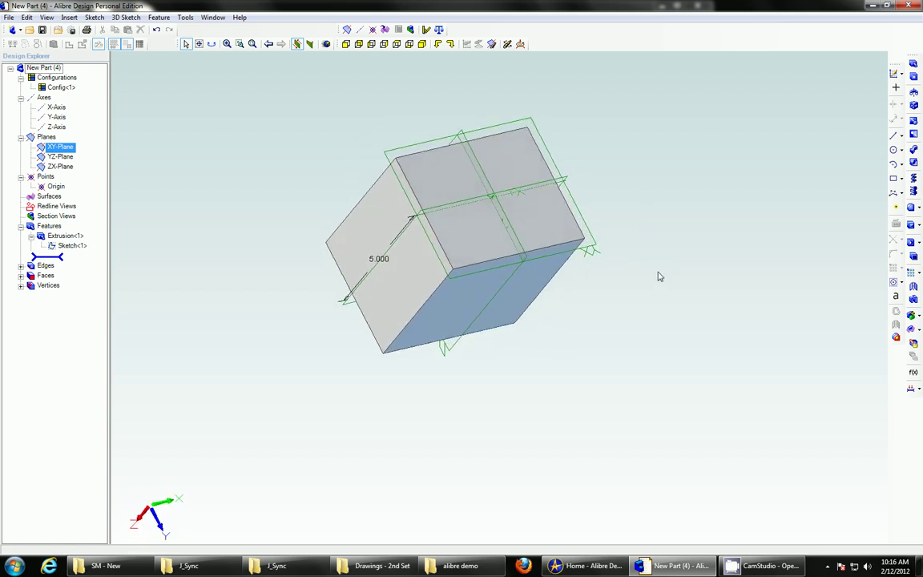
click(914, 258)
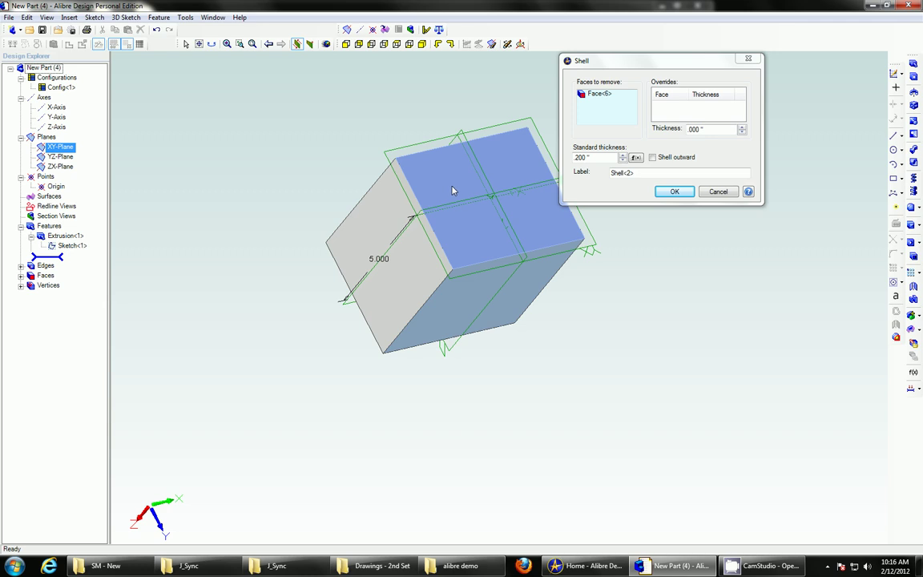
click(311, 44)
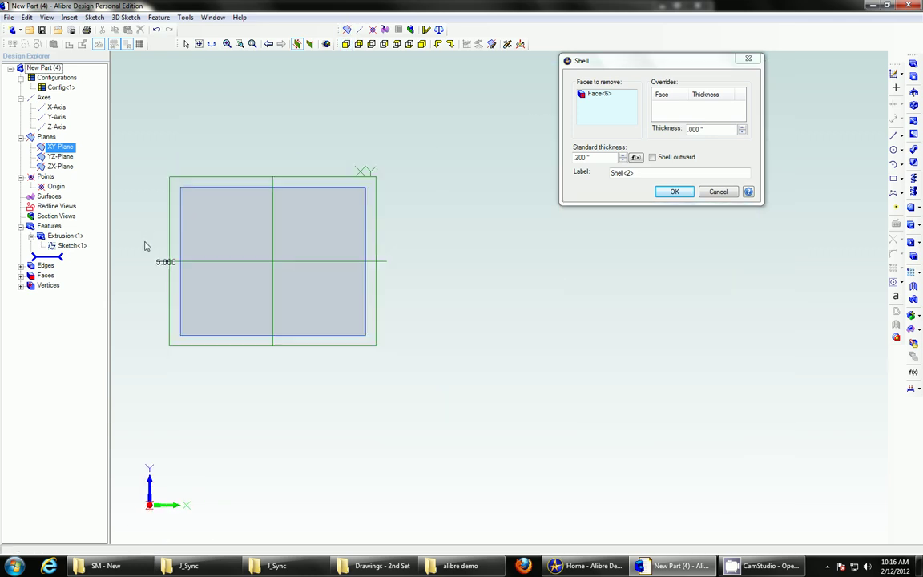
middle_drag(481, 158, 425, 224)
click(602, 158)
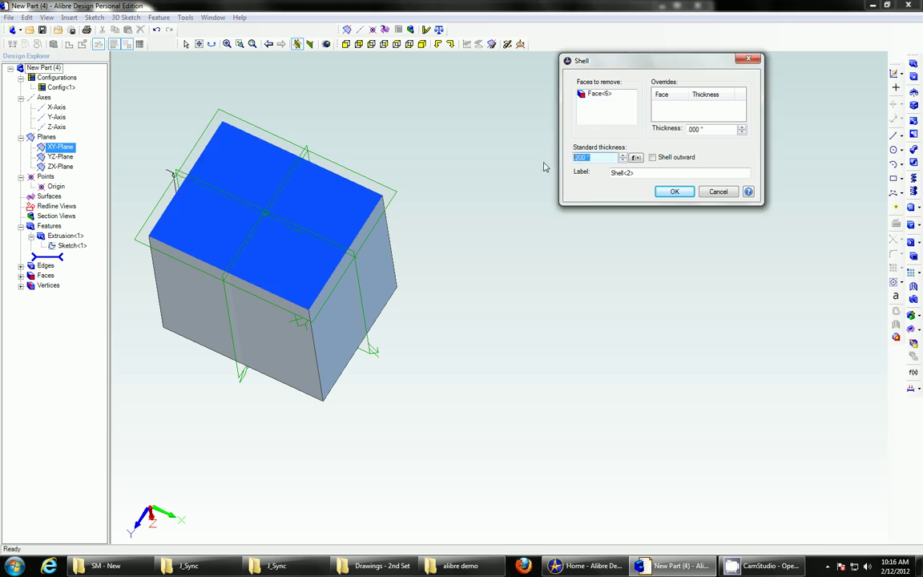
click(673, 193)
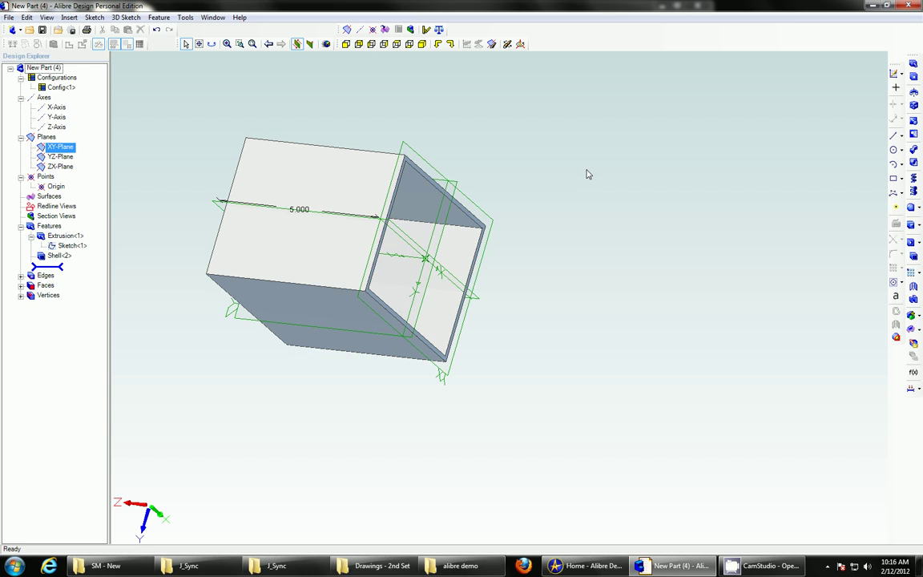
middle_drag(586, 174, 665, 189)
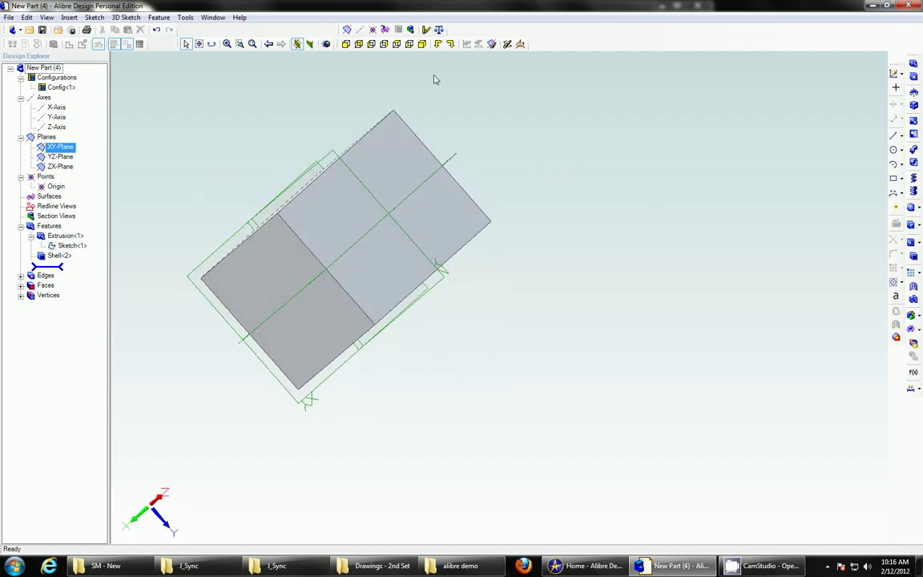
Insert a plain .500 inch diameter Through All hole near the upper-left corner of the closed XY face.
click(347, 44)
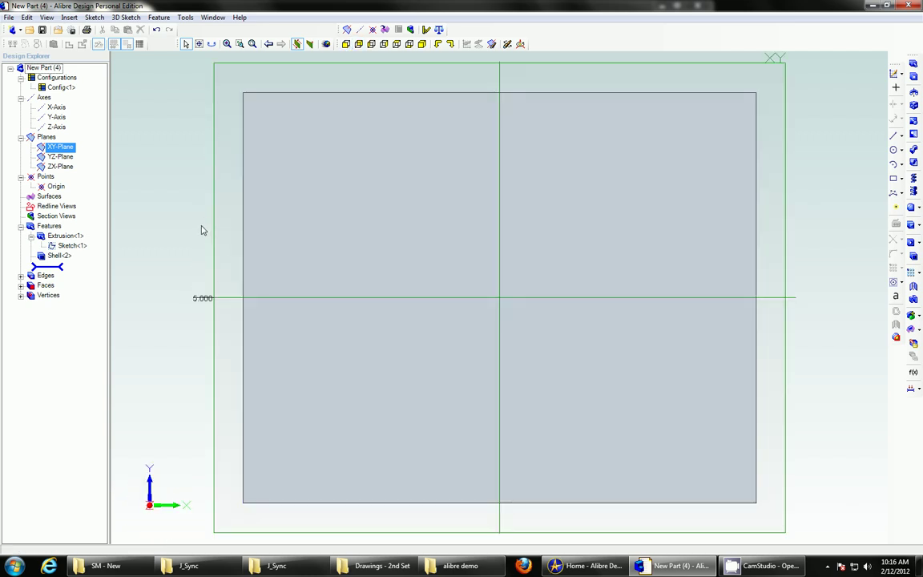
middle_drag(202, 230, 210, 221)
scroll(214, 231, up, 3)
scroll(213, 226, down, 4)
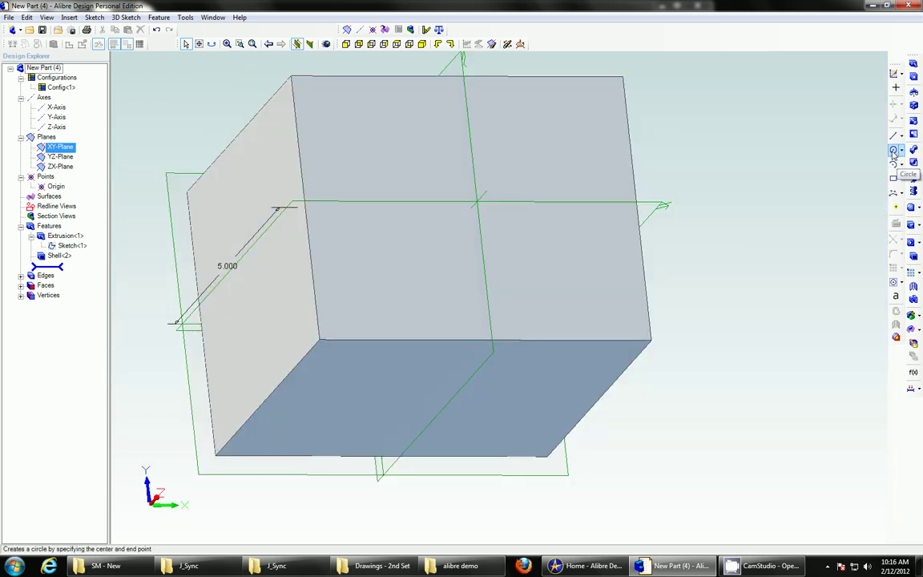
click(912, 244)
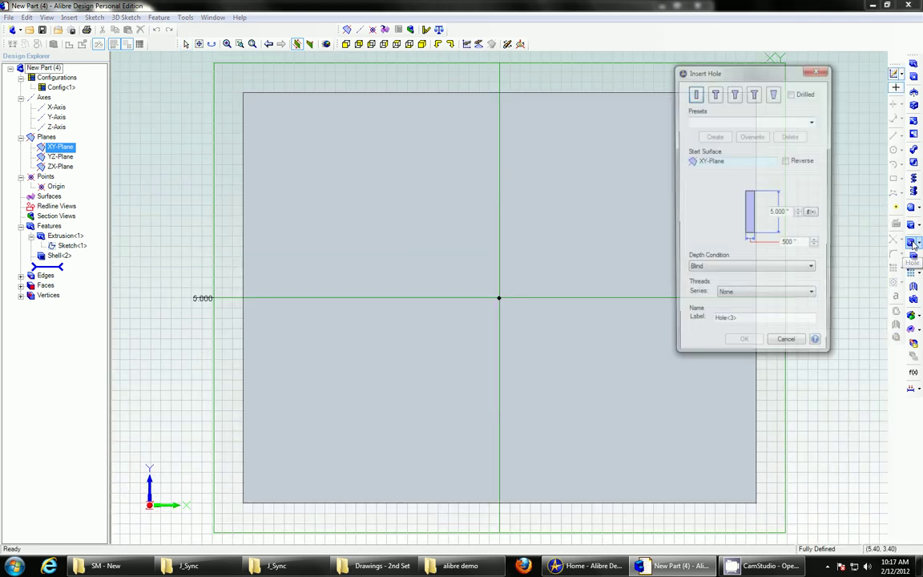
click(324, 164)
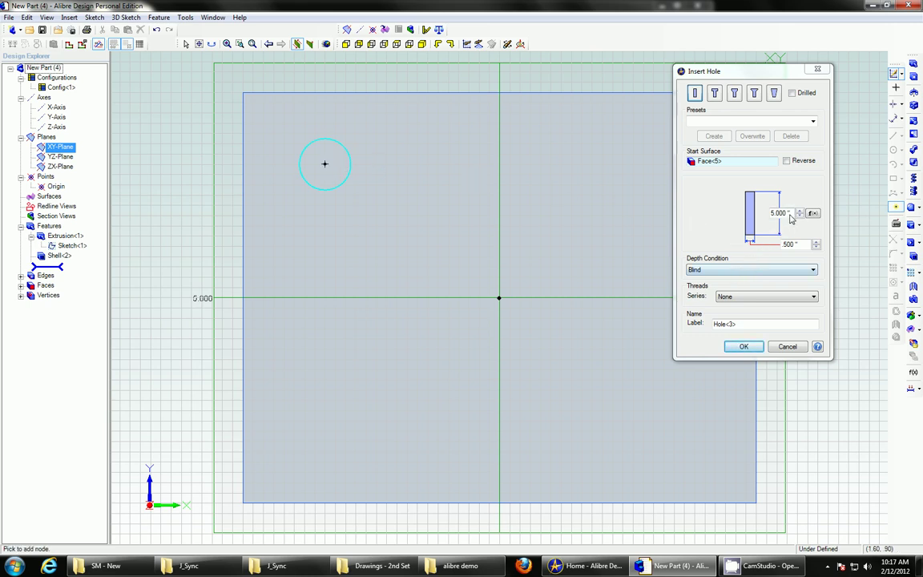
click(761, 270)
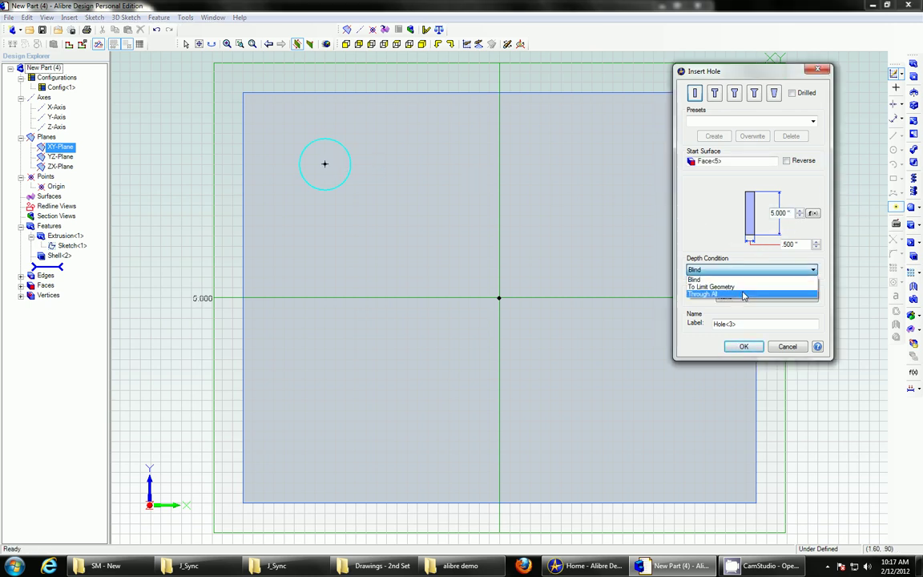
click(744, 294)
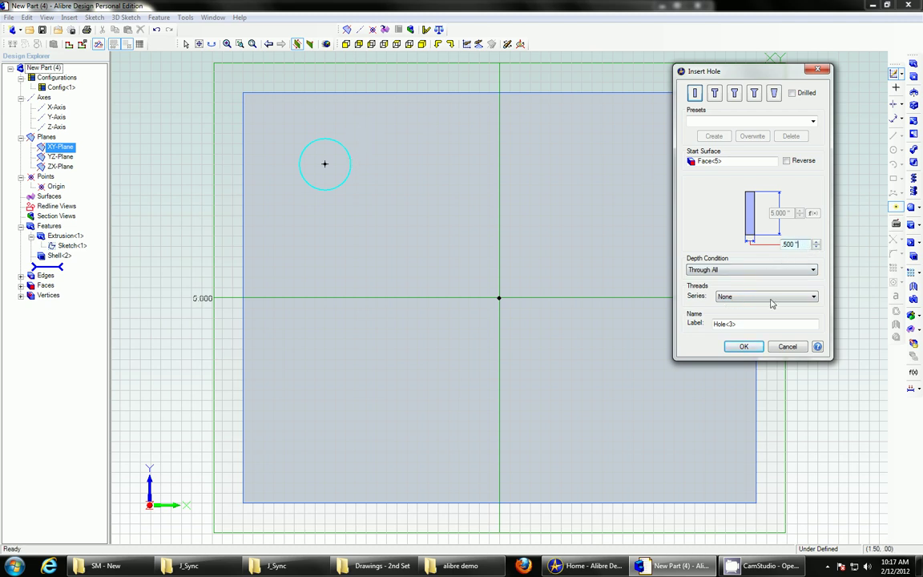
click(744, 346)
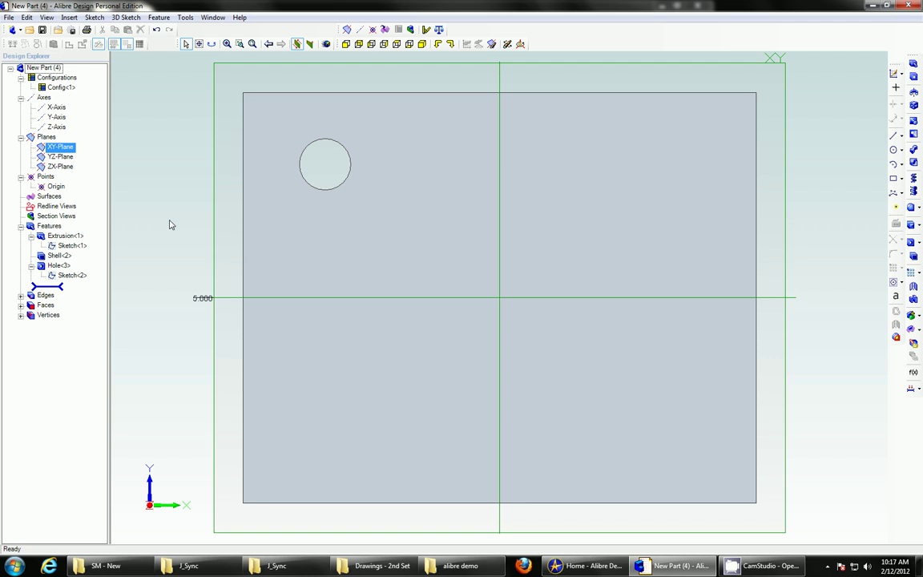
Edit the hole's sketch and dimension its centre point 1 inch from the face's left vertical edge.
mouse_move(169, 223)
middle_down()
mouse_move(192, 225)
mouse_move(179, 237)
mouse_move(190, 299)
middle_up()
right_click(64, 266)
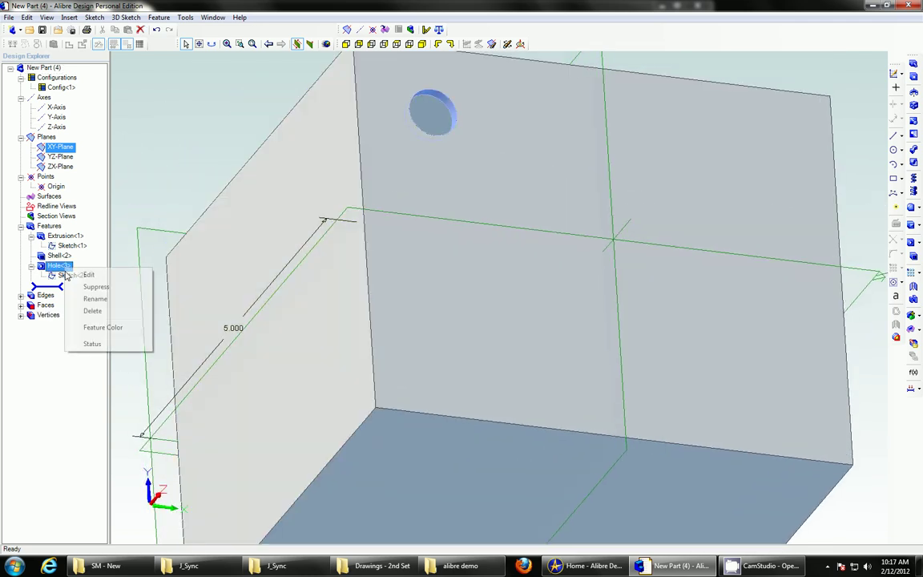
click(66, 275)
click(68, 275)
right_click(68, 276)
click(93, 282)
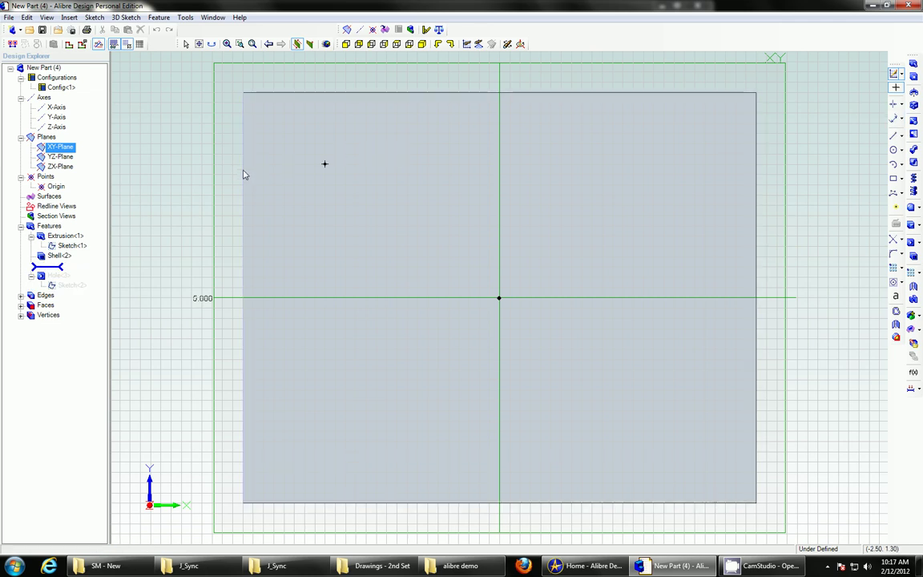
click(325, 164)
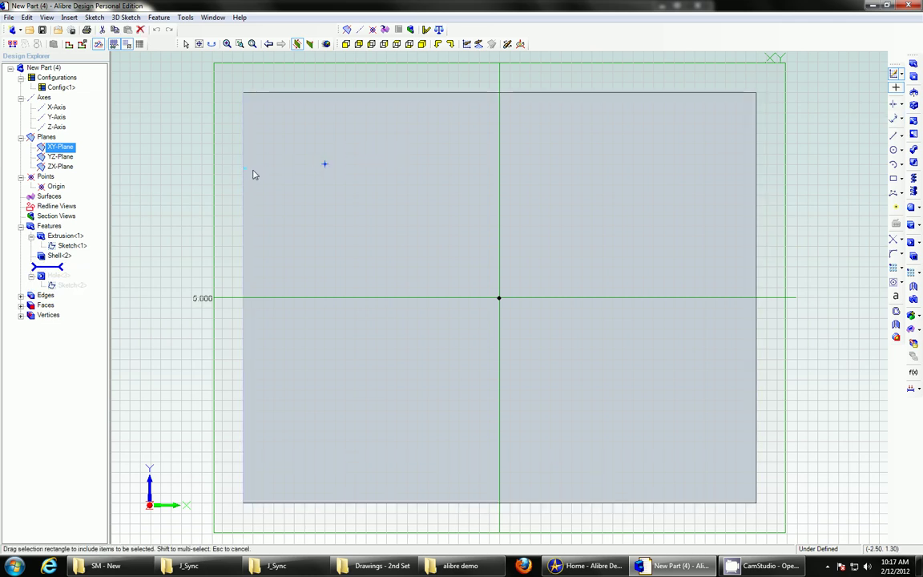
click(893, 120)
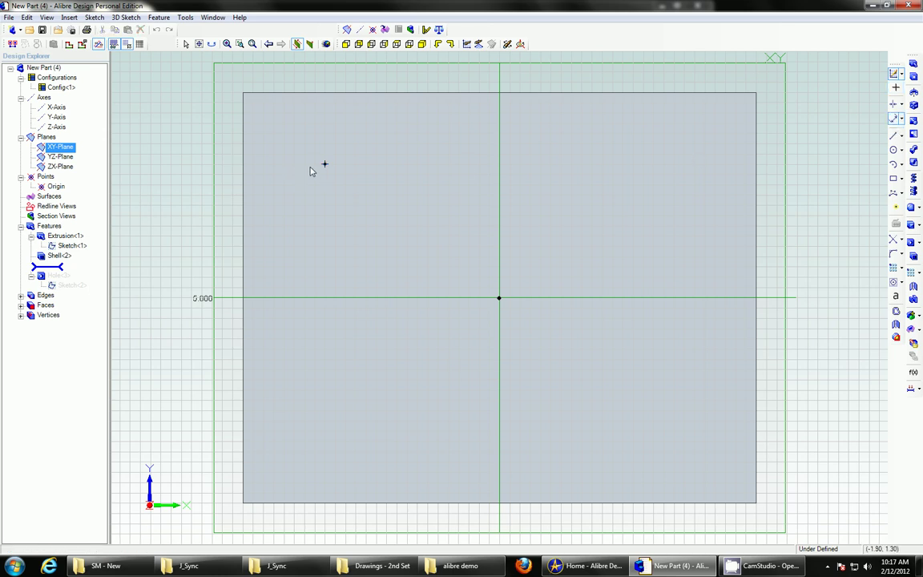
click(242, 171)
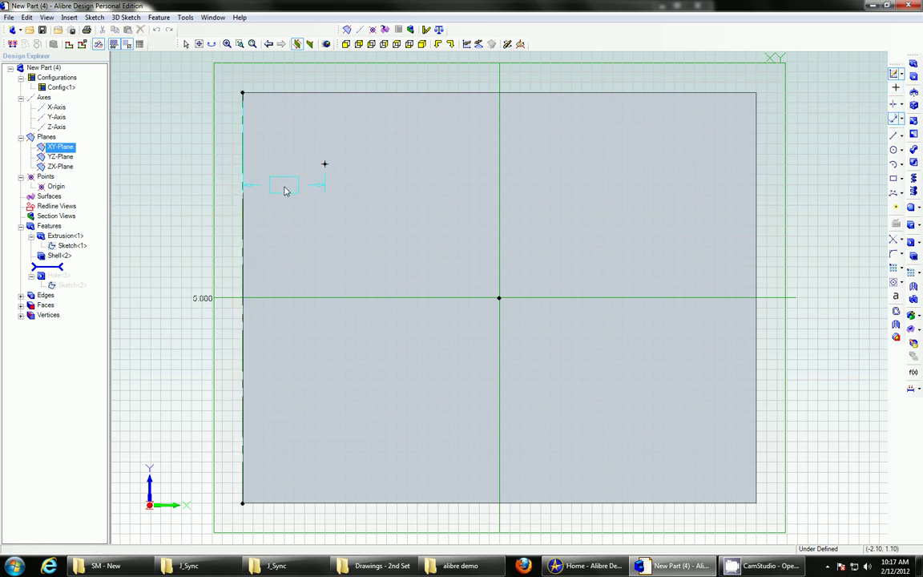
click(281, 190)
text(1)
key(Return)
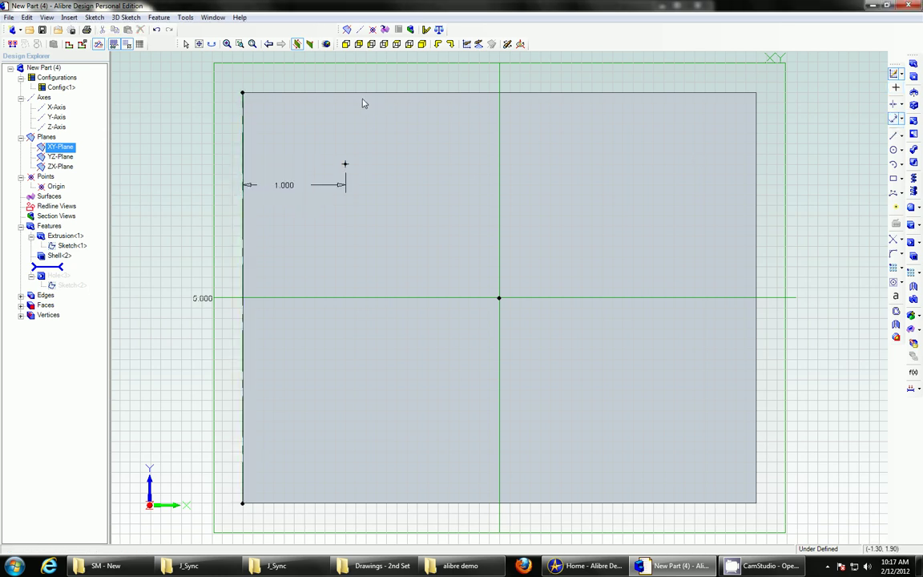
Dimension the hole's centre point 1 inch below the face's top edge.
click(358, 93)
click(345, 164)
click(348, 137)
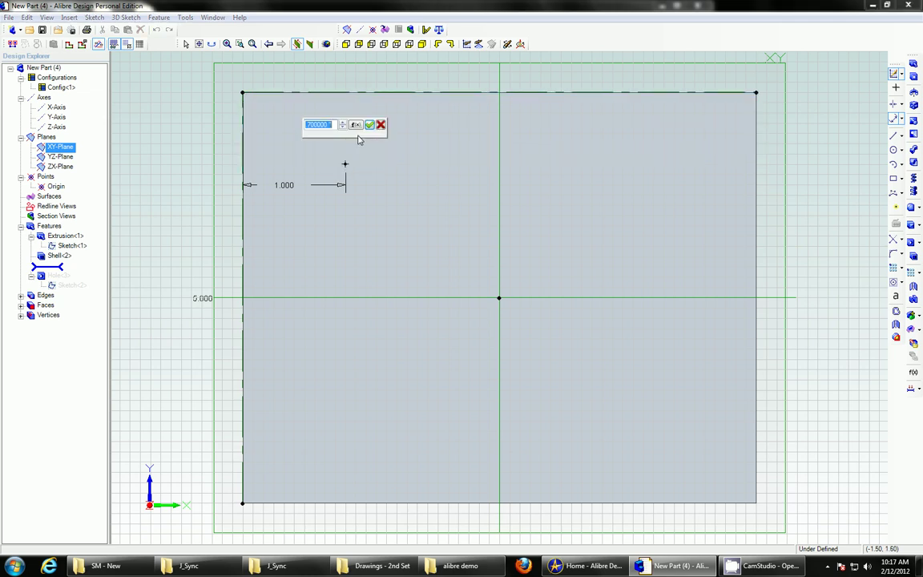
text(1)
key(Return)
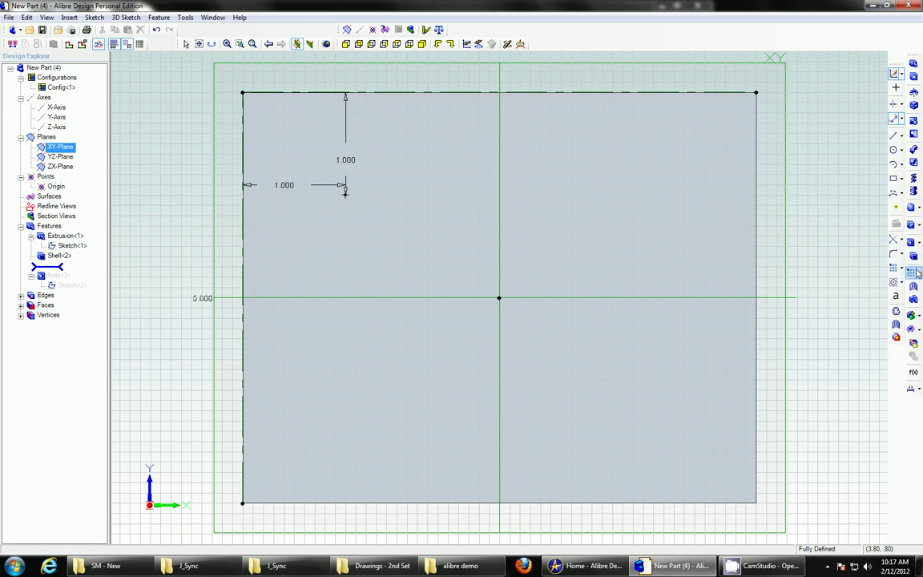
Create a linear pattern of the hole along the X-Axis with 3 copies spaced 1.500 inches.
click(913, 275)
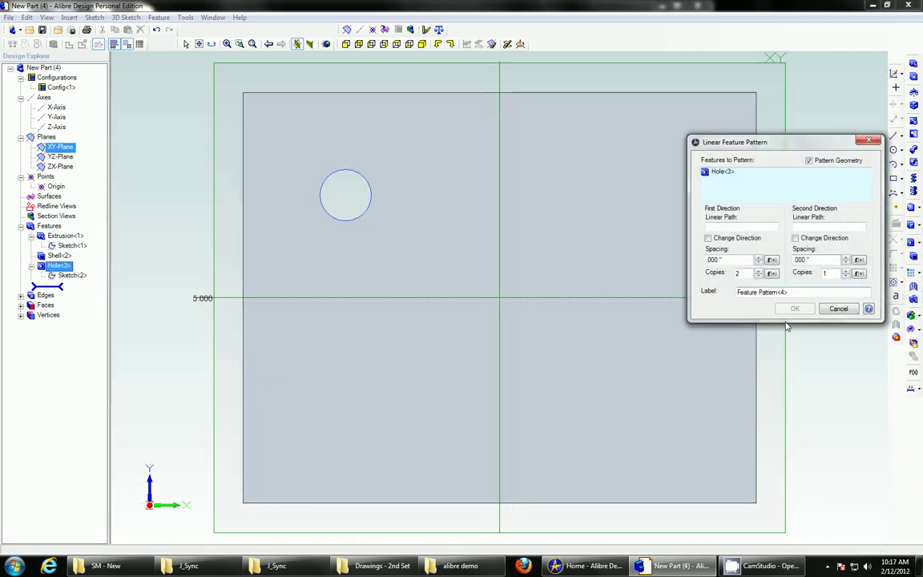
middle_drag(363, 129, 380, 150)
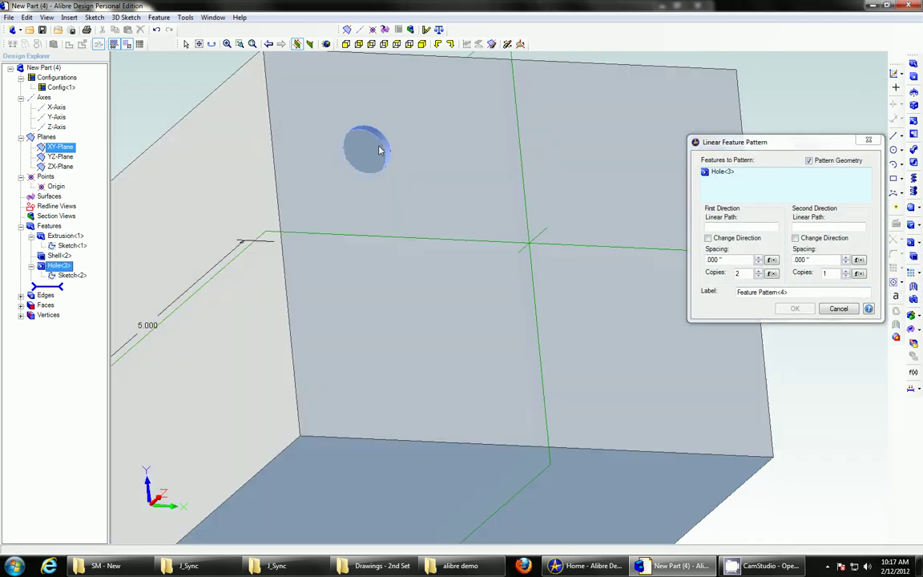
click(386, 148)
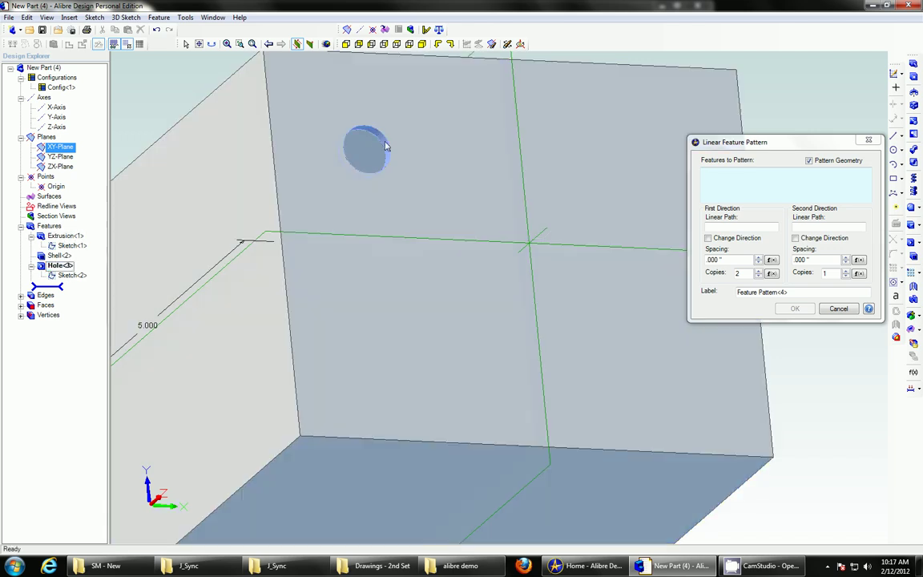
click(379, 137)
click(56, 107)
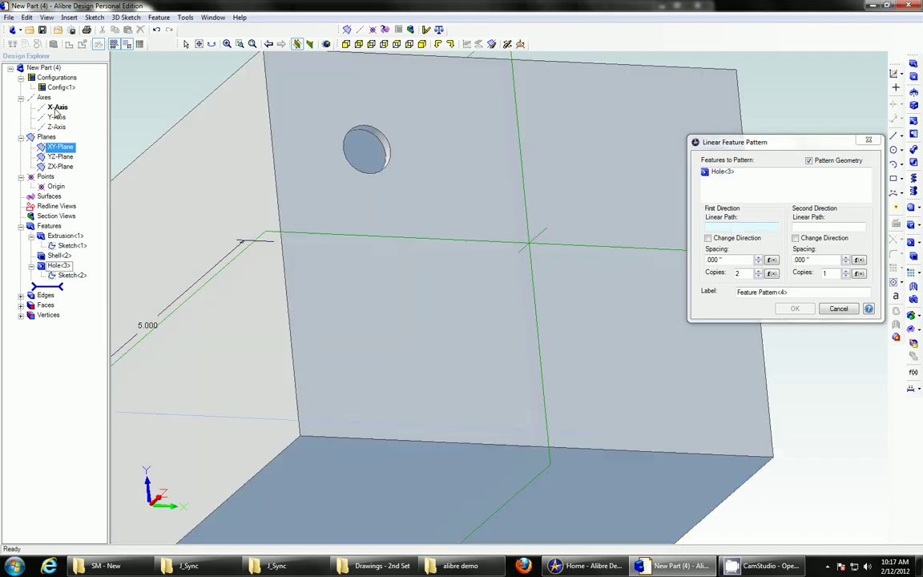
click(736, 262)
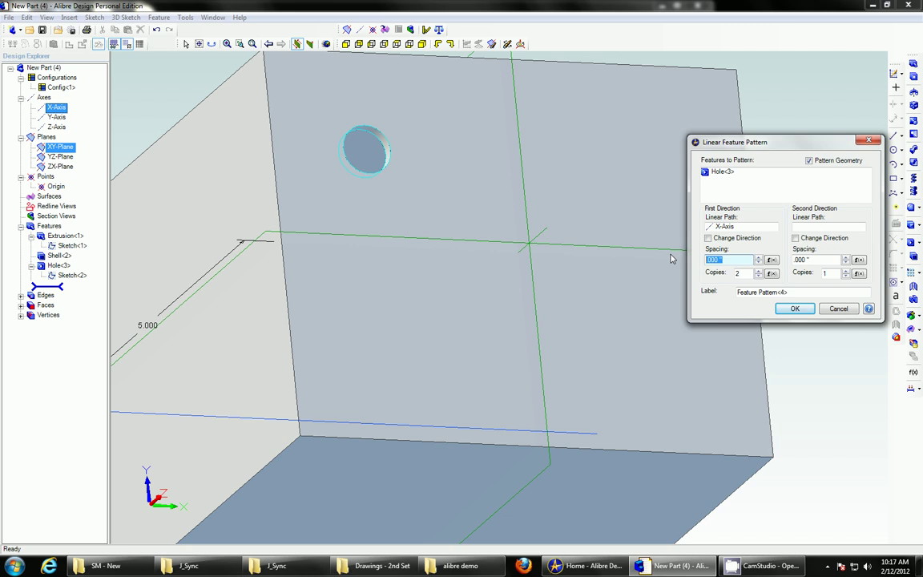
key(Tab)
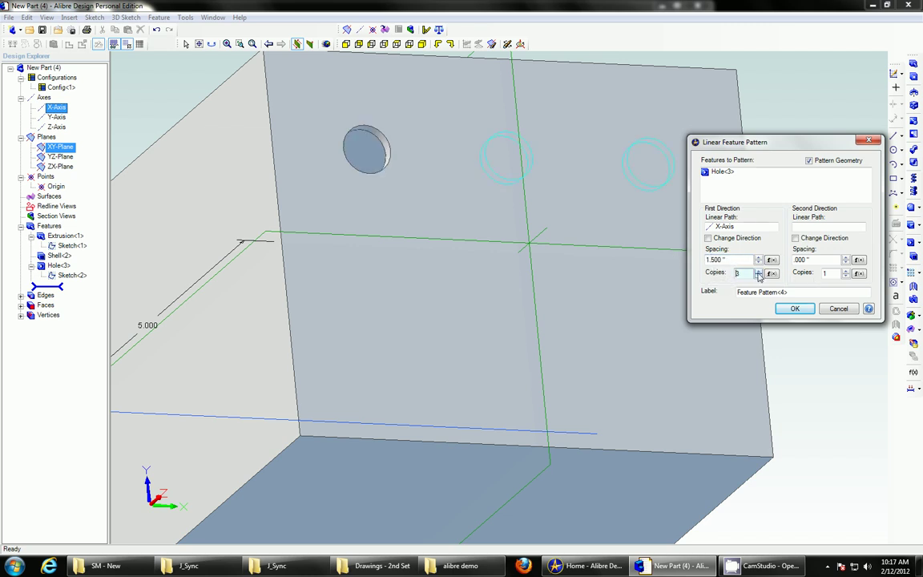
click(795, 309)
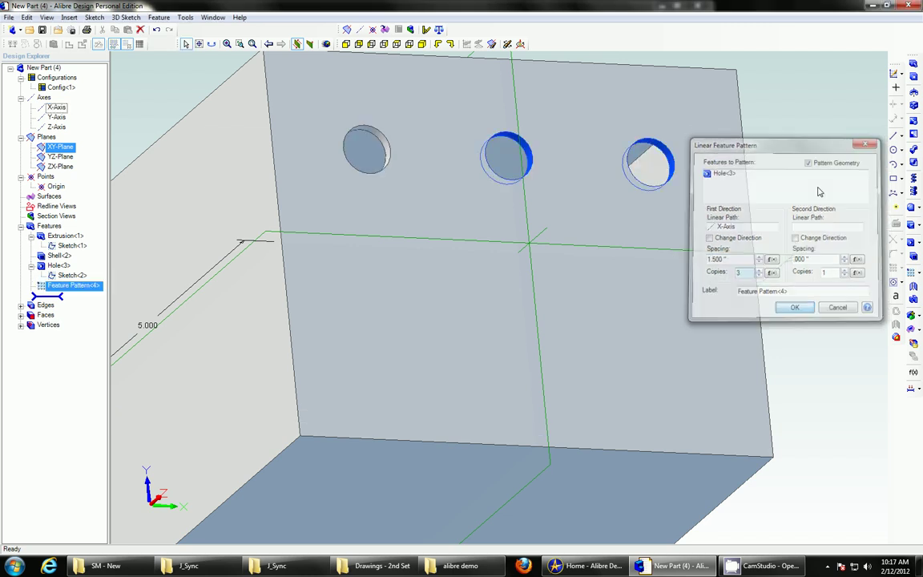
Mirror the hole pattern across the ZX-Plane.
click(346, 44)
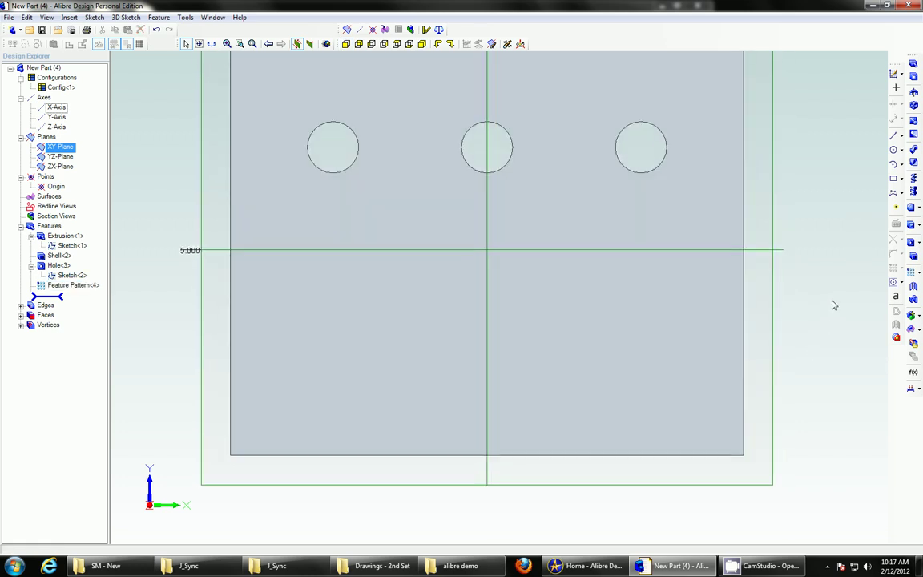
middle_drag(840, 276, 846, 263)
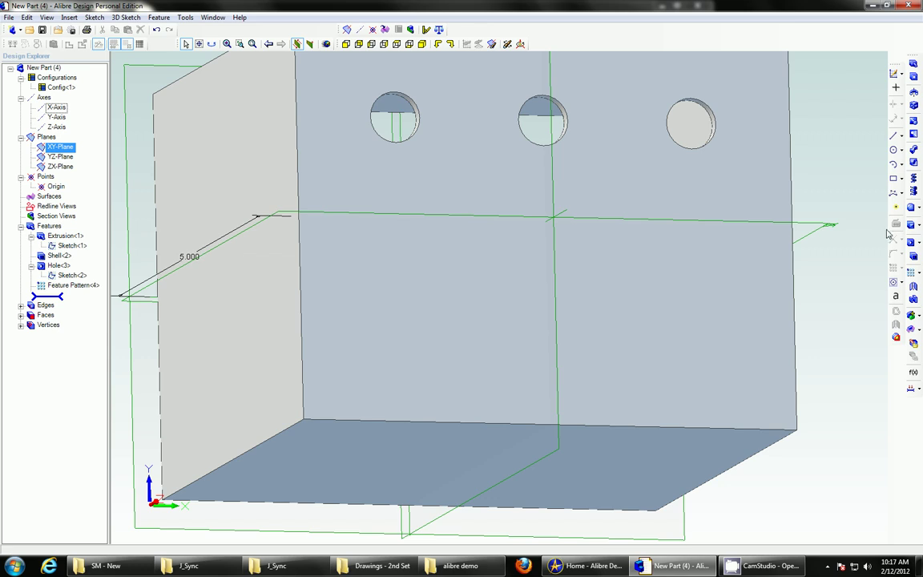
click(914, 288)
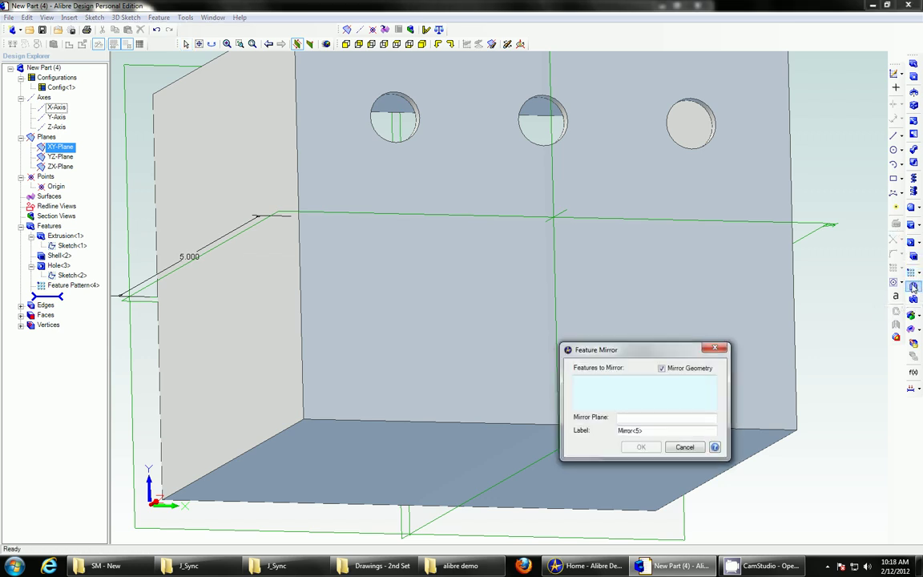
click(708, 115)
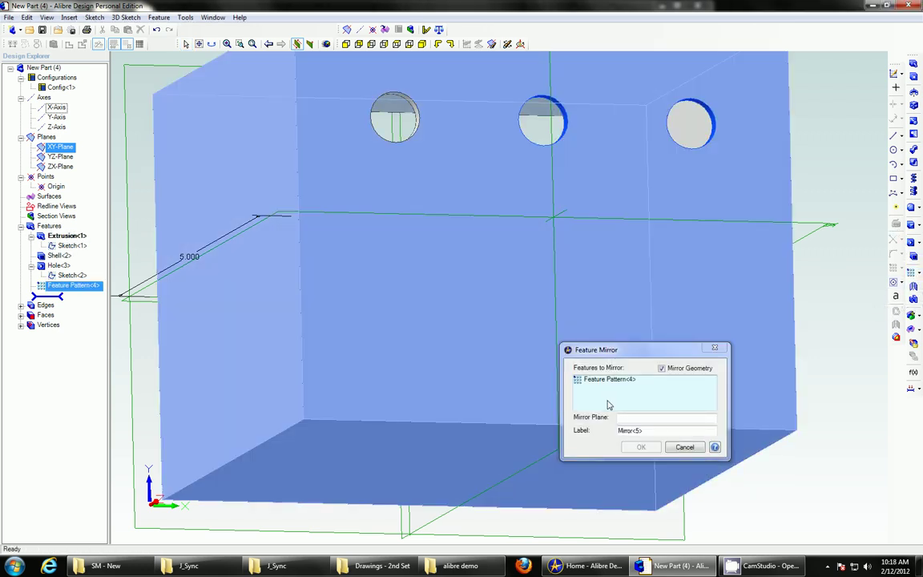
click(641, 417)
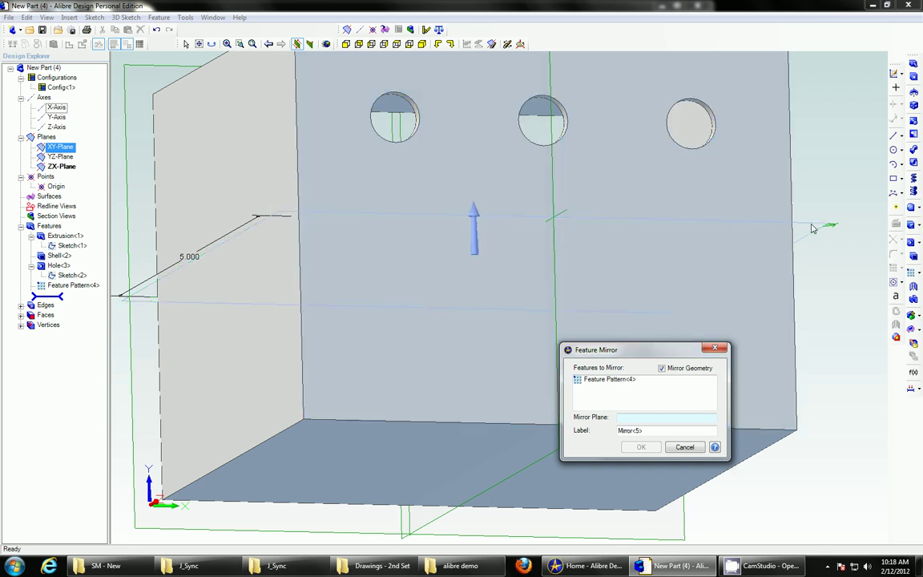
click(812, 230)
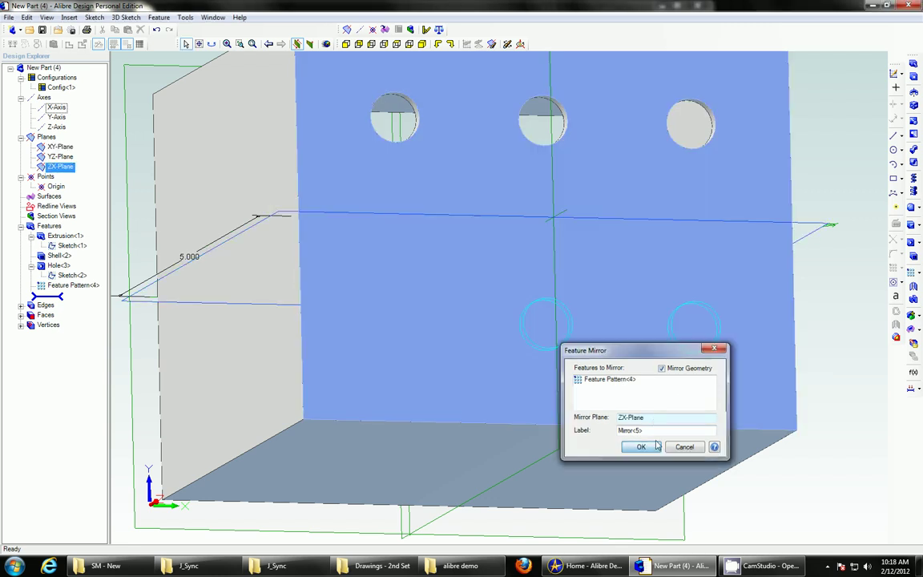
click(641, 447)
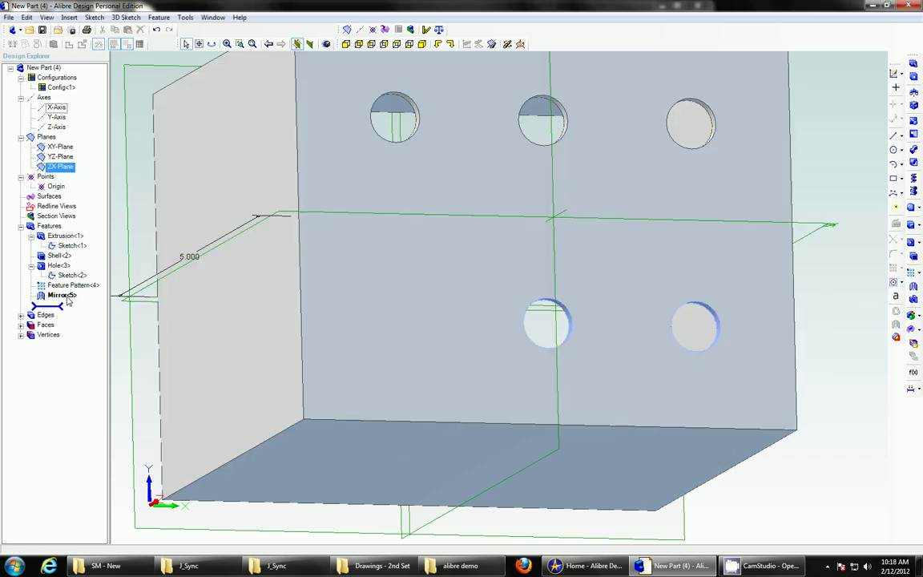
Edit the mirror feature to also include the original hole.
right_click(66, 298)
click(141, 305)
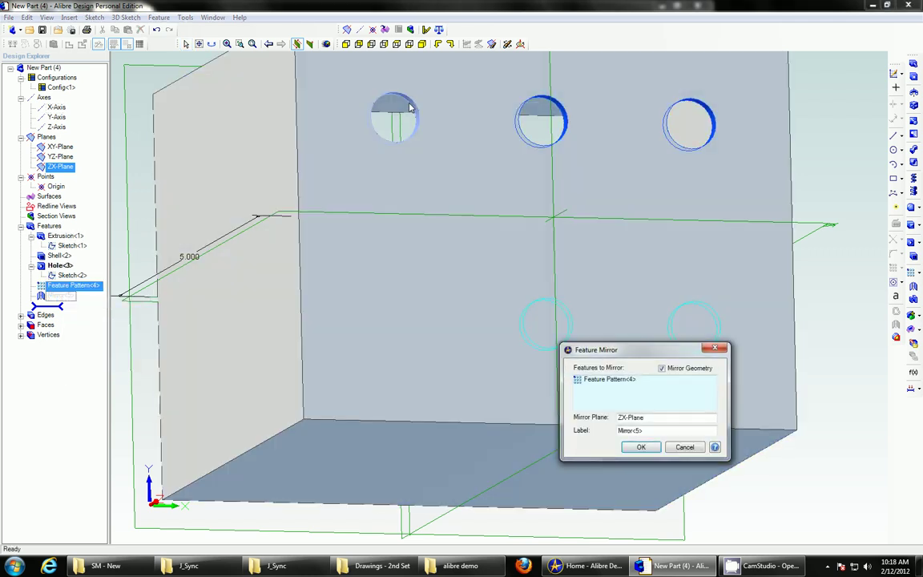
click(413, 107)
click(642, 447)
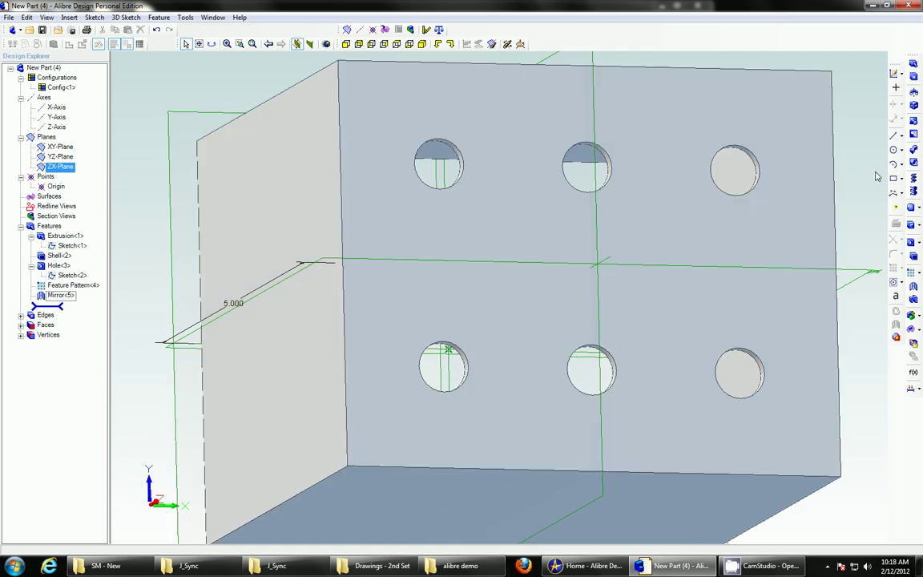
Chamfer the four outer edges around the face with the six holes using an equal distance of .05 inch.
middle_drag(880, 176, 888, 167)
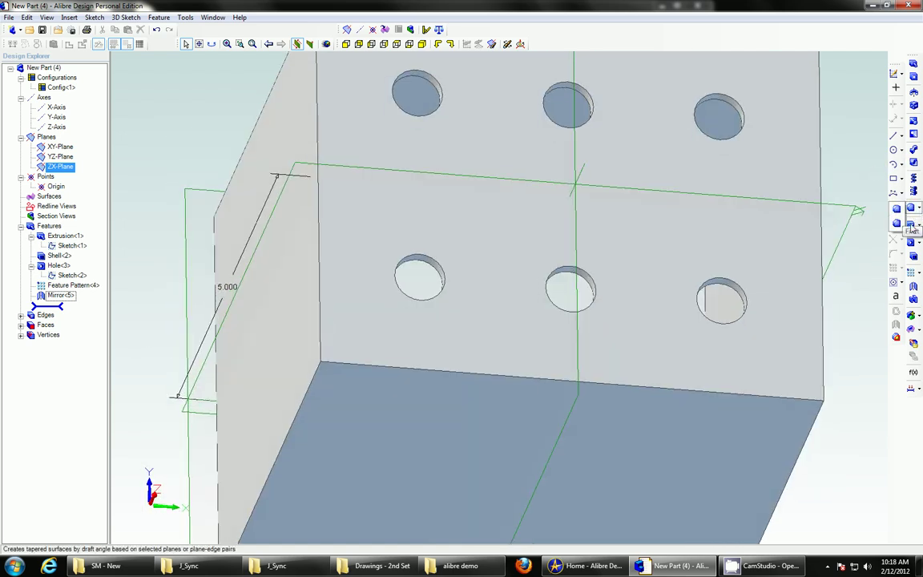
click(896, 224)
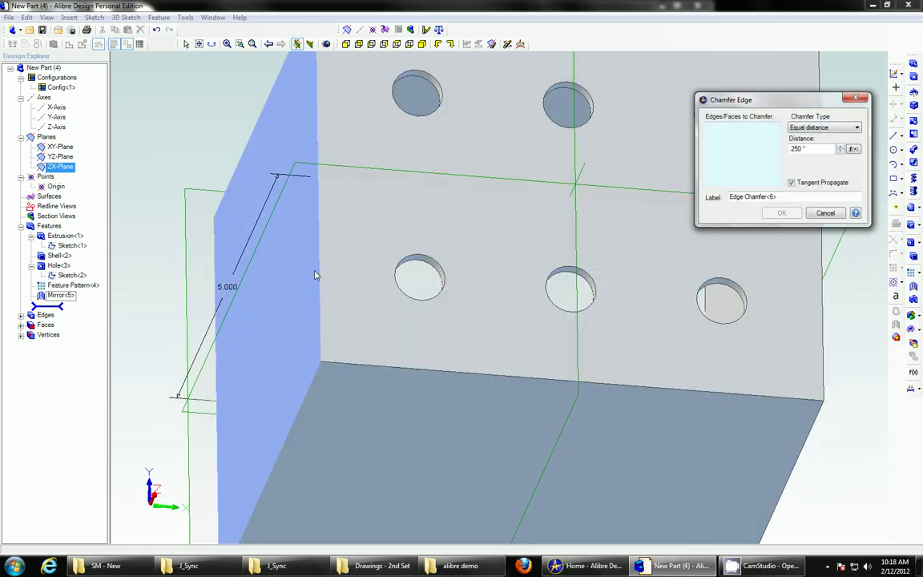
middle_drag(258, 172, 233, 206)
scroll(235, 203, up, 2)
scroll(485, 141, down, 4)
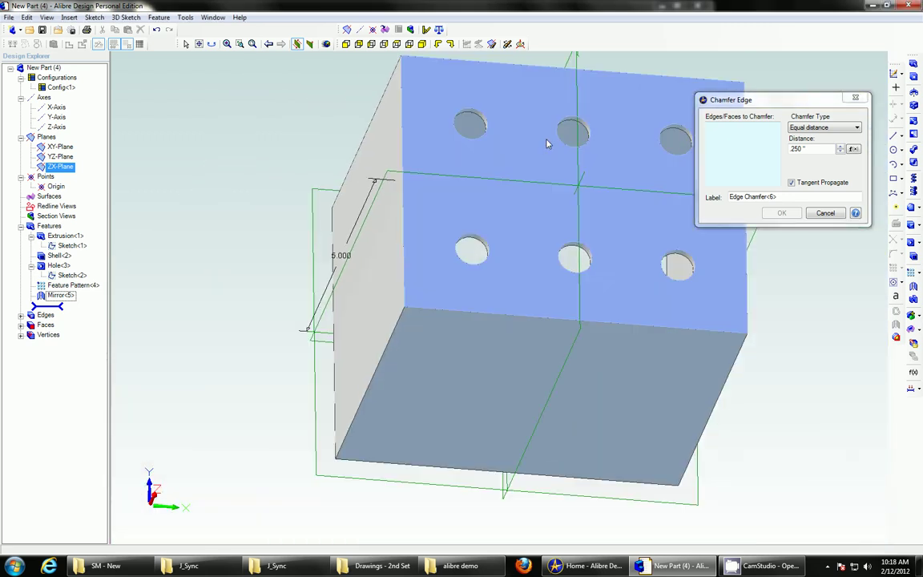
middle_drag(548, 145, 472, 168)
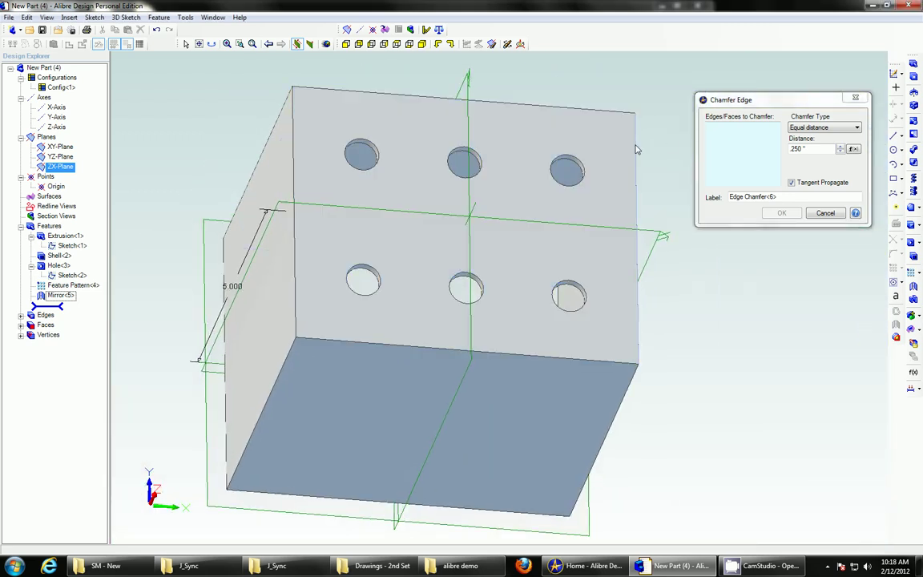
click(293, 173)
click(407, 350)
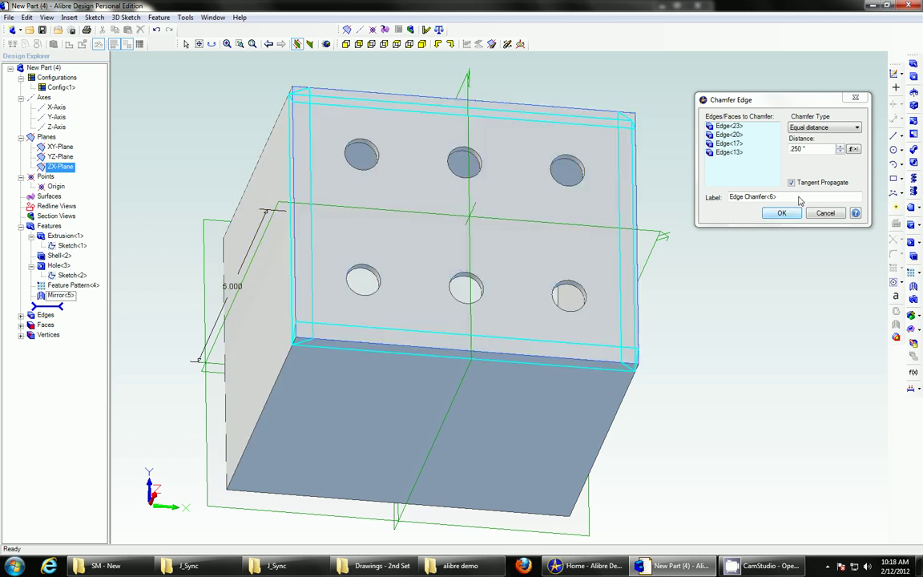
click(809, 151)
text(.05)
key(Return)
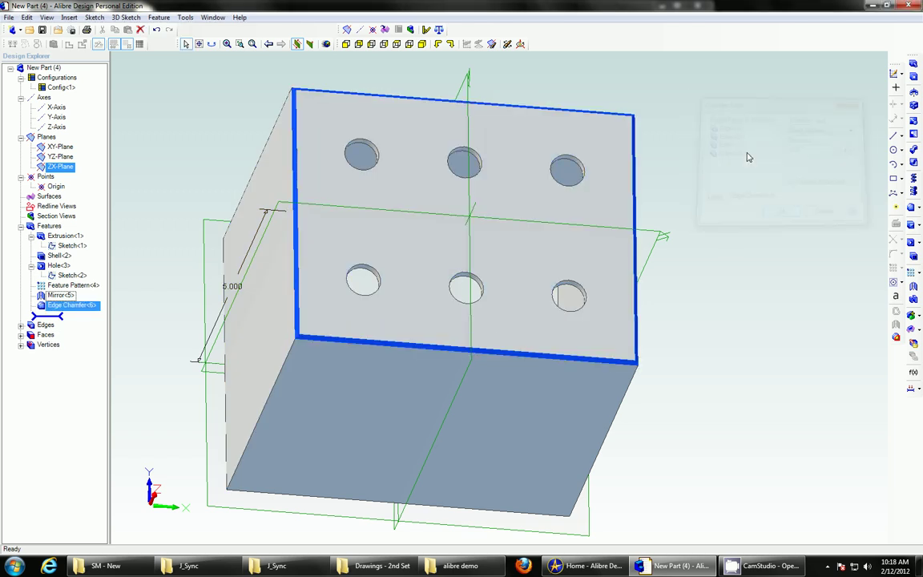
Insert a .500 inch hole at the centre of the box's side face with the Through All depth condition.
middle_drag(738, 189, 822, 207)
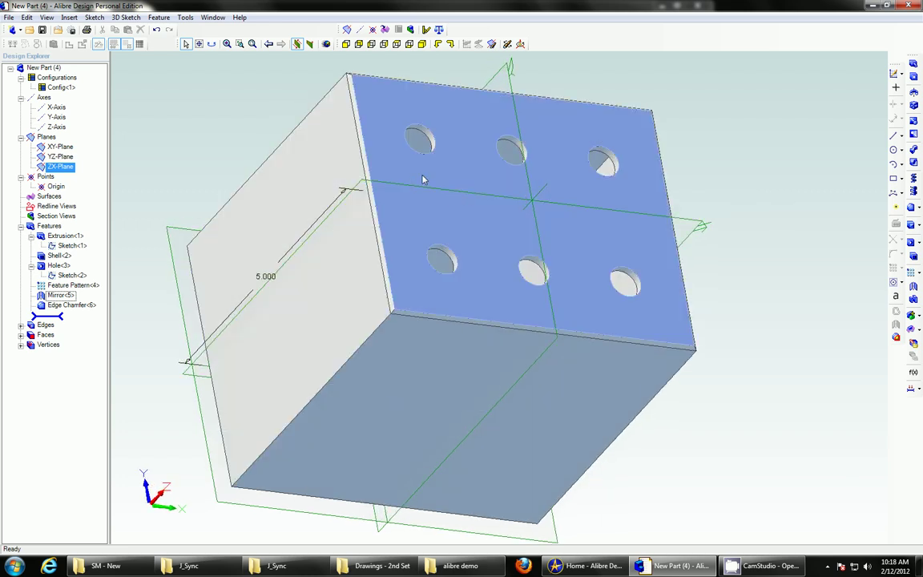
middle_drag(650, 169, 885, 181)
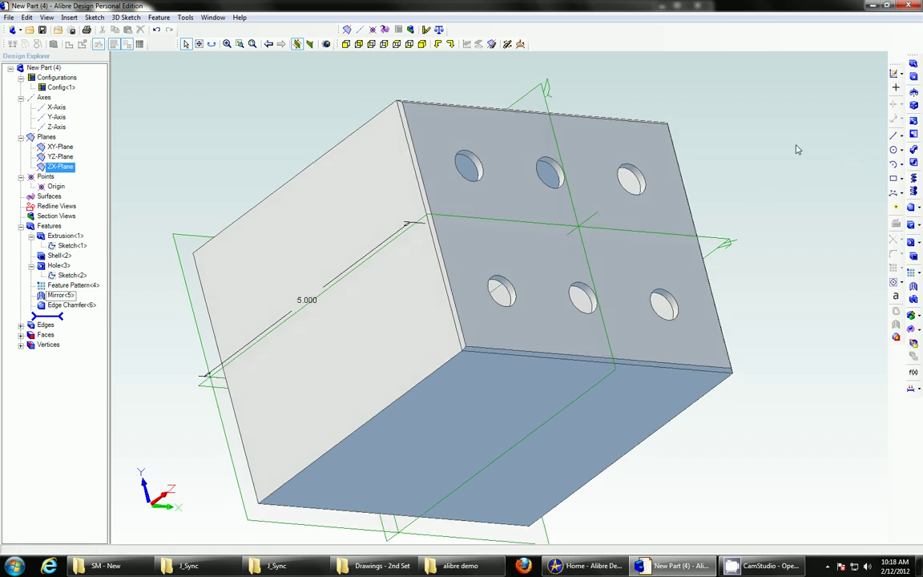
click(912, 251)
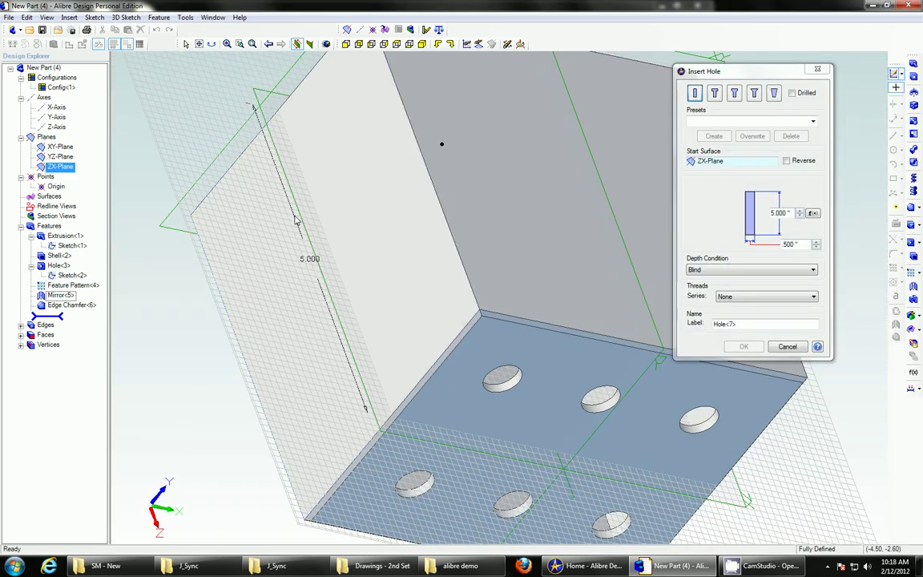
click(338, 212)
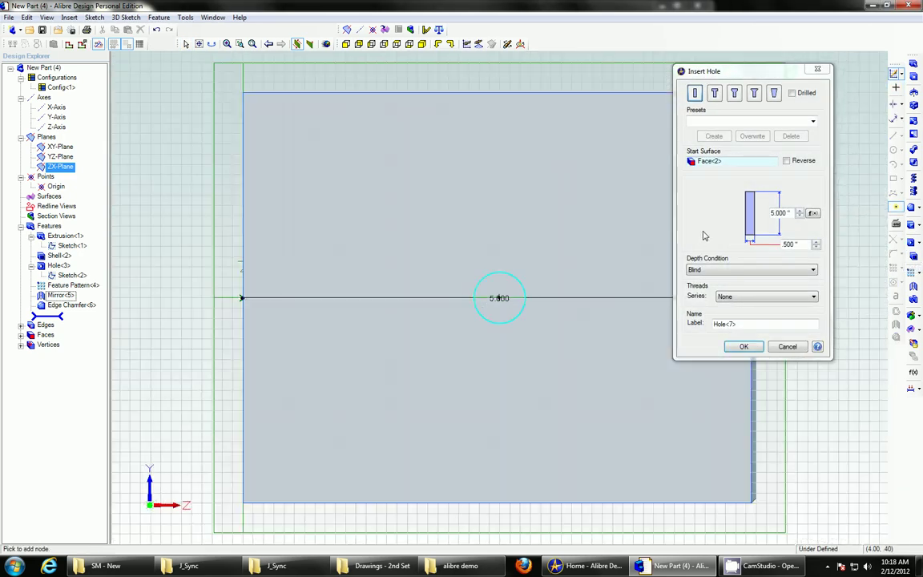
click(750, 271)
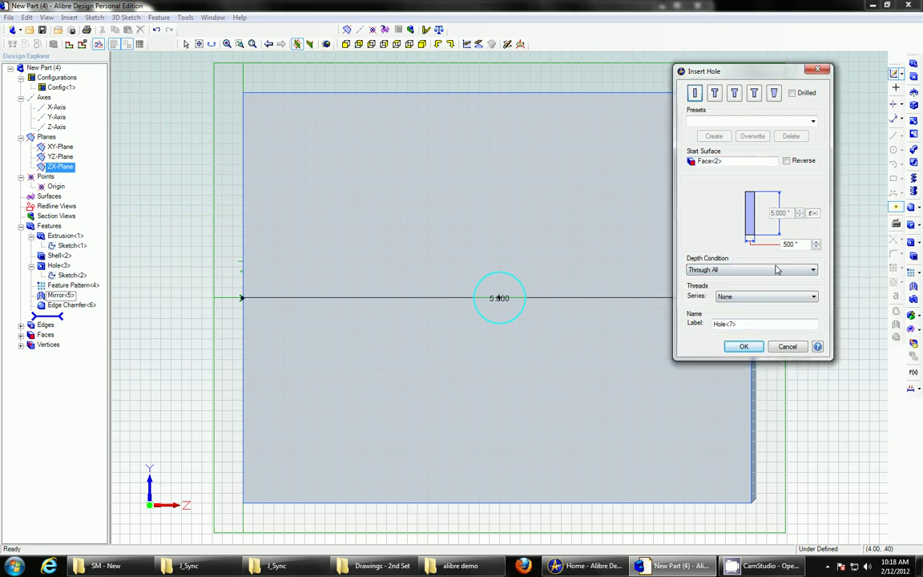
click(744, 347)
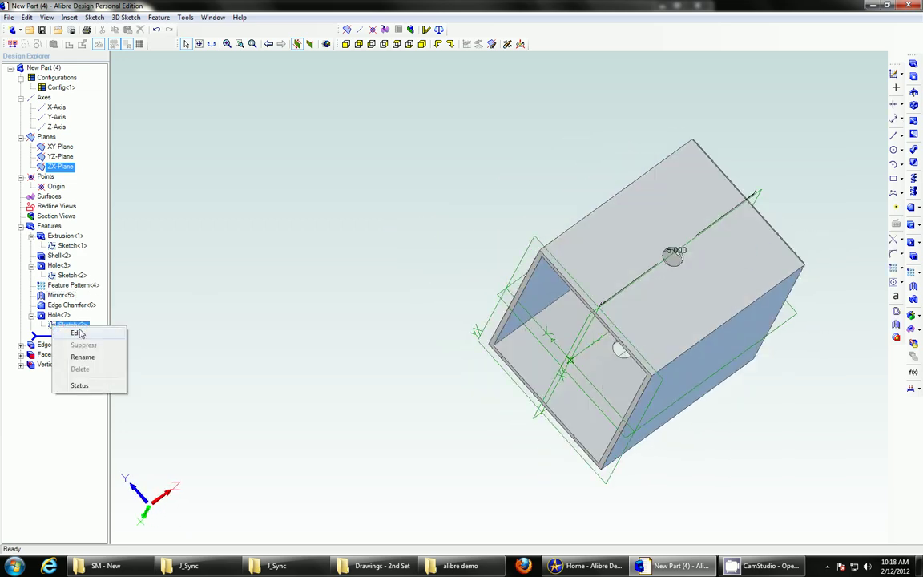
click(78, 332)
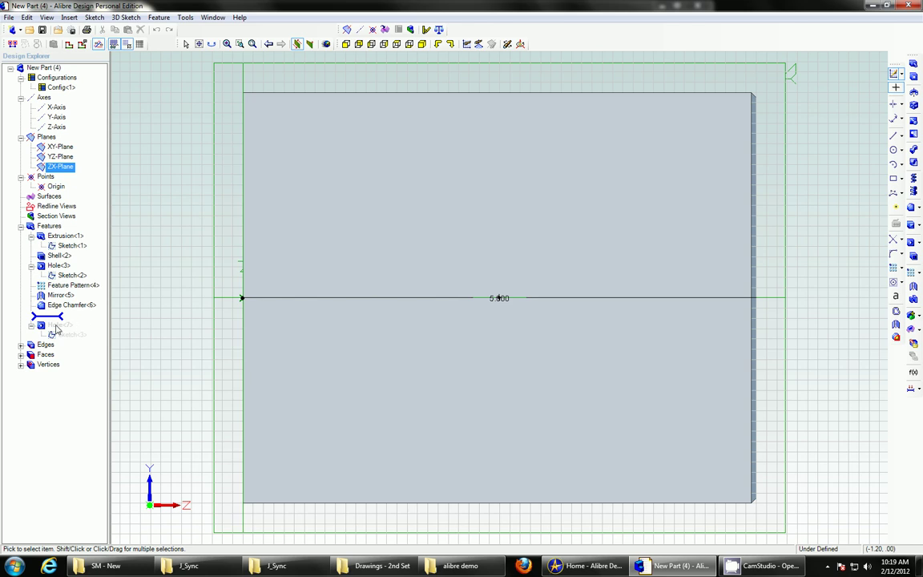
click(896, 73)
click(90, 328)
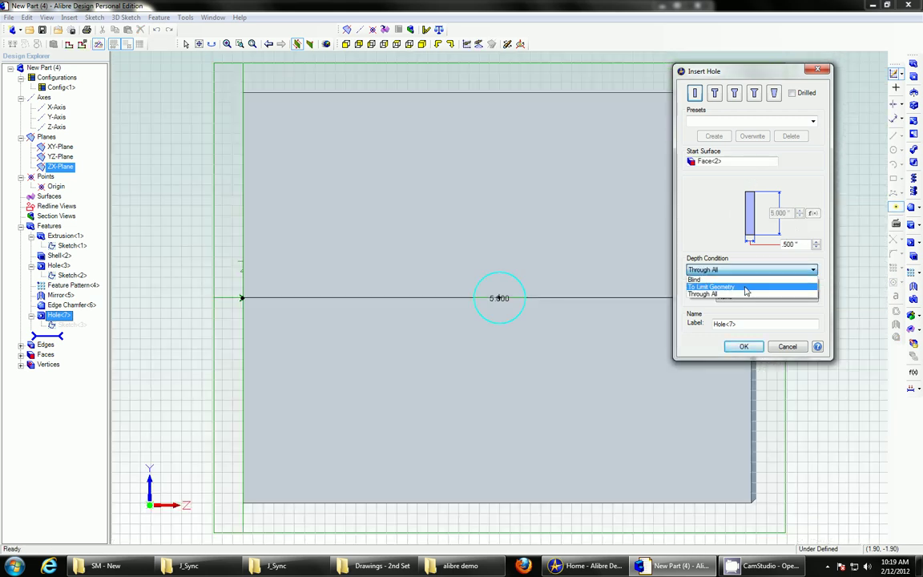
click(742, 287)
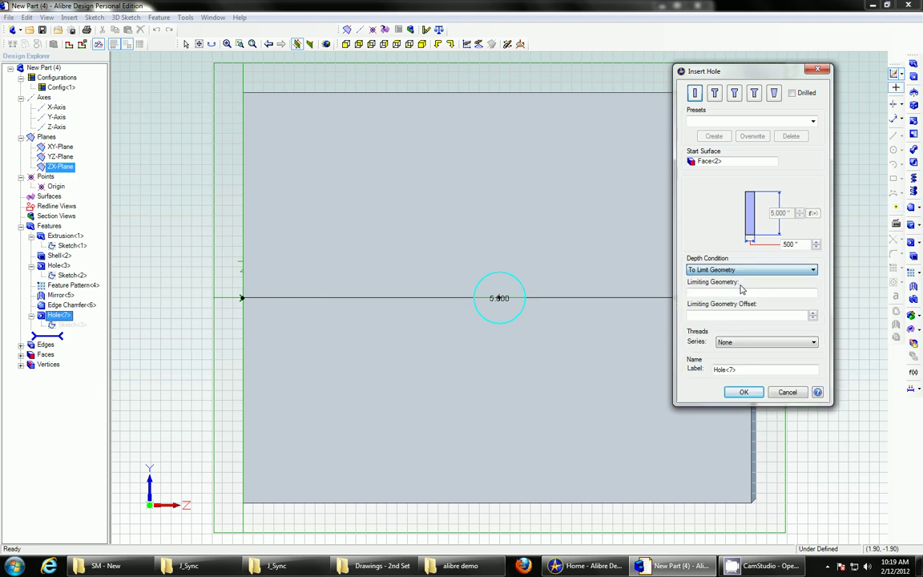
middle_drag(178, 246, 239, 247)
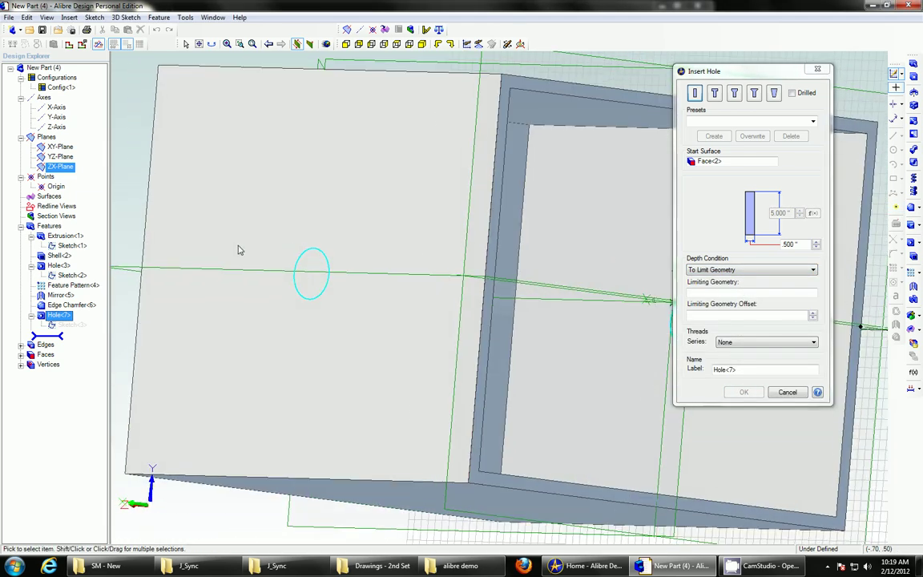
scroll(523, 164, down, 1)
right_drag(619, 89, 439, 138)
click(501, 265)
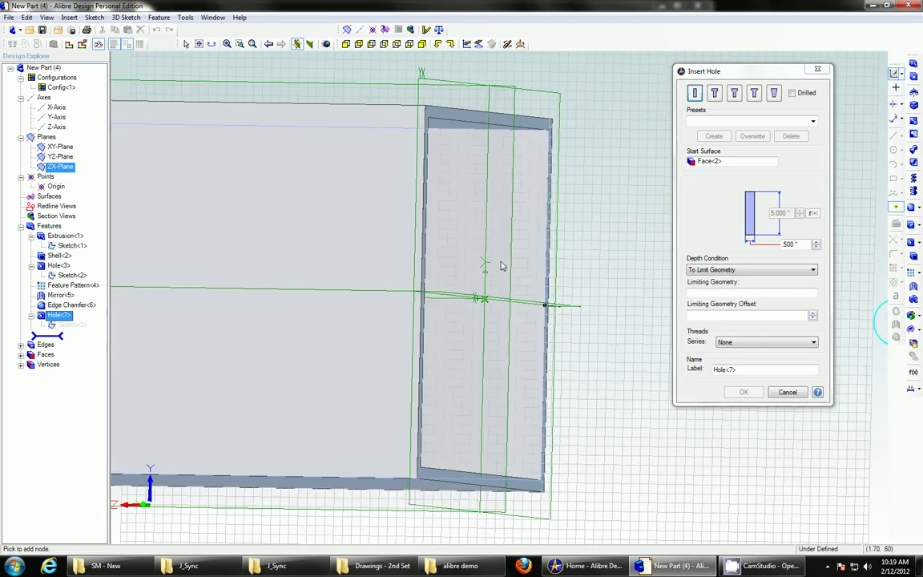
middle_drag(585, 255, 529, 249)
right_drag(529, 249, 320, 265)
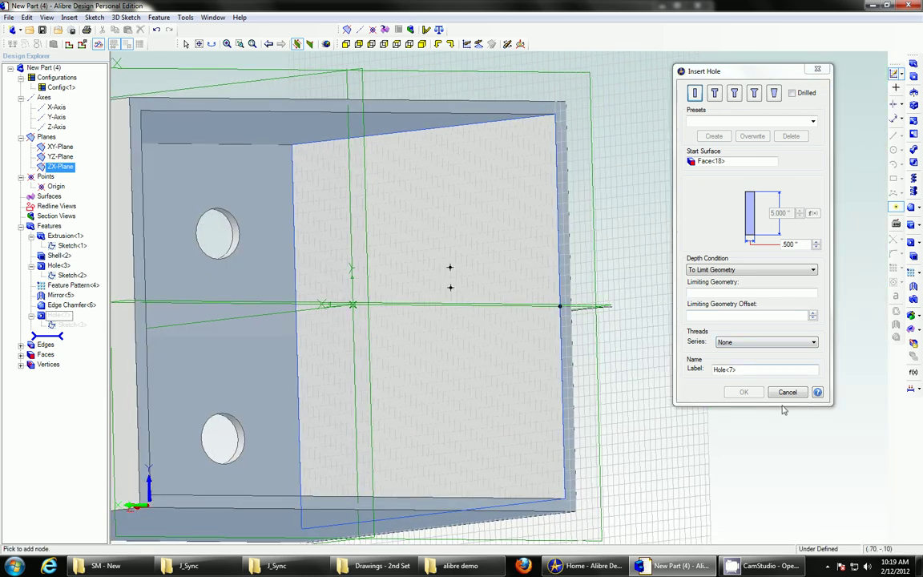
click(713, 293)
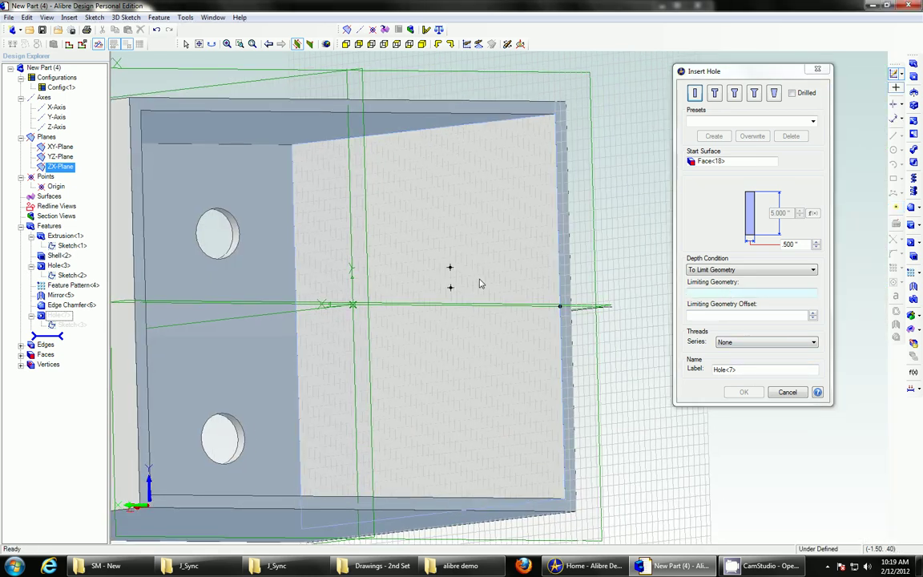
click(722, 314)
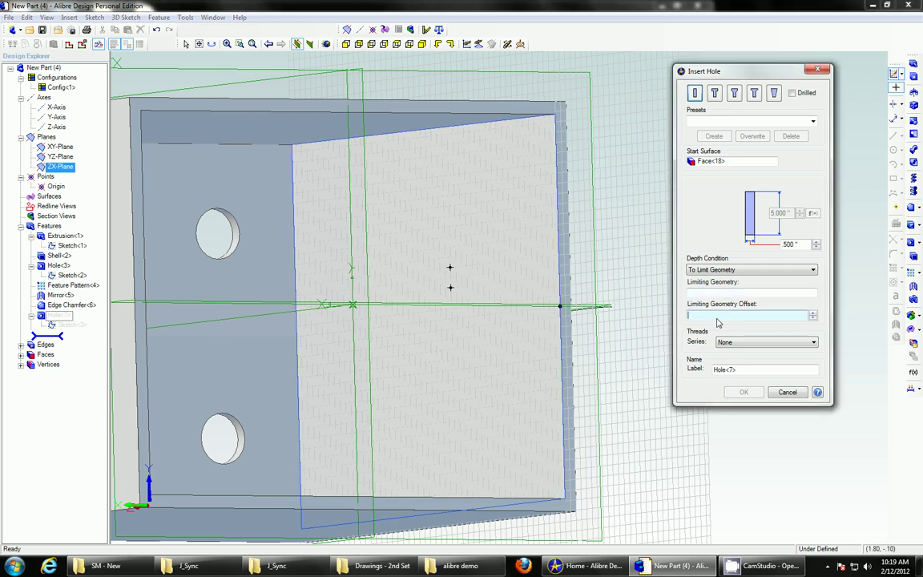
click(788, 392)
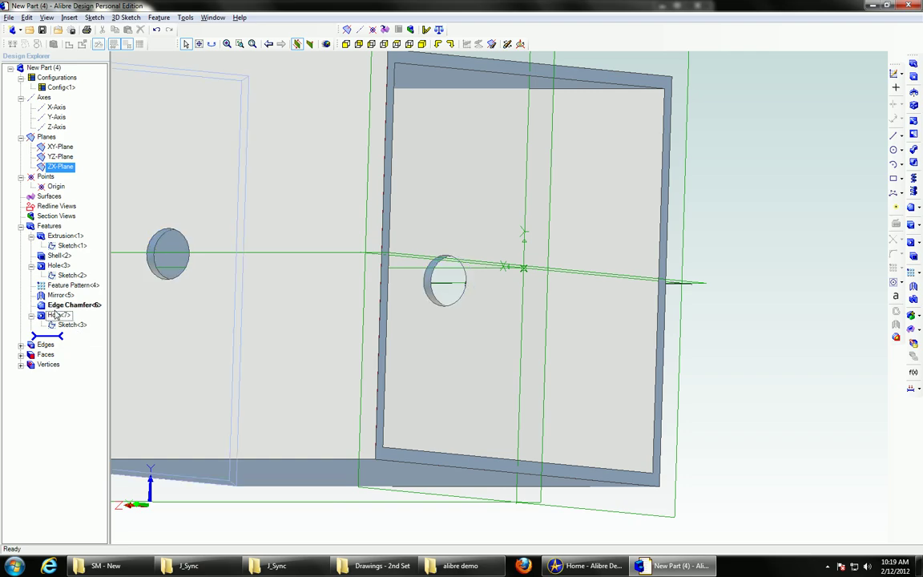
Edit the side hole to use the To Limit Geometry depth condition, with the inner wall face as the limit.
right_click(56, 316)
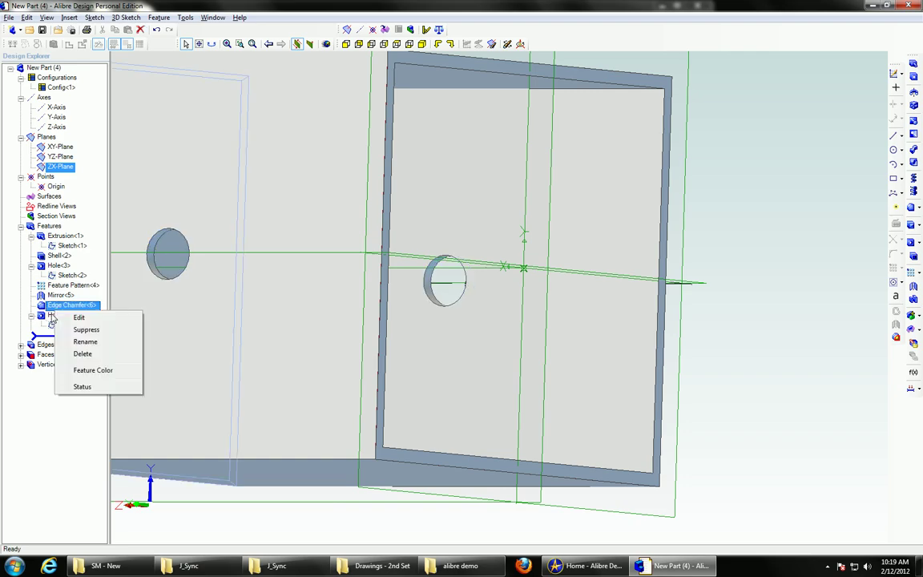
click(76, 322)
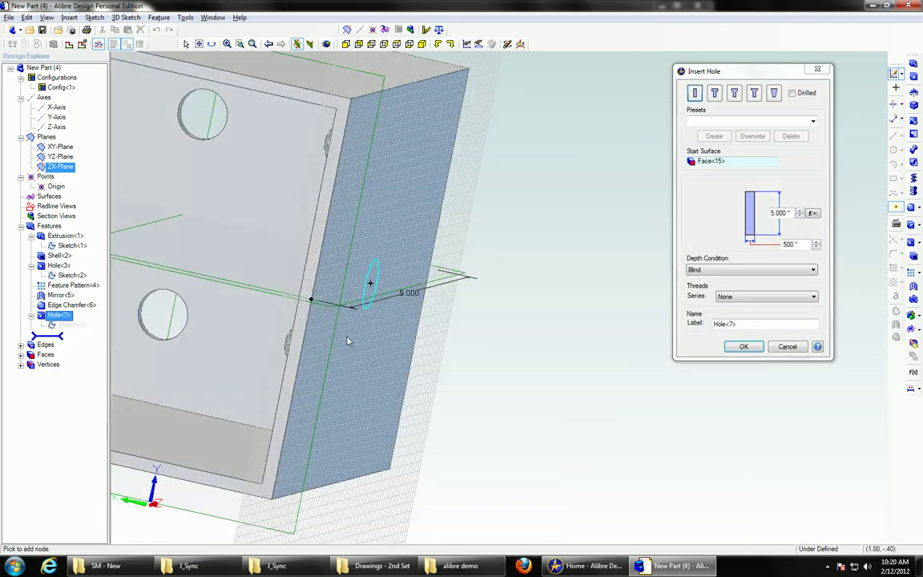
click(725, 270)
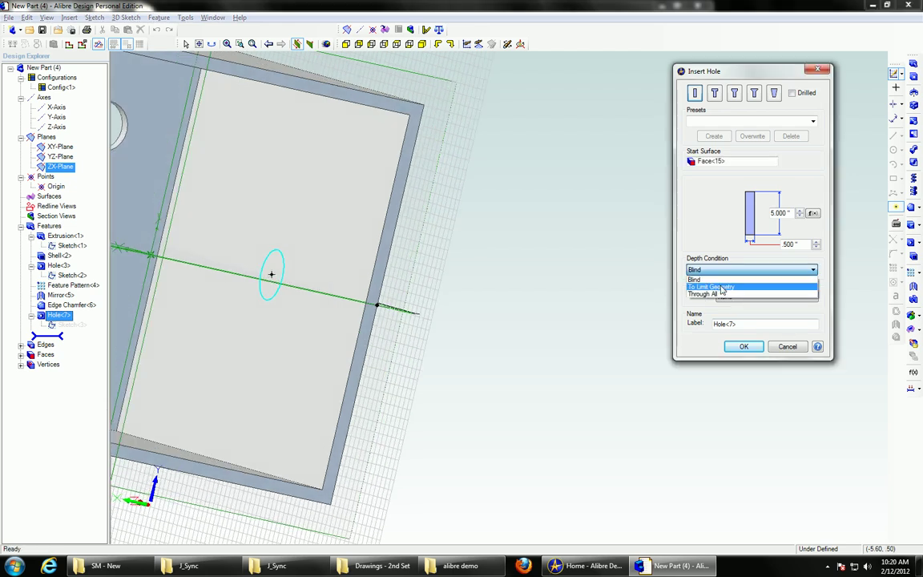
click(721, 287)
click(337, 283)
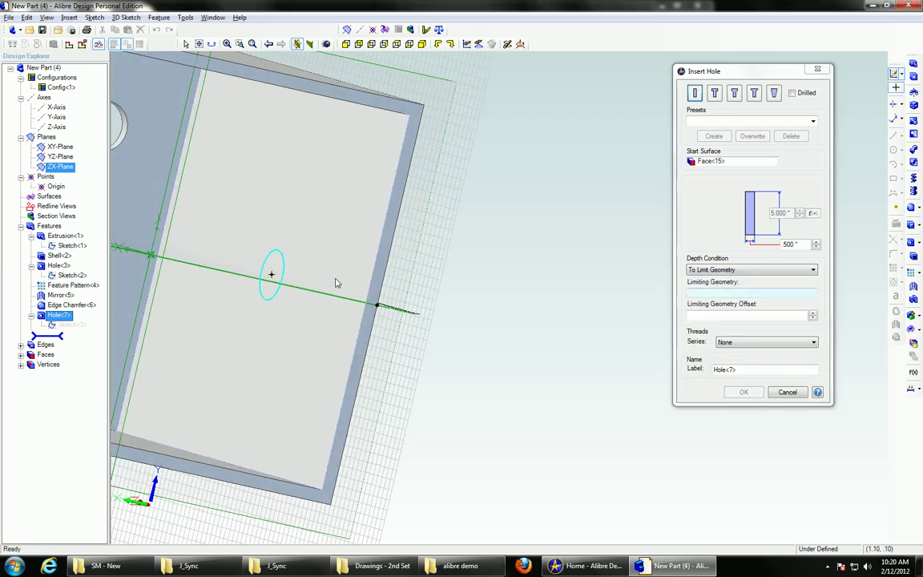
click(744, 392)
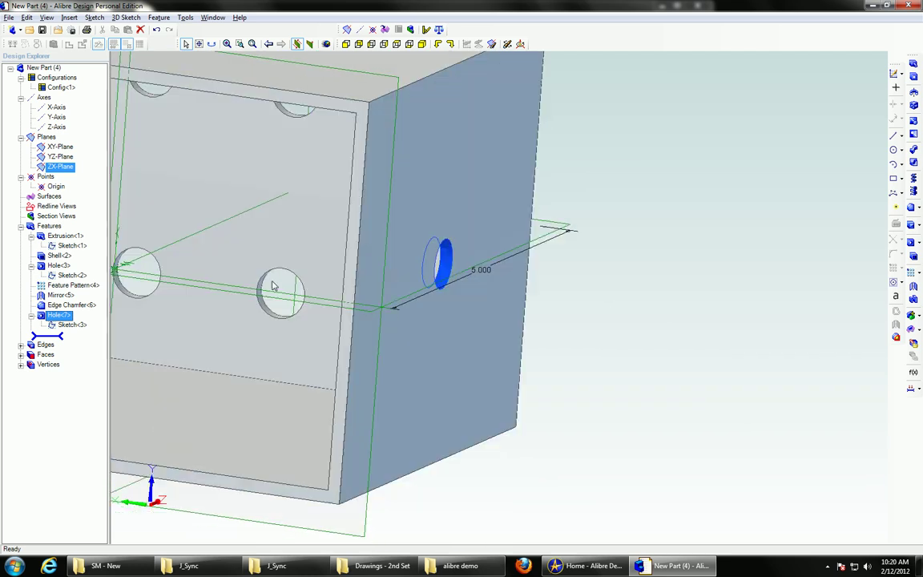
Edit the shell to a larger standard wall thickness and roll the feature history forward past the side hole.
middle_drag(272, 285, 553, 269)
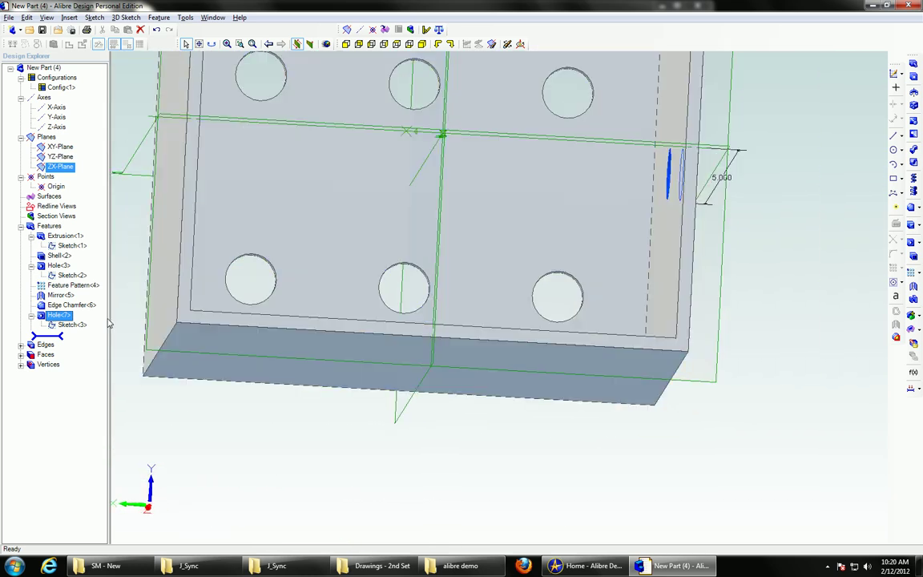
right_click(69, 257)
click(79, 262)
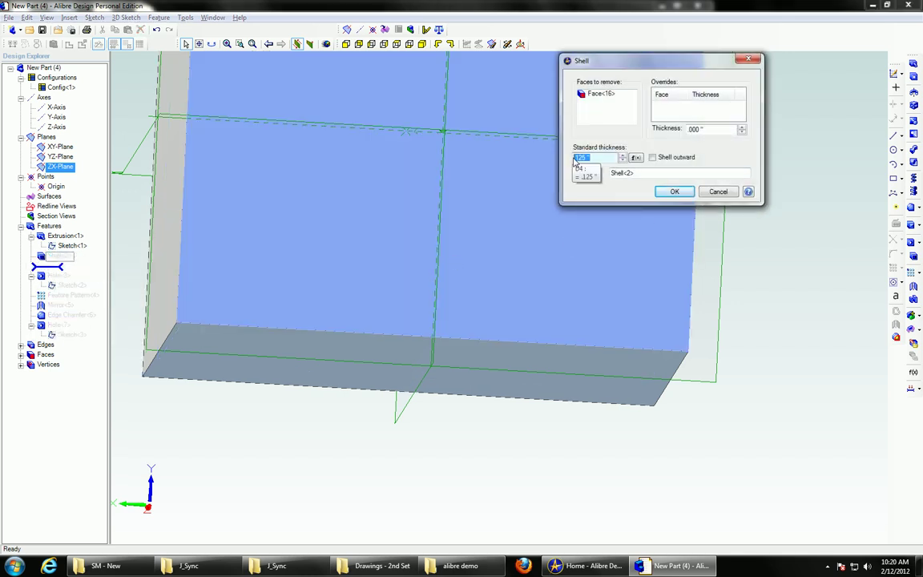
click(667, 193)
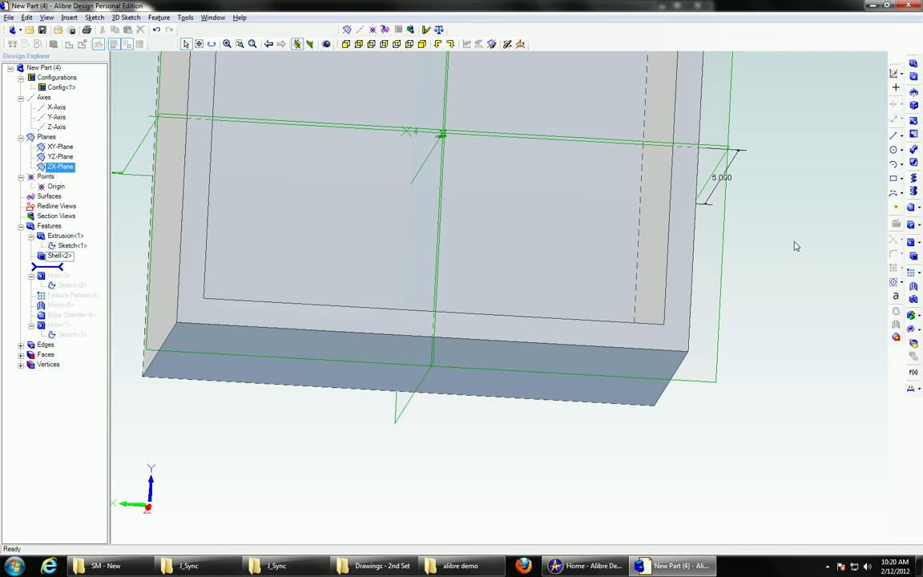
middle_drag(795, 245, 577, 264)
drag(57, 330, 57, 336)
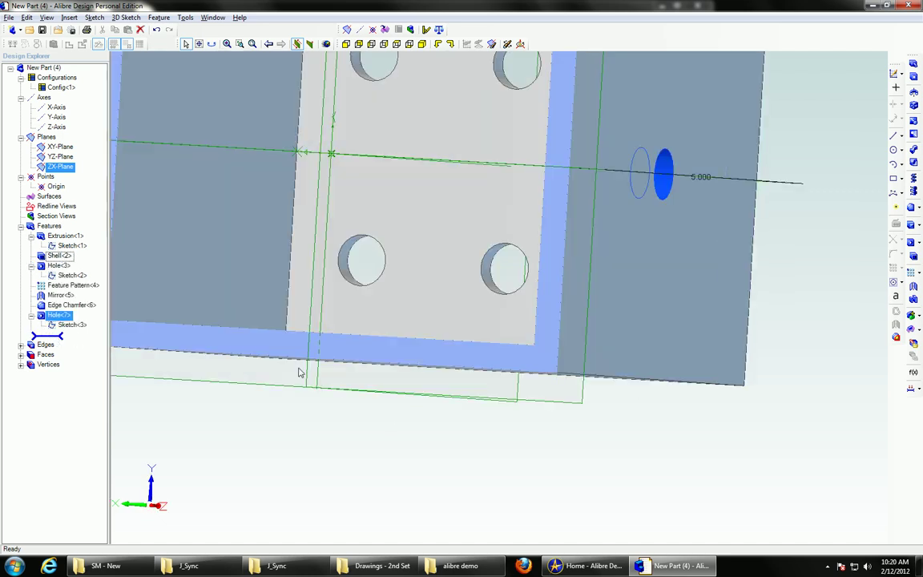
middle_drag(476, 481, 511, 479)
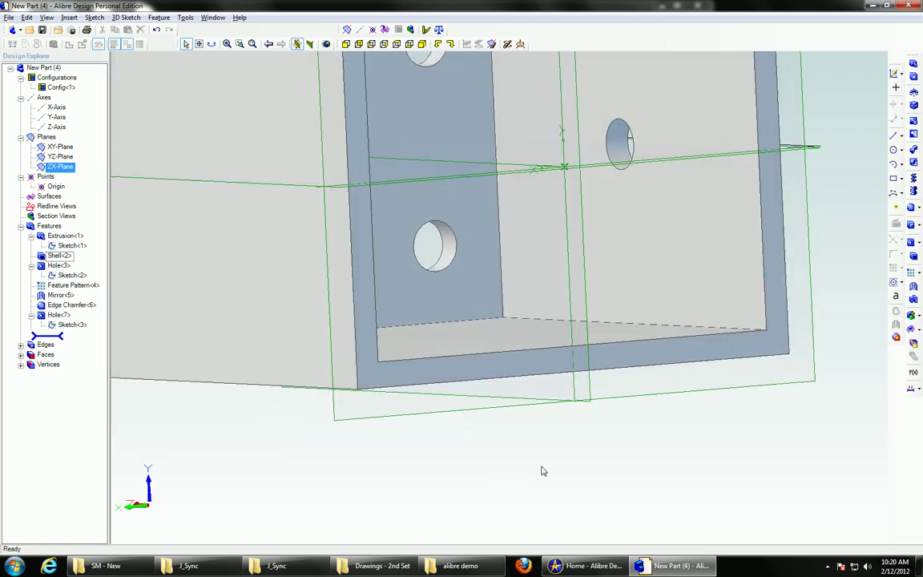
Save the part as Box in the alibre demo folder.
scroll(578, 451, up, 3)
scroll(577, 449, down, 8)
middle_drag(757, 413, 639, 440)
middle_drag(240, 303, 230, 302)
key(ctrl+s)
text(Box)
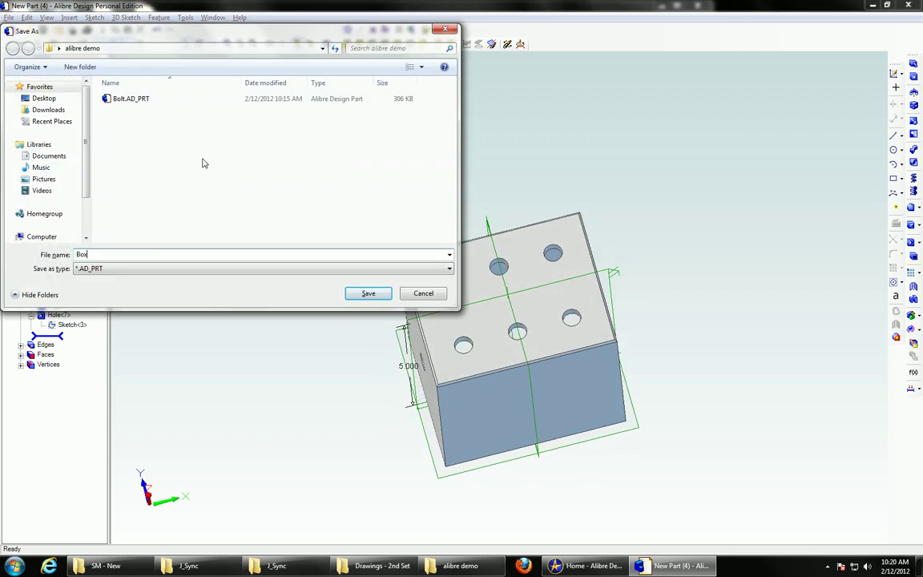
key(Return)
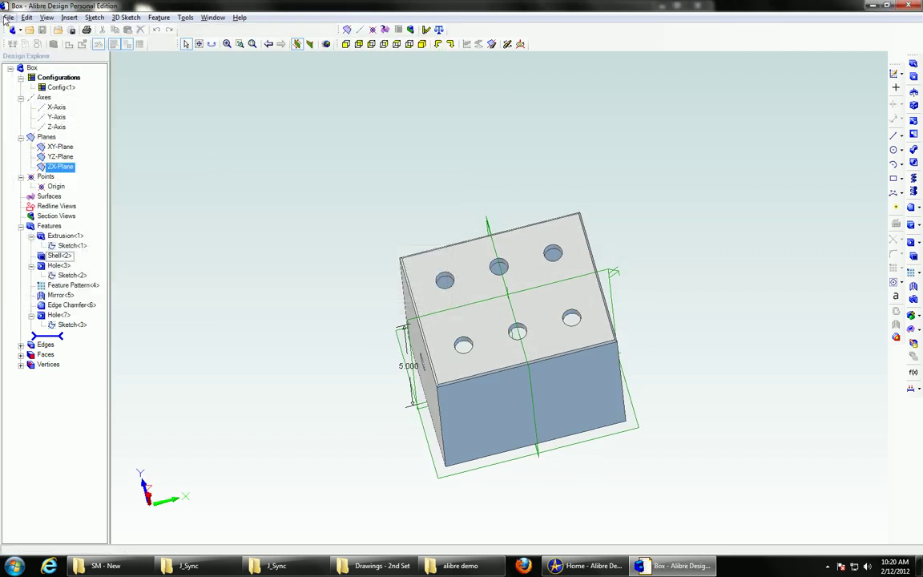
Create a new assembly from the part and insert the Box part into it.
click(7, 18)
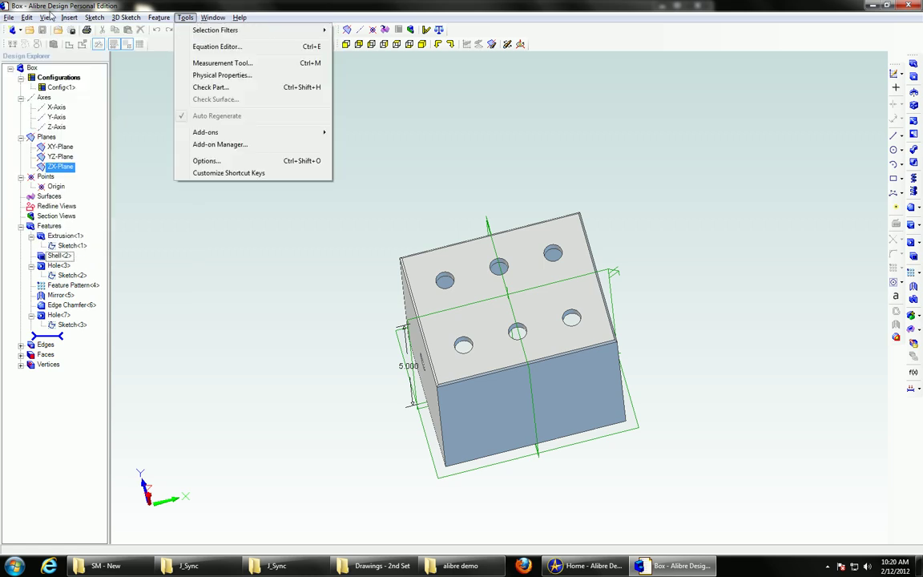
click(220, 43)
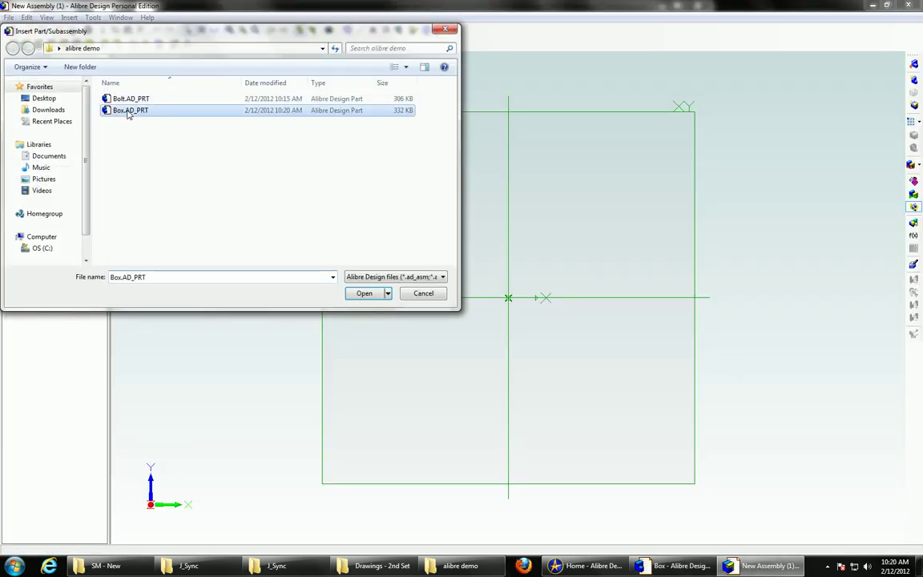
double_click(128, 115)
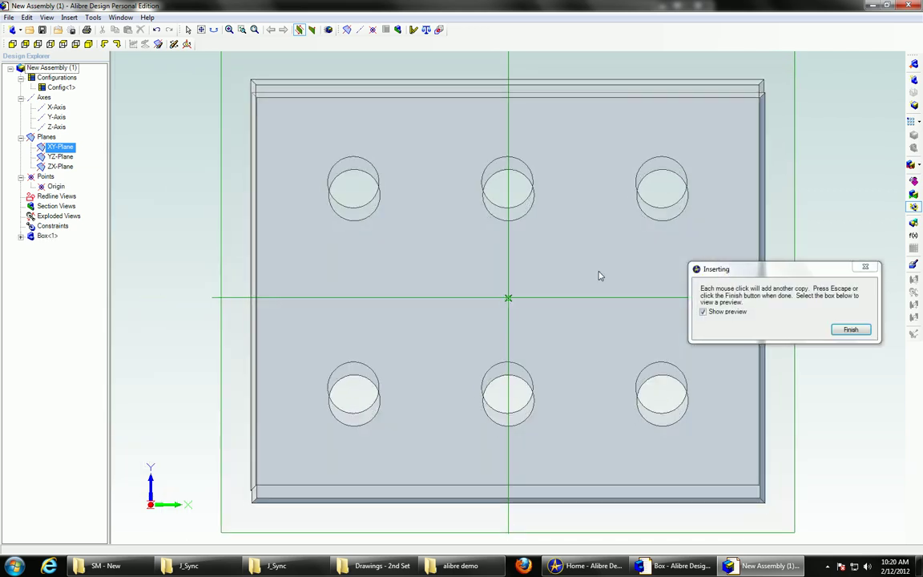
click(851, 330)
scroll(827, 303, down, 3)
scroll(827, 303, up, 1)
middle_drag(847, 258, 790, 260)
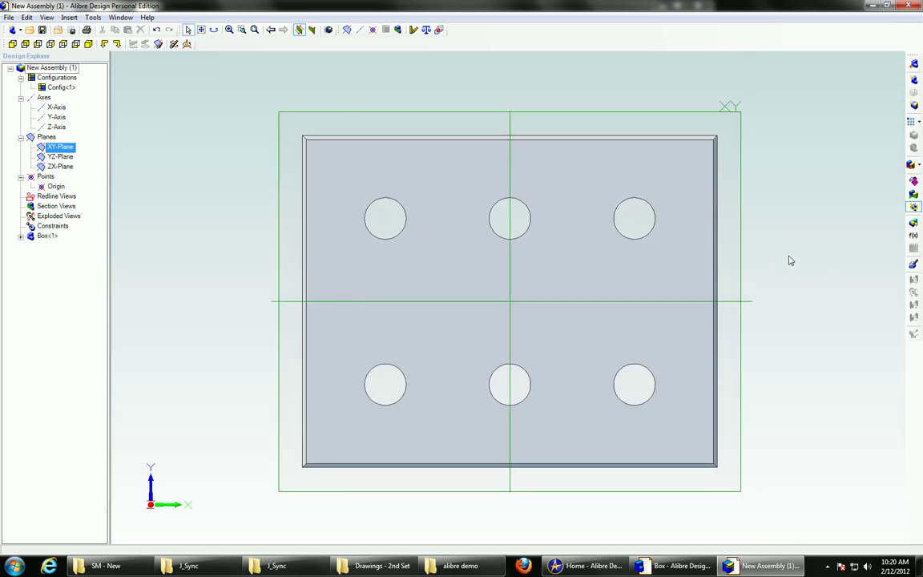
Insert one copy of the Bolt part beside the box.
click(914, 65)
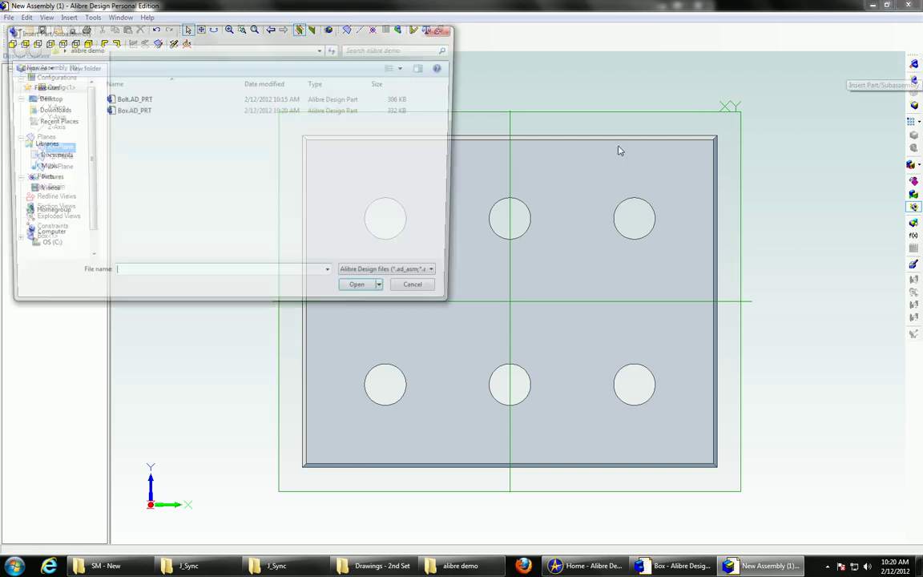
double_click(139, 100)
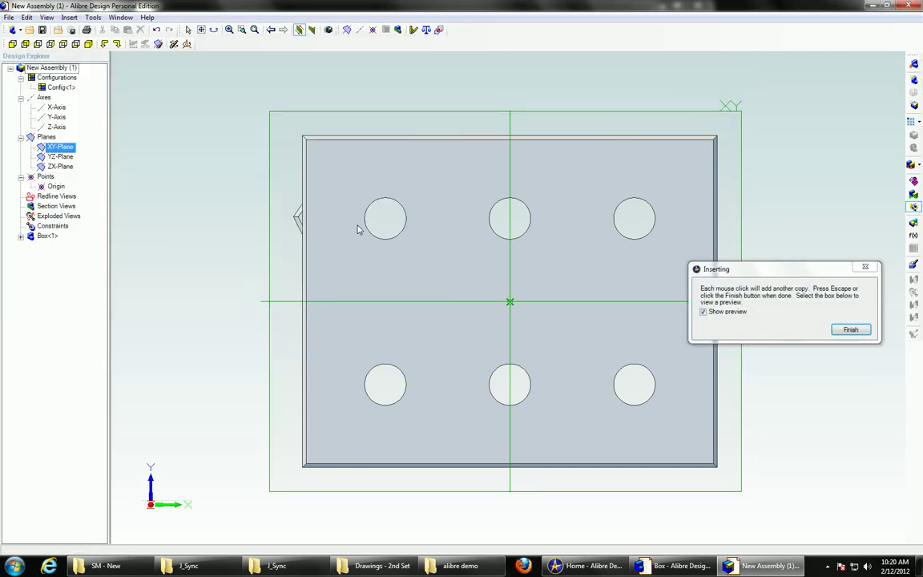
click(848, 331)
middle_drag(834, 340, 614, 282)
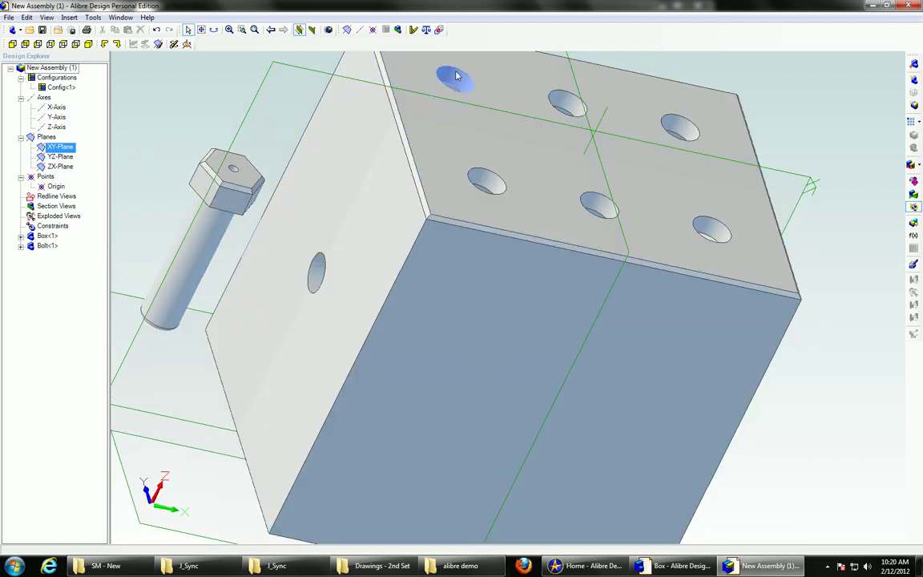
Align the bolt's shaft with the corner hole in the box's six-hole face, with a .000 inch offset.
click(912, 166)
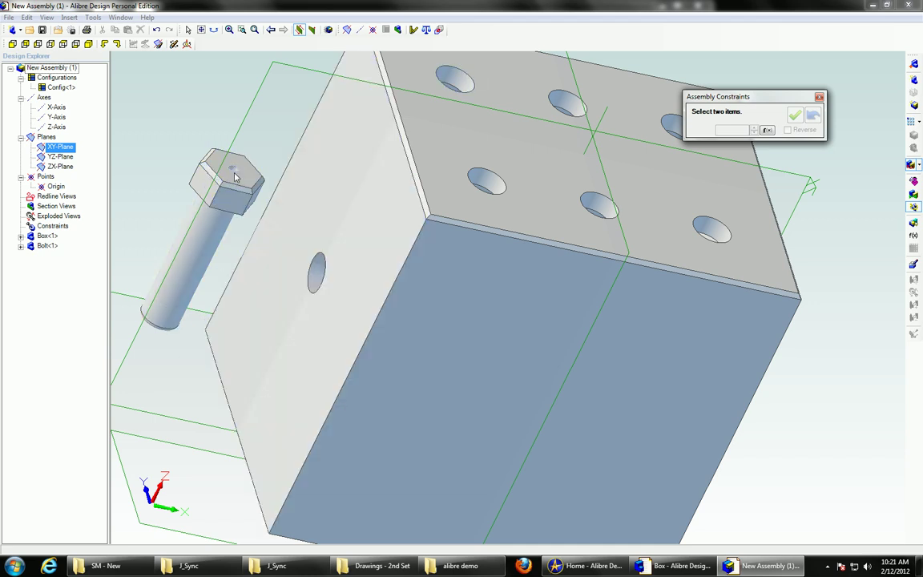
middle_drag(181, 344, 196, 278)
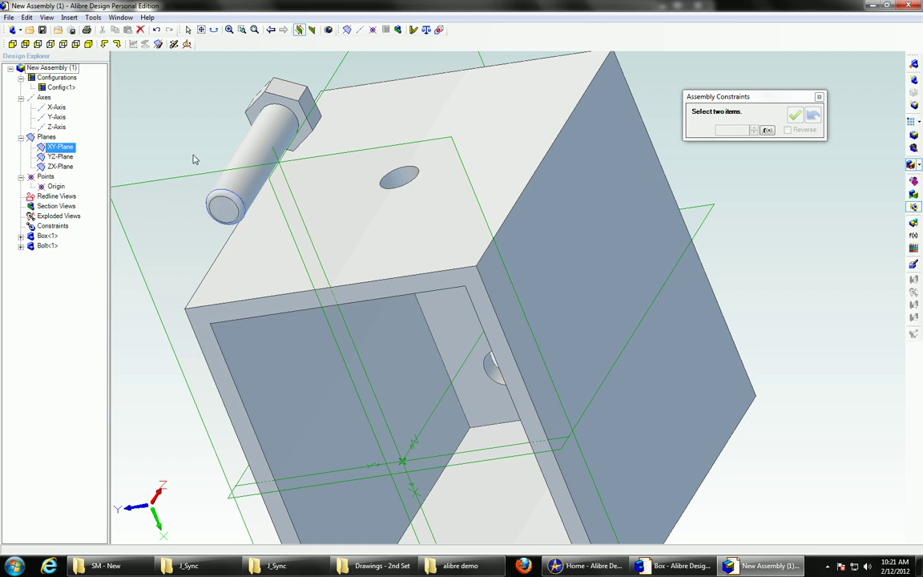
middle_drag(193, 160, 367, 159)
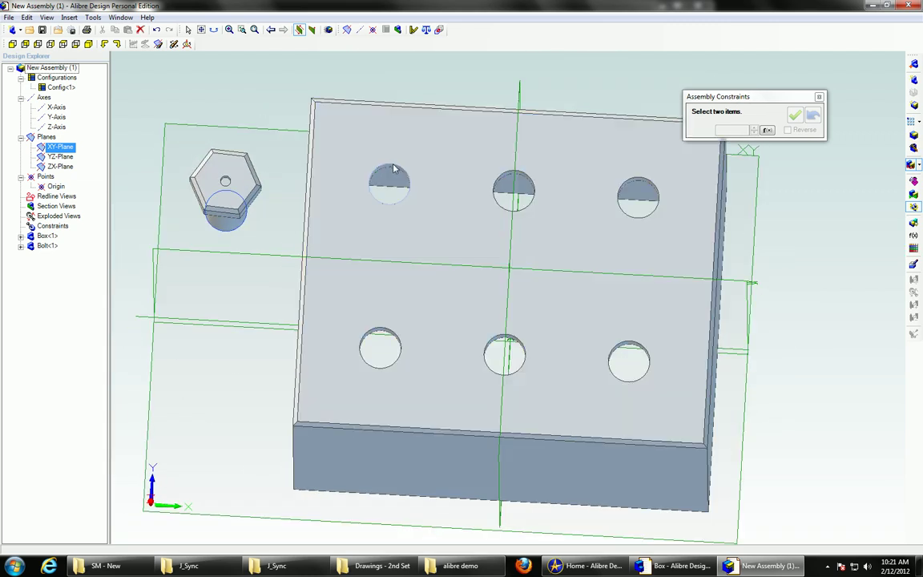
click(394, 168)
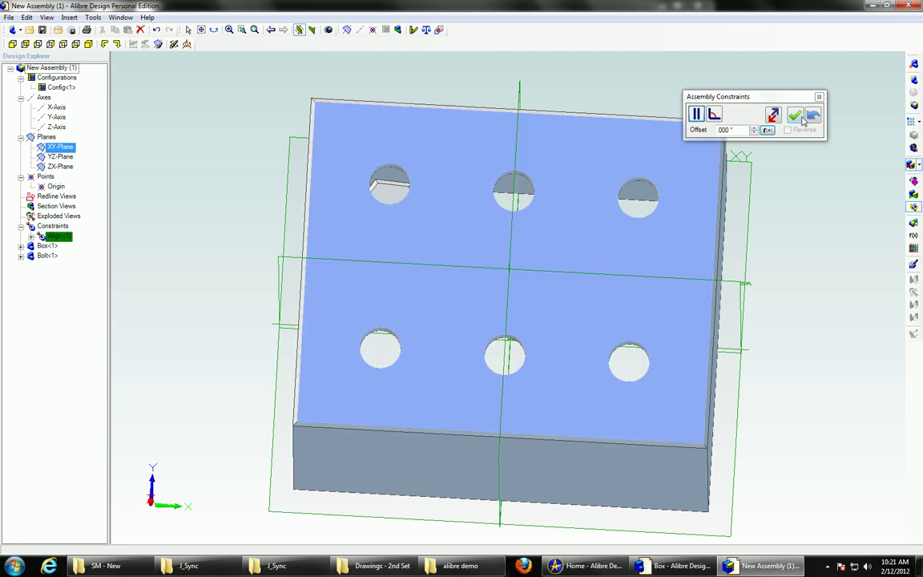
middle_drag(834, 344, 840, 275)
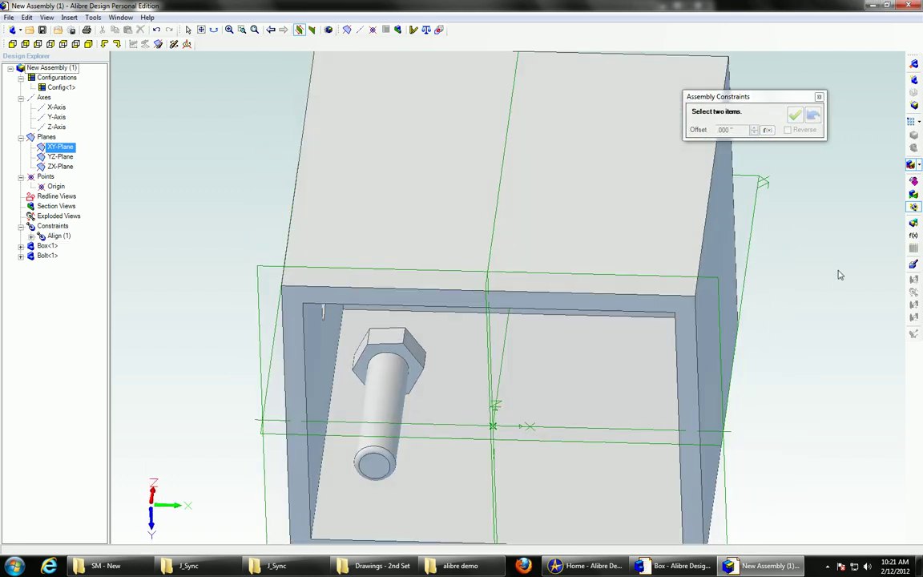
click(820, 97)
Slide the aligned bolt out of the box and mate its head's underside to the six-hole face.
drag(385, 401, 426, 186)
middle_drag(426, 190, 496, 317)
drag(292, 270, 304, 136)
middle_drag(305, 136, 355, 158)
click(912, 164)
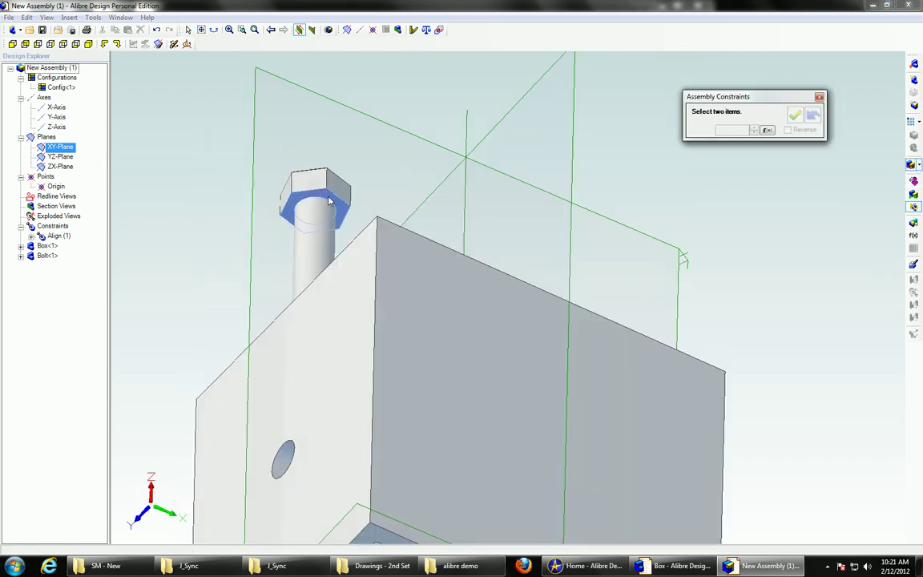
middle_drag(216, 210, 214, 243)
click(313, 381)
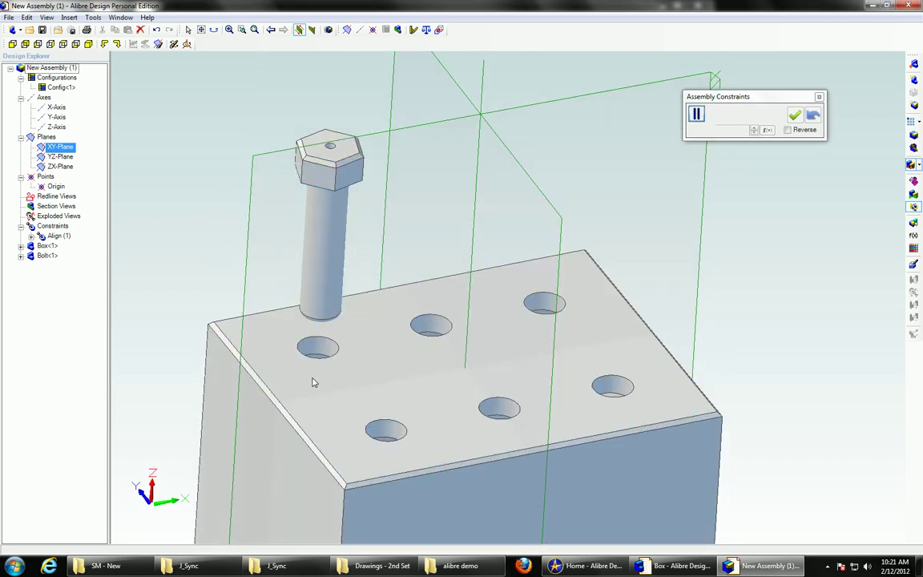
click(795, 115)
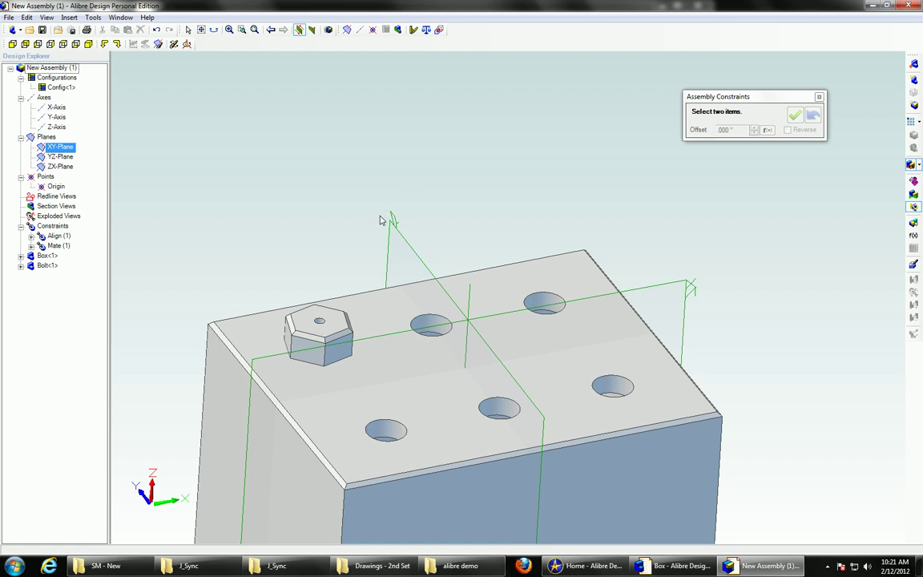
middle_drag(343, 195, 372, 215)
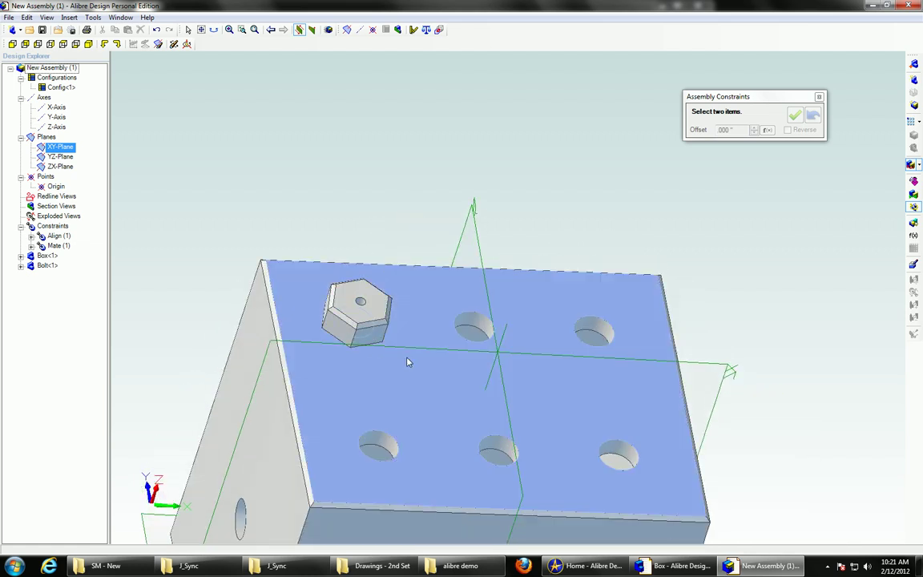
middle_drag(363, 309, 334, 312)
middle_drag(364, 234, 468, 174)
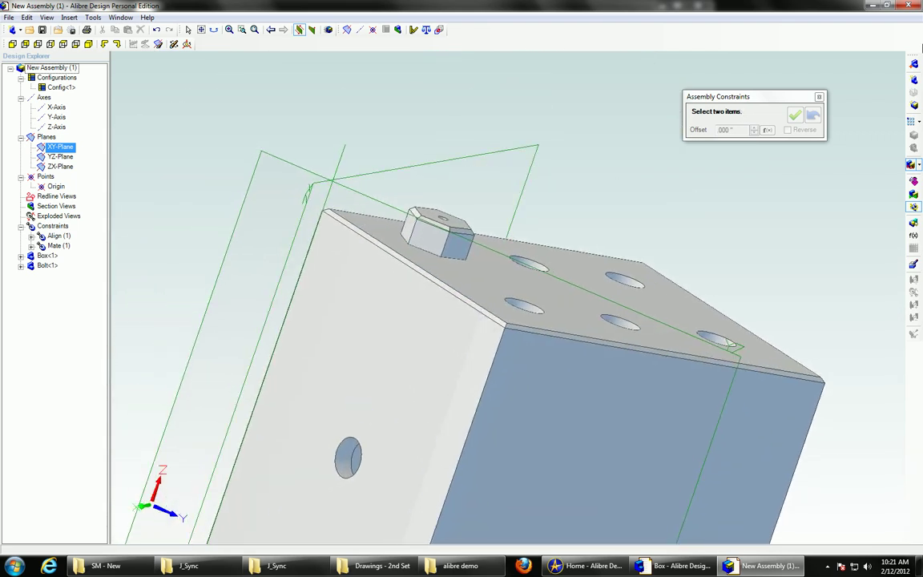
Insert a second copy of the Bolt part beside the box.
click(915, 63)
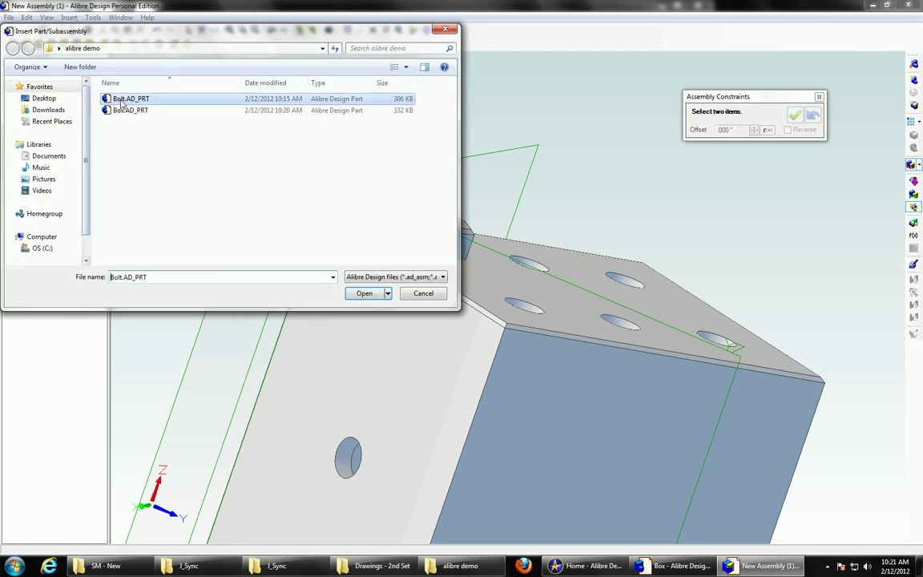
double_click(122, 99)
click(227, 152)
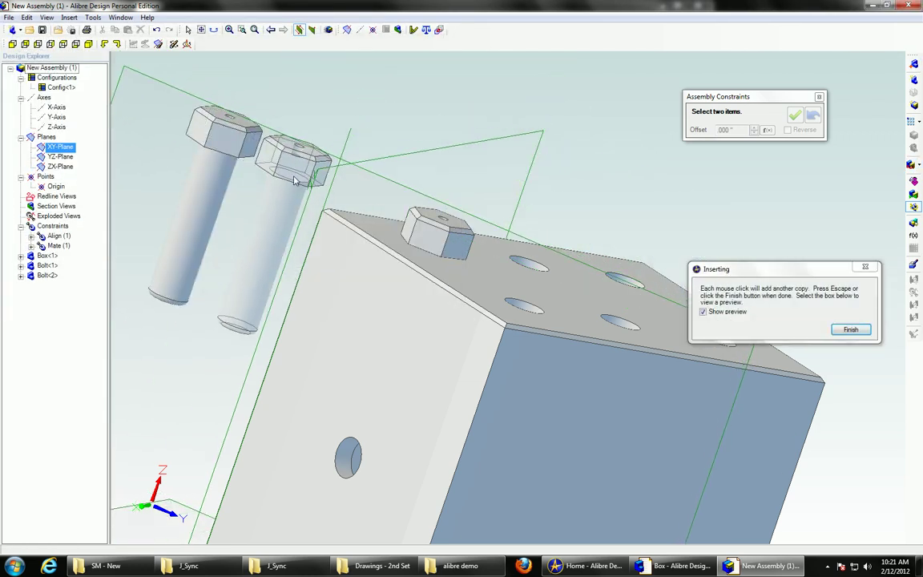
click(851, 330)
middle_drag(319, 227, 375, 161)
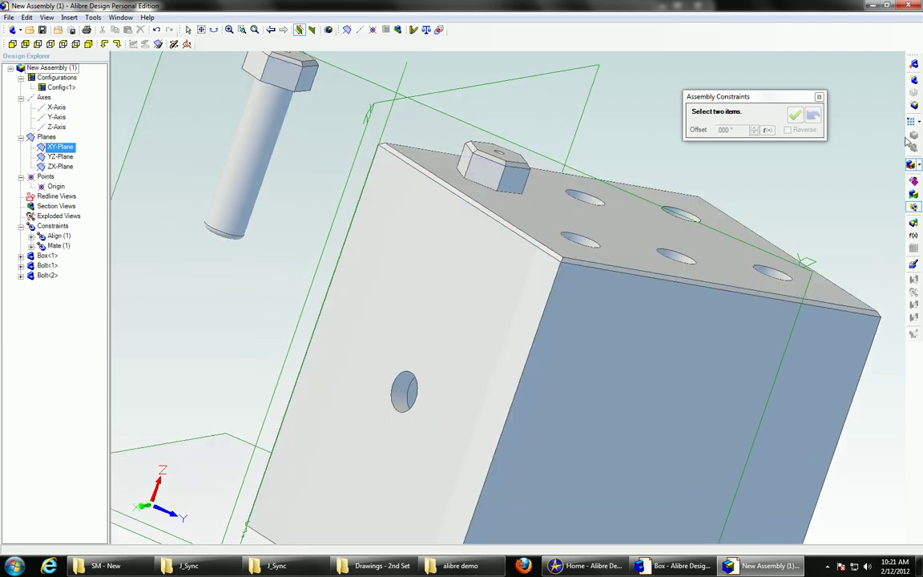
Align the second bolt's shaft with the hole in the box's side face, with a .000 inch offset.
key(Escape)
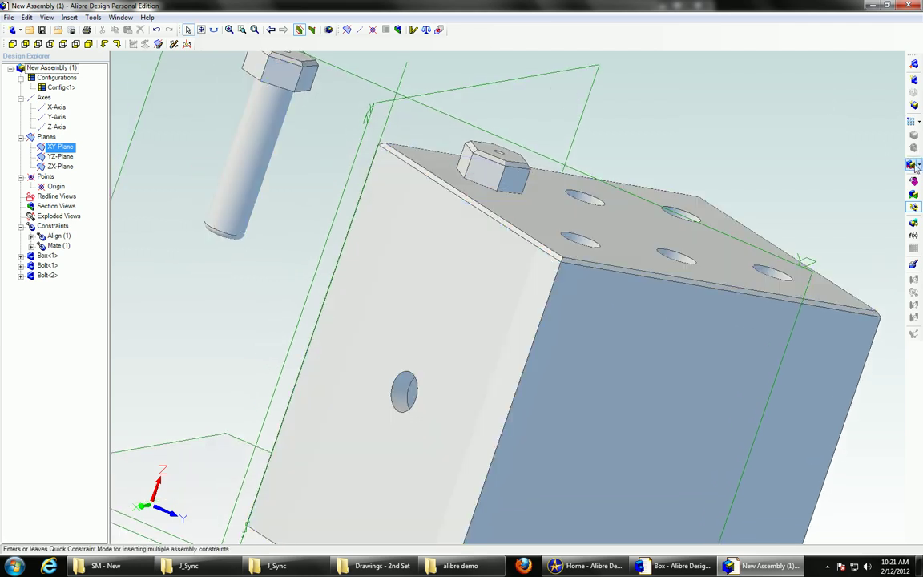
click(912, 164)
middle_drag(408, 120, 310, 200)
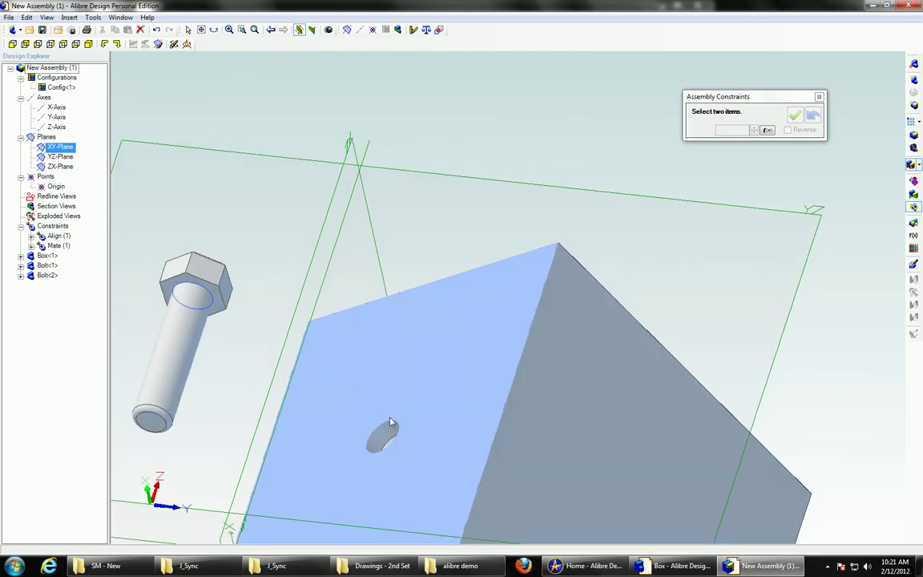
click(383, 437)
middle_drag(438, 253, 472, 200)
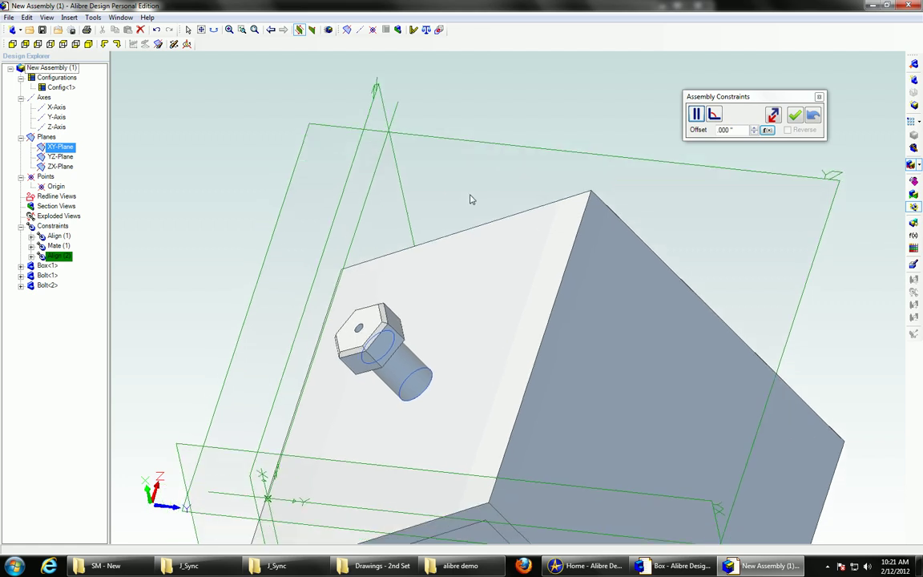
click(793, 114)
middle_drag(607, 179, 612, 143)
click(820, 98)
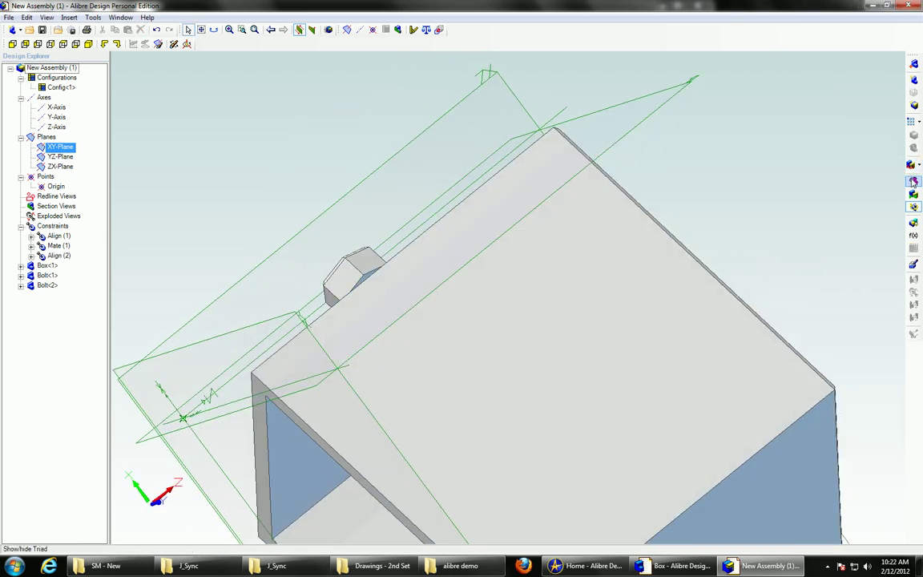
Mate the second bolt head's underside to the box's side face with a .100 inch offset.
click(911, 164)
middle_drag(310, 236, 300, 226)
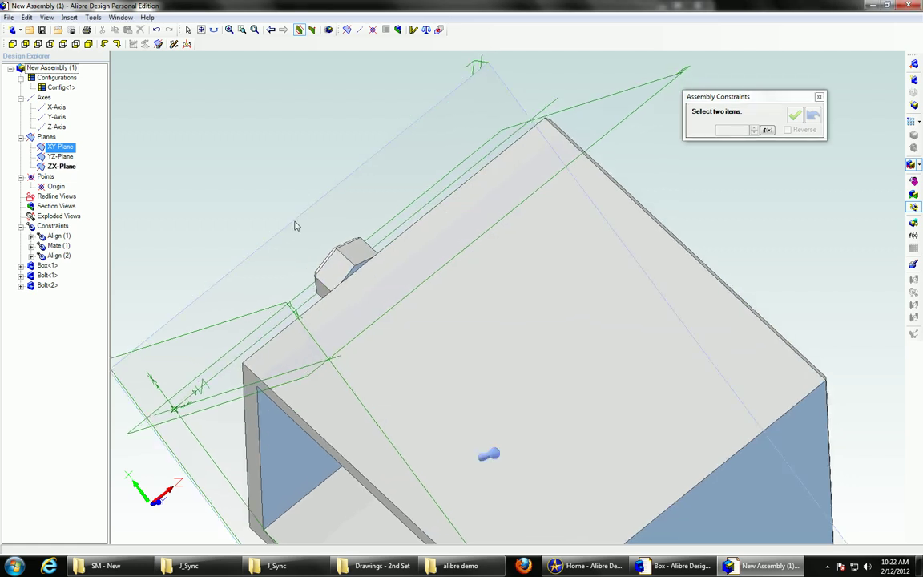
scroll(316, 239, up, 5)
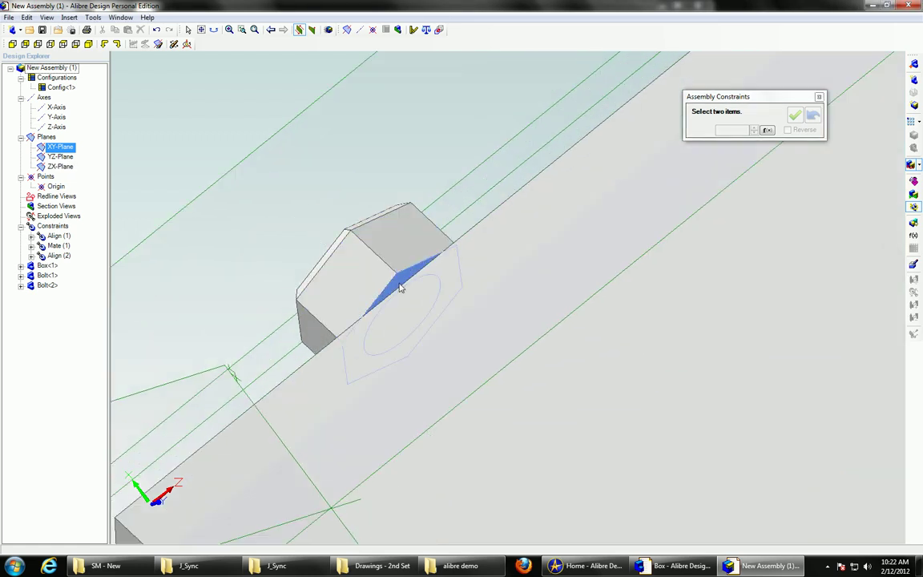
middle_drag(395, 288, 601, 411)
click(601, 411)
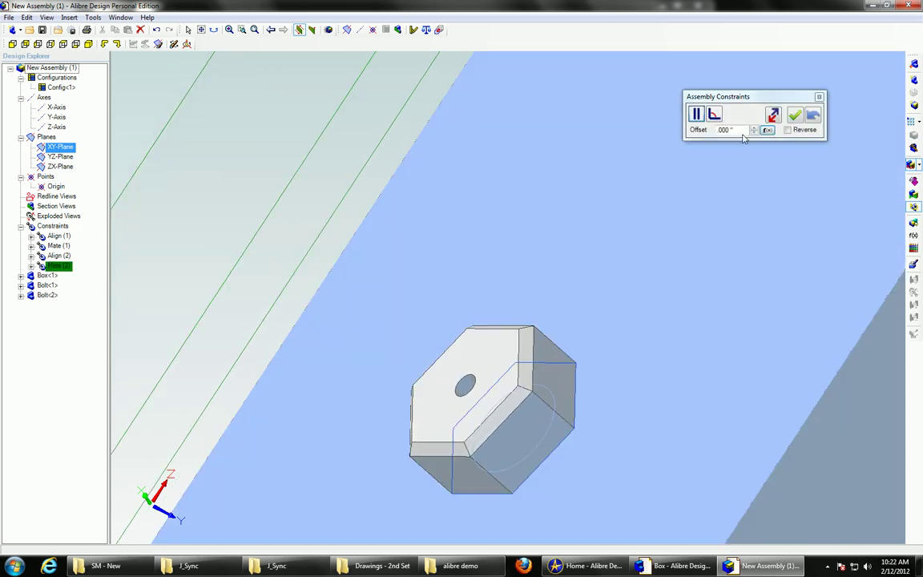
drag(742, 131, 676, 132)
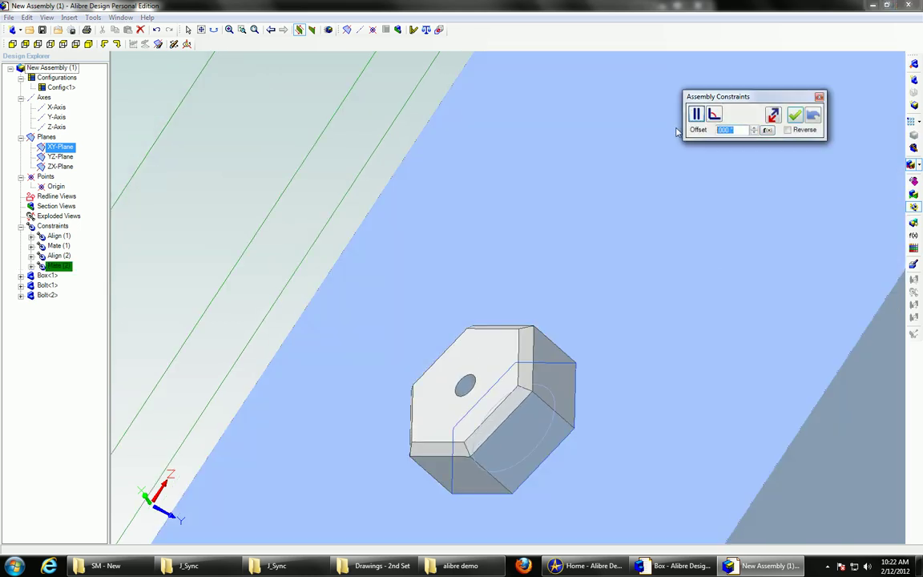
click(795, 117)
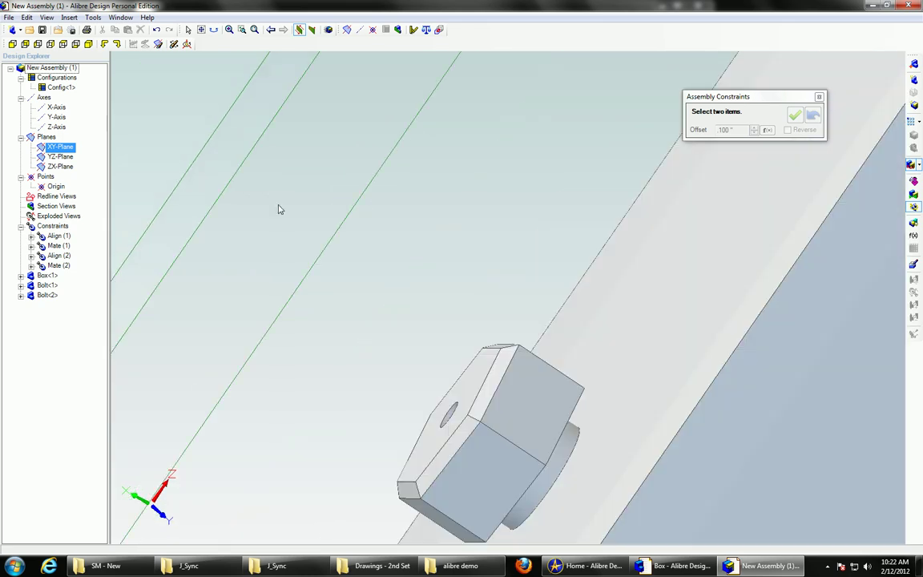
scroll(280, 209, down, 5)
middle_drag(313, 160, 380, 218)
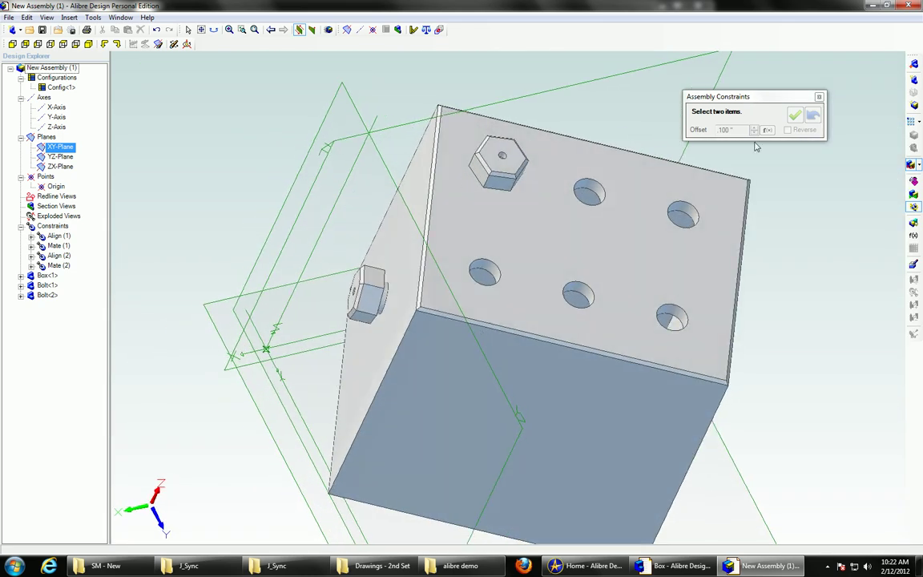
click(820, 96)
Save the assembly as Assembly in the alibre demo folder.
click(42, 31)
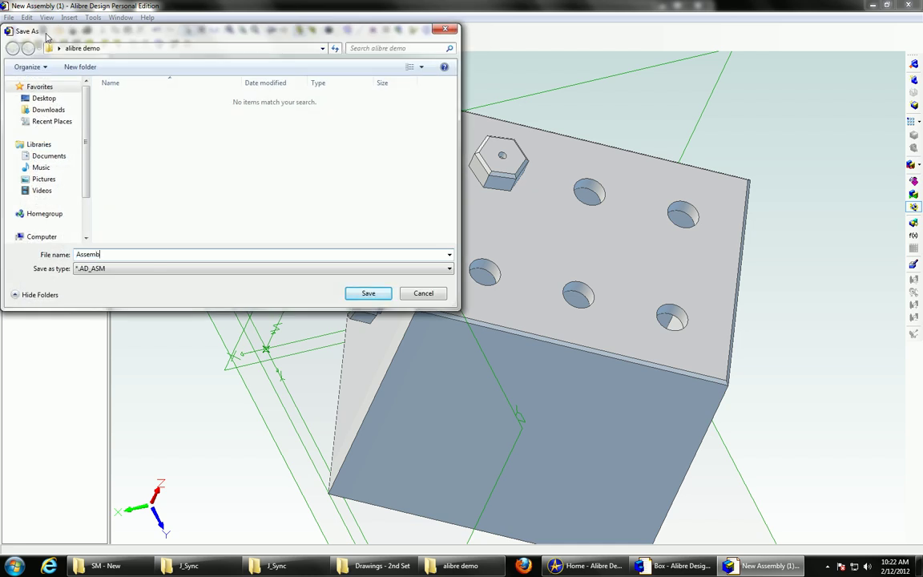
key(Return)
Edit the first bolt in place and set its hexagonal head sketch's across-flats width to 1.000 inch.
scroll(212, 78, up, 2)
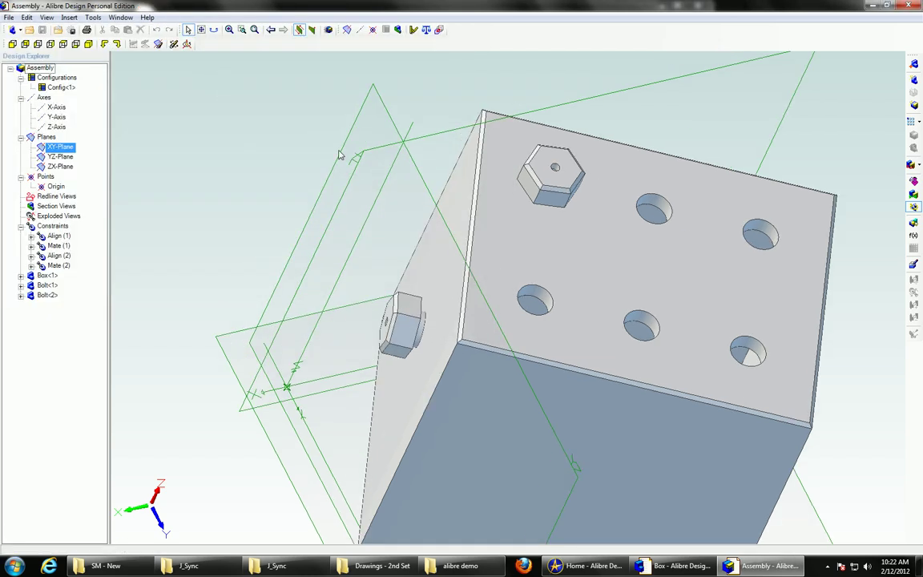
middle_drag(340, 155, 265, 164)
right_click(472, 191)
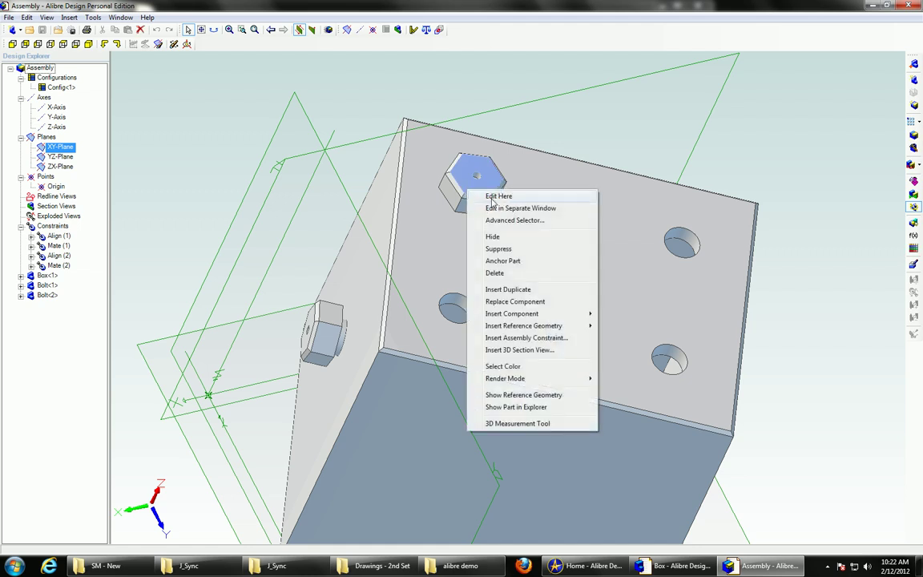
click(498, 196)
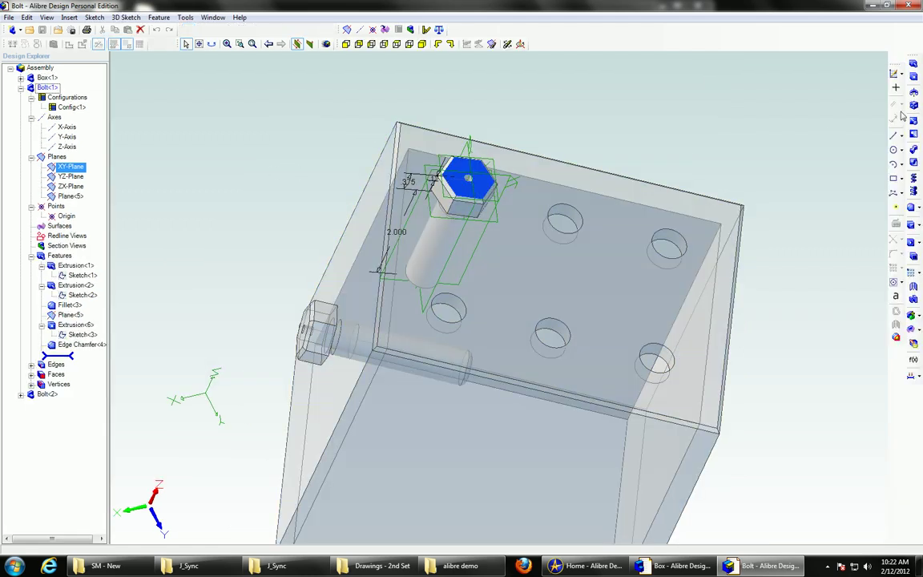
right_click(83, 276)
click(94, 285)
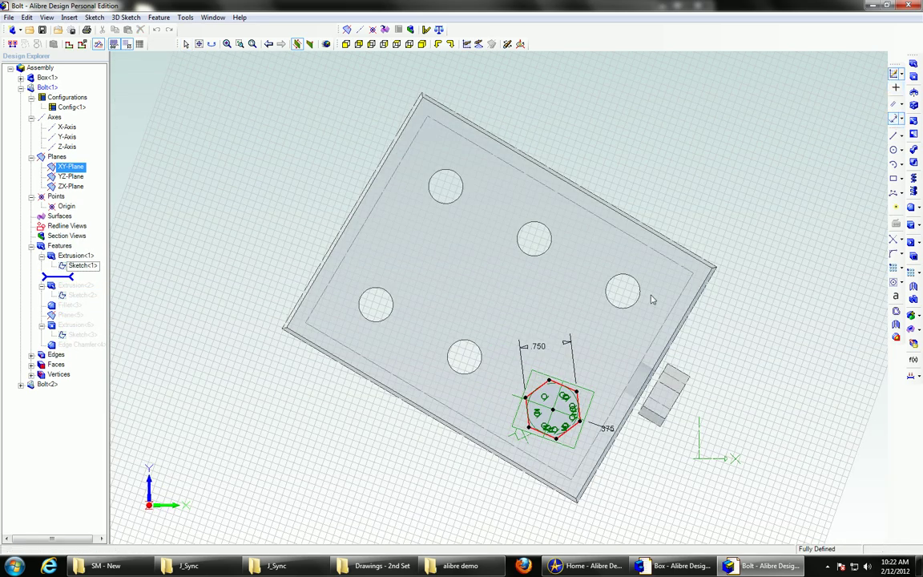
double_click(542, 351)
click(562, 343)
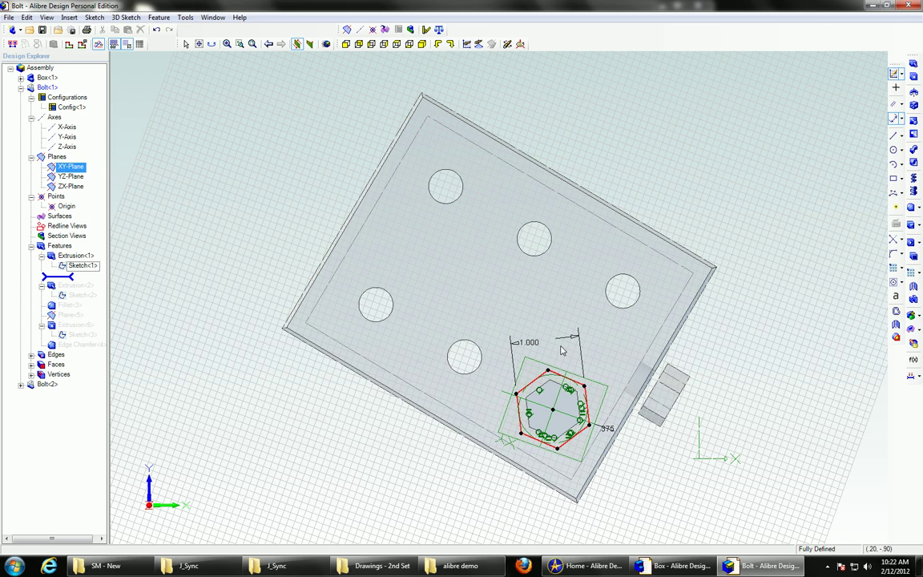
click(98, 44)
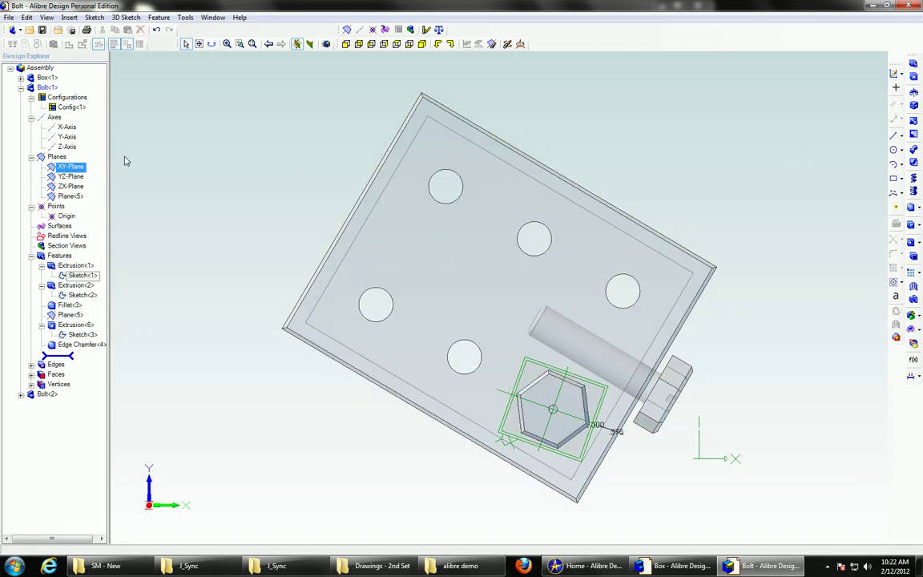
Finish editing the bolt and return to the full assembly.
right_click(46, 88)
click(68, 97)
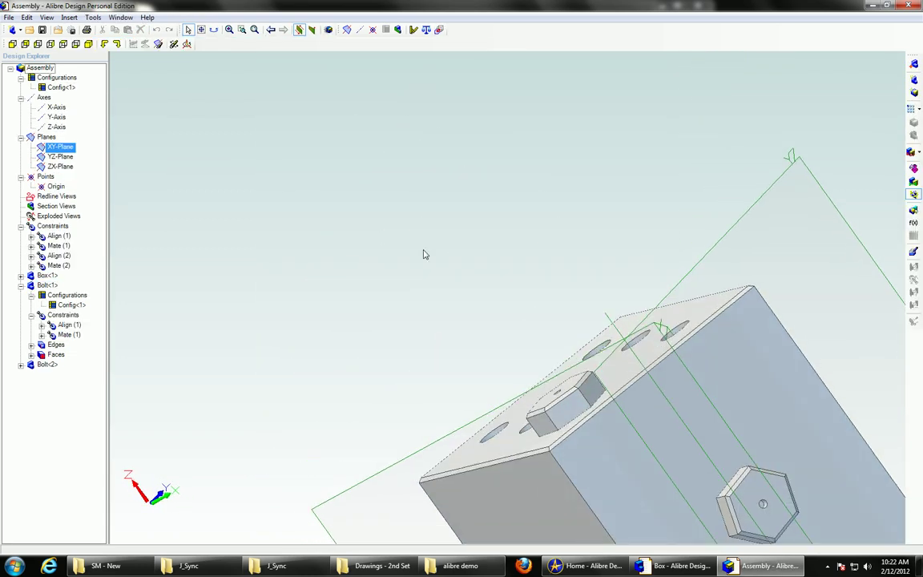
middle_drag(424, 250, 574, 273)
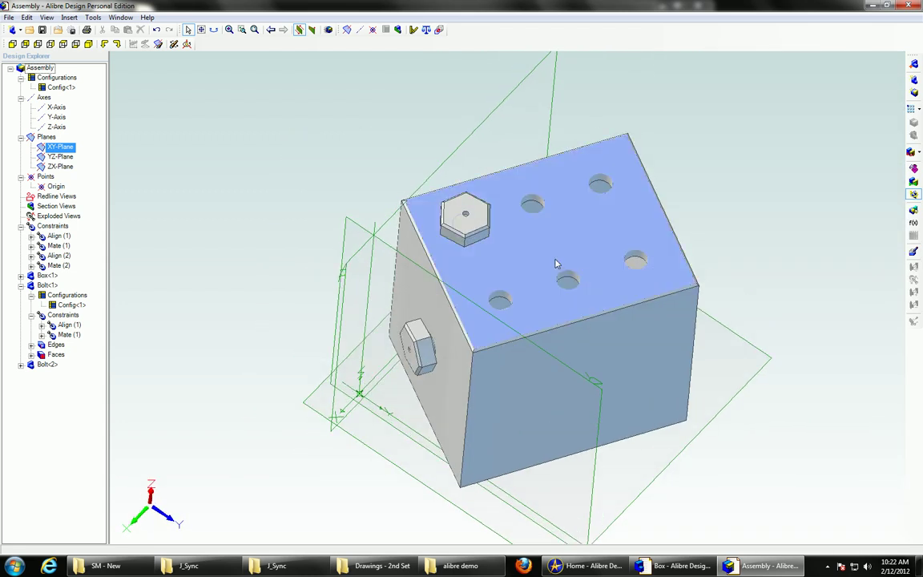